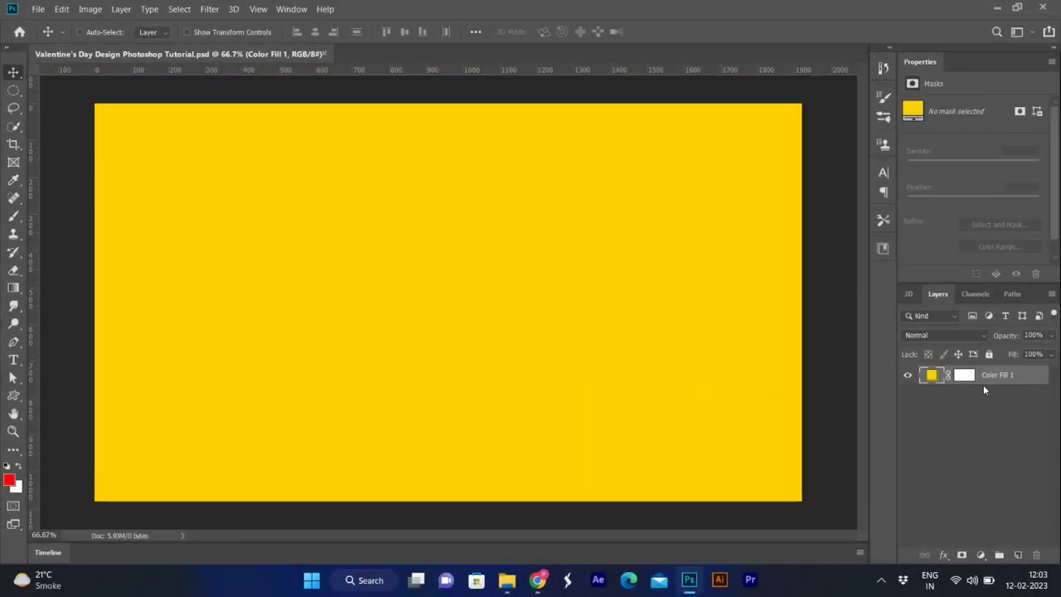
Recolour the Color Fill 1 background from yellow to purple 850394
double_click(930, 375)
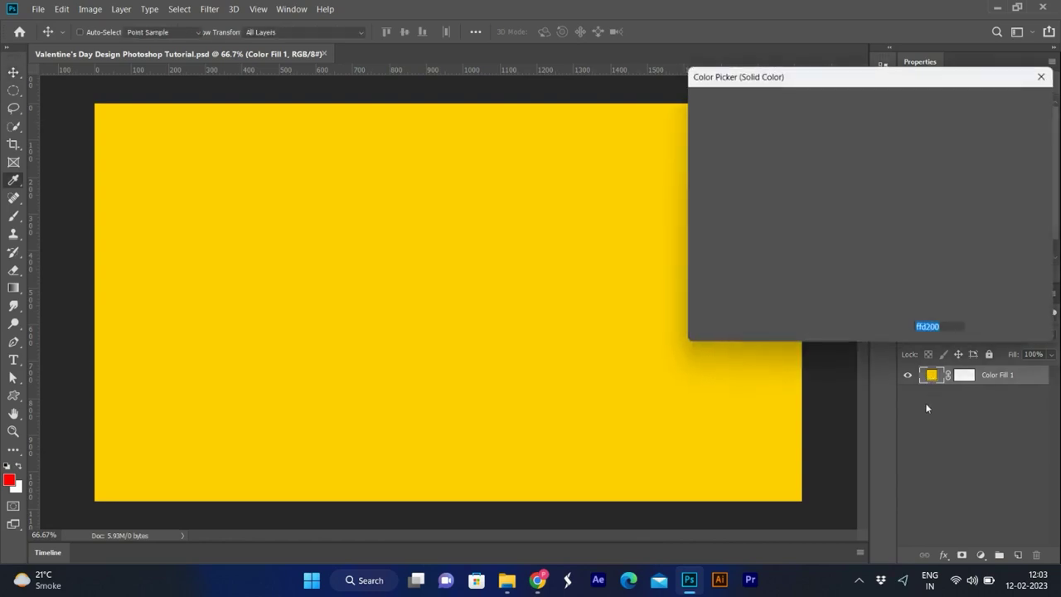
mouse_move(888, 155)
left_mouse_down()
mouse_move(888, 143)
mouse_move(866, 179)
left_mouse_up()
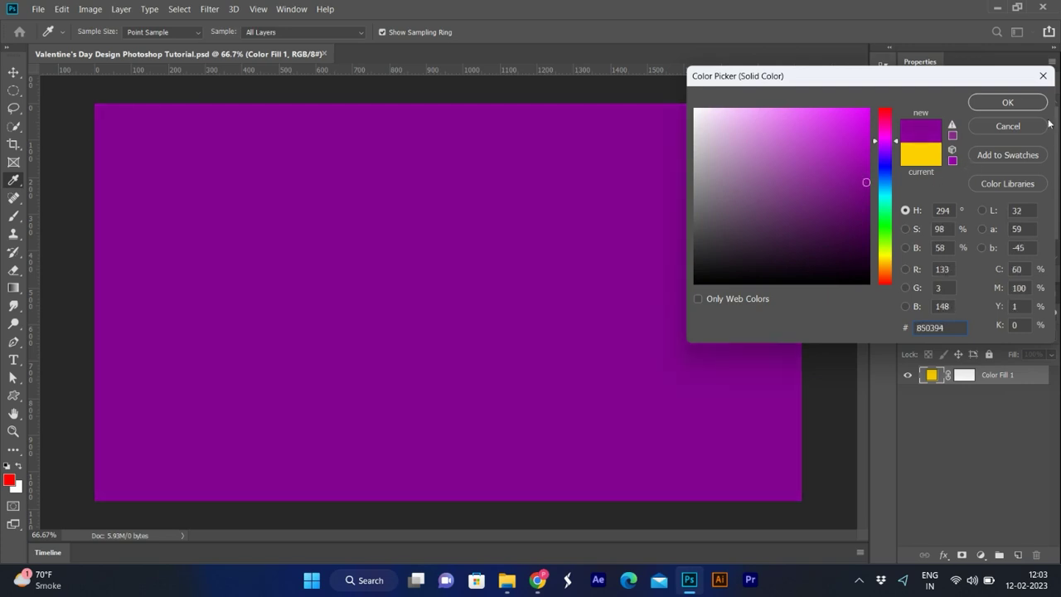
left_click(1024, 106)
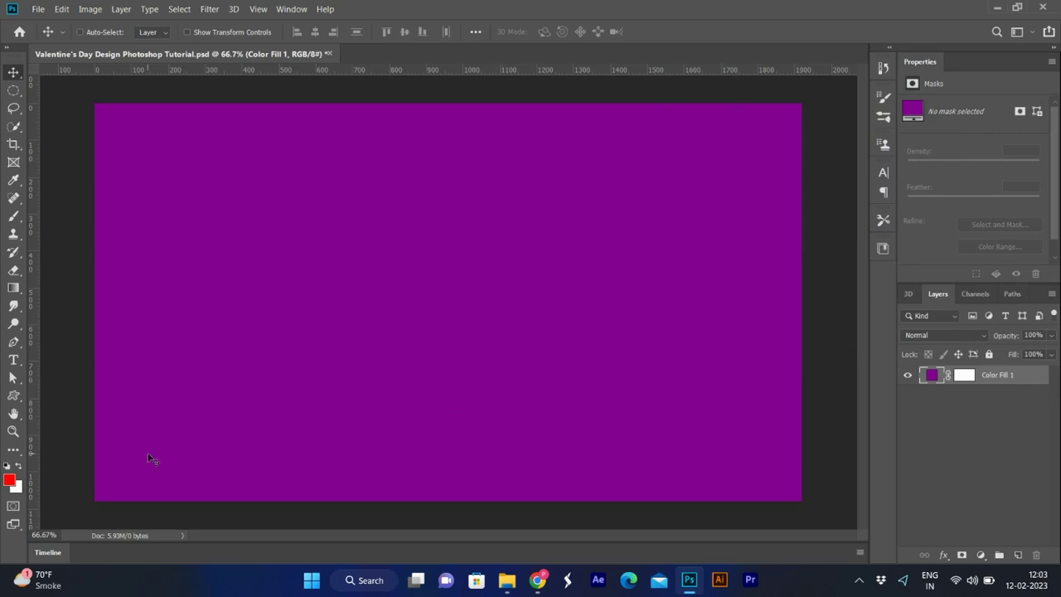
Reset default colours and drag 1Asset 1@10x from the tutorial folder into Photoshop
left_click(6, 467)
mouse_move(506, 580)
left_click(503, 529)
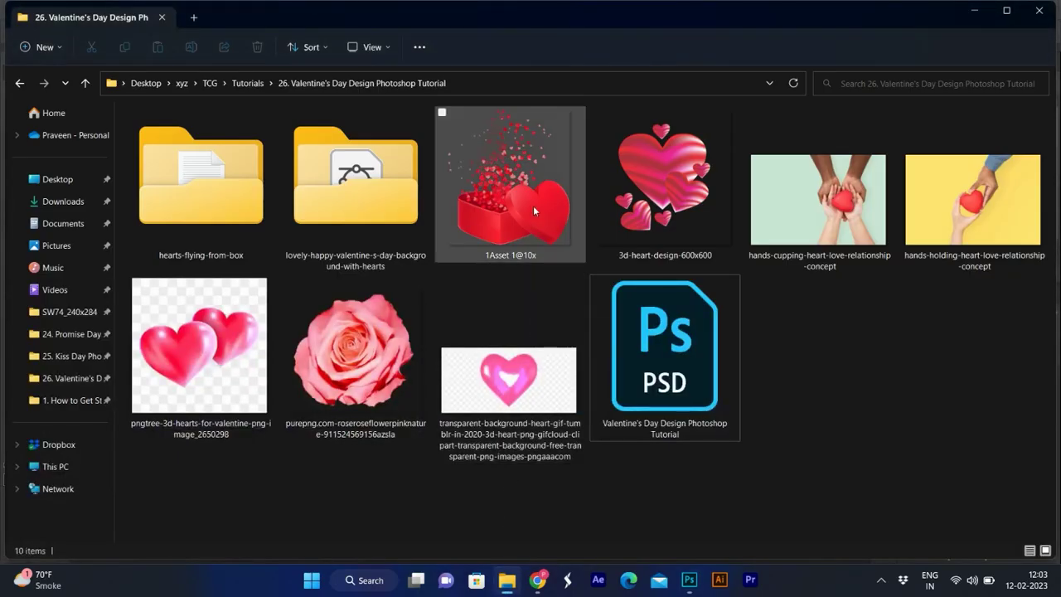
mouse_move(532, 204)
left_mouse_down()
mouse_move(547, 262)
mouse_move(418, 293)
left_mouse_up()
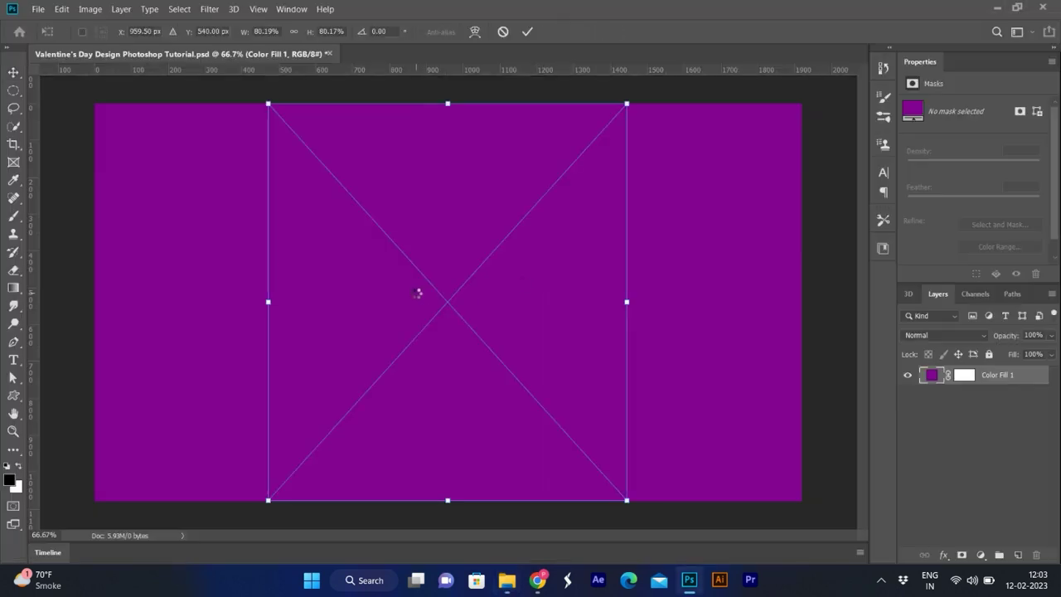
Scale the placed heart gift box to about 64%, commit it, and nudge it upward
left_click_drag(627, 103, 590, 144)
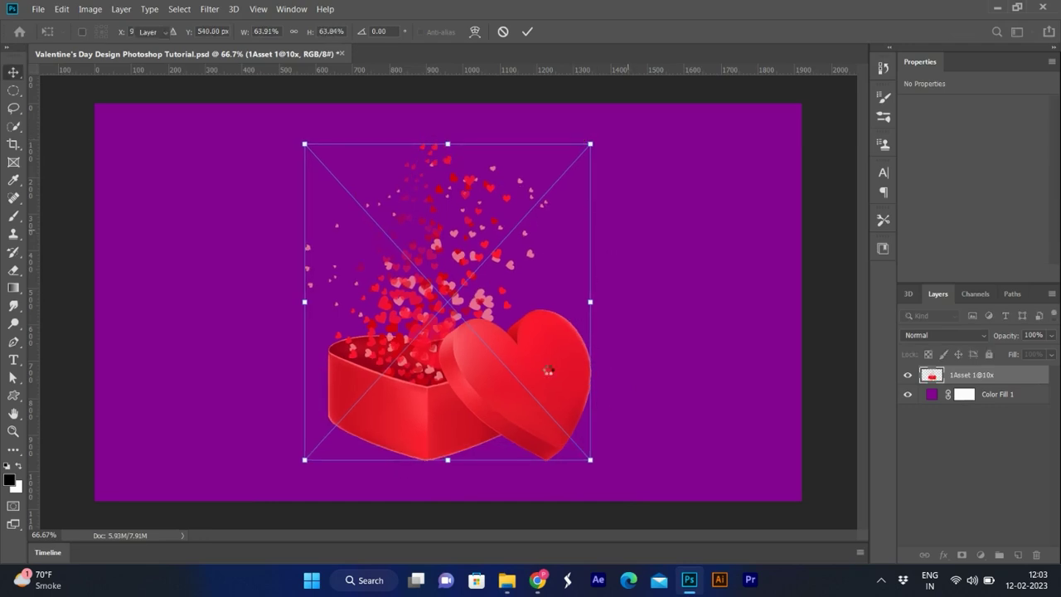
key("Return")
left_click_drag(534, 417, 533, 408)
Set Color Fill 1 to deep purple 54145c and add an empty Layer 1 above it
left_click(933, 395)
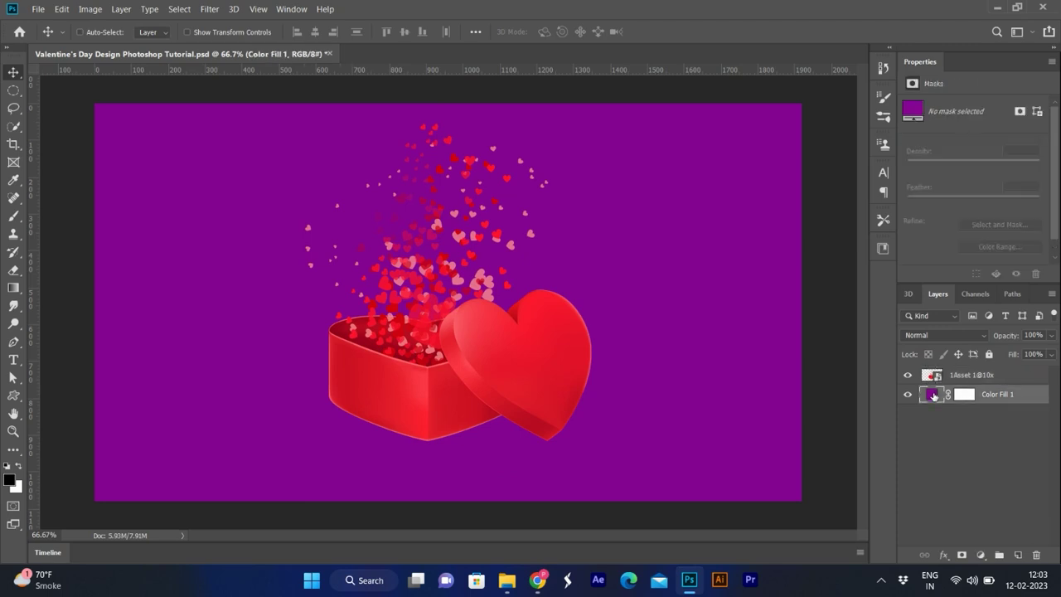
double_click(932, 395)
left_click(791, 162)
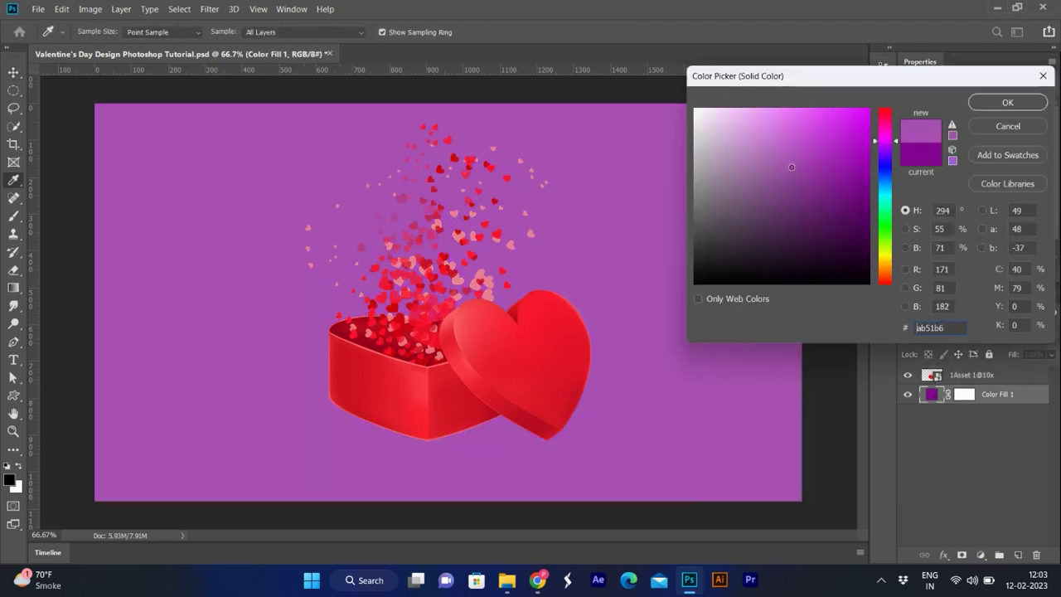
left_click_drag(782, 207, 831, 218)
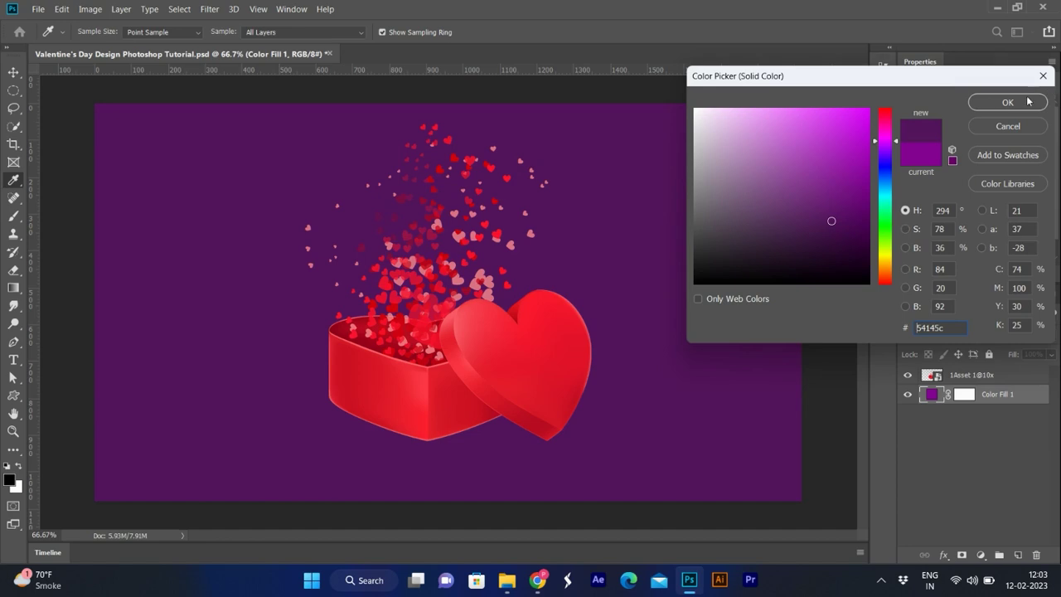
left_click(1027, 100)
left_click(1019, 555)
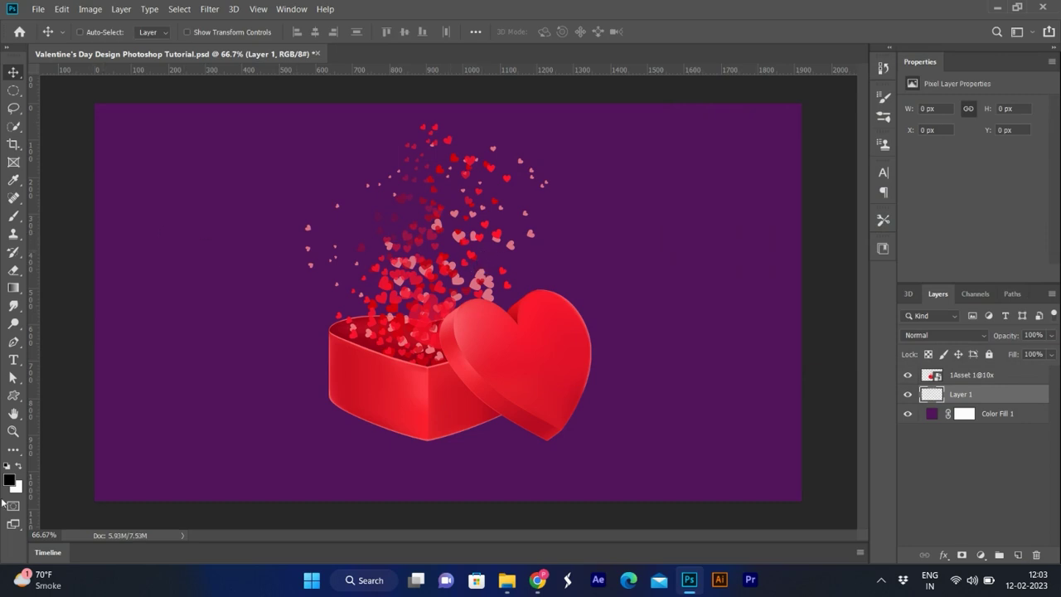
Select the standard Brush tool with a light pink foreground colour
left_click(14, 217)
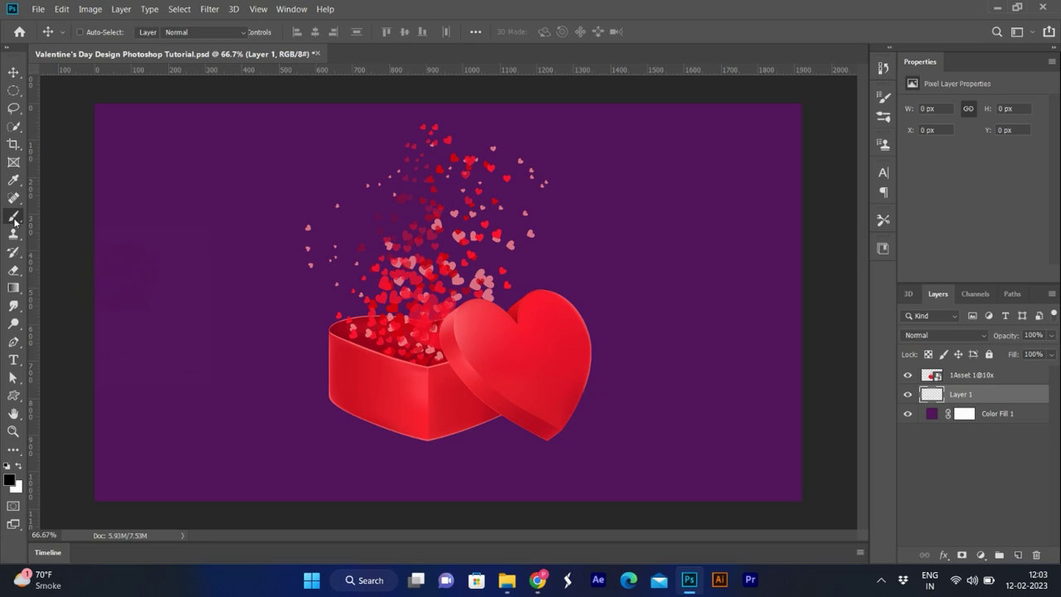
left_click(62, 217)
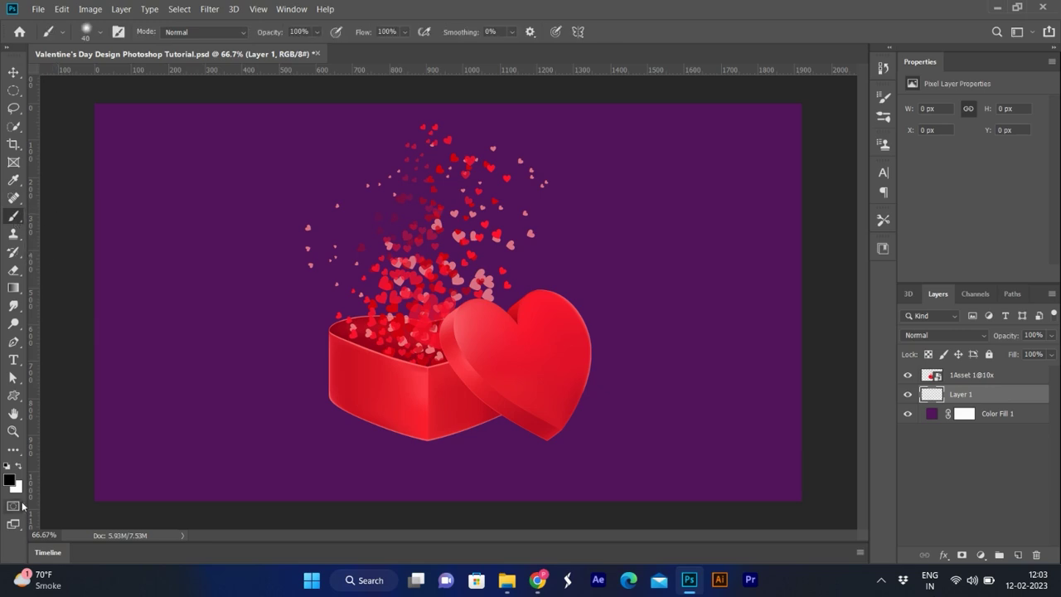
left_click(10, 479)
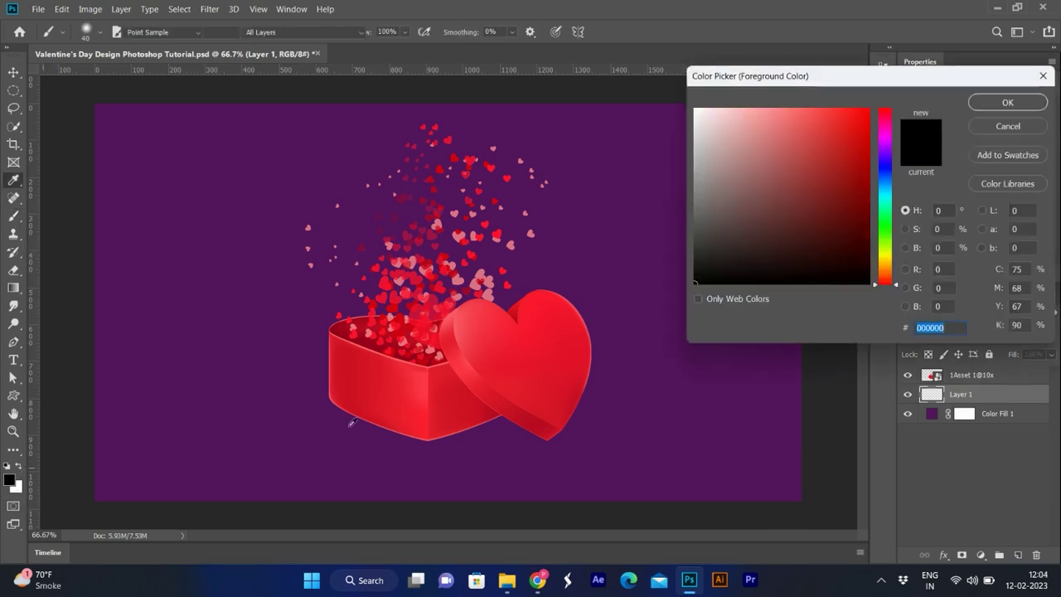
left_click(885, 139)
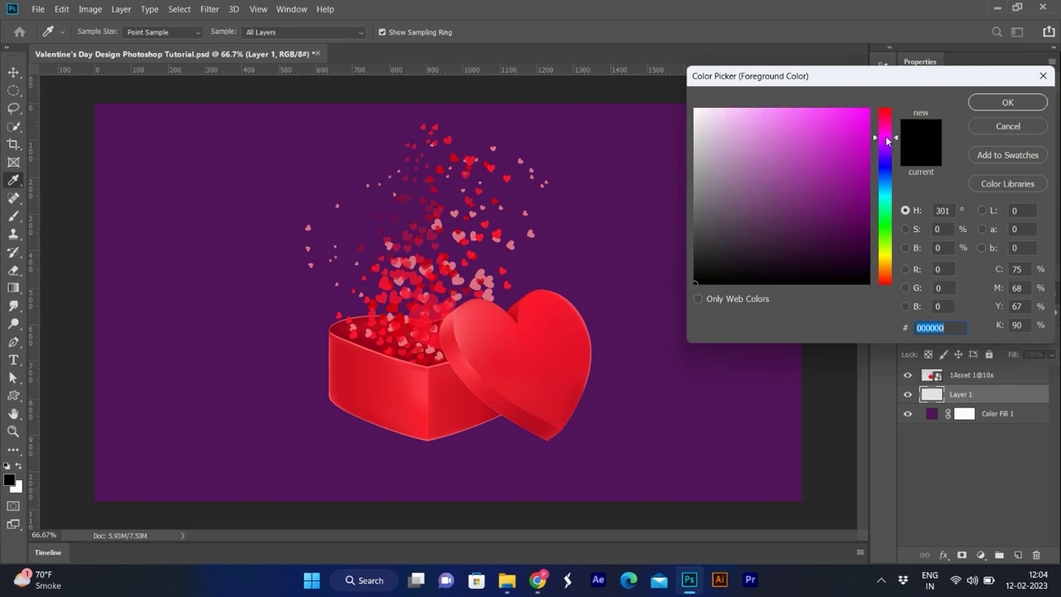
left_click_drag(856, 121, 758, 120)
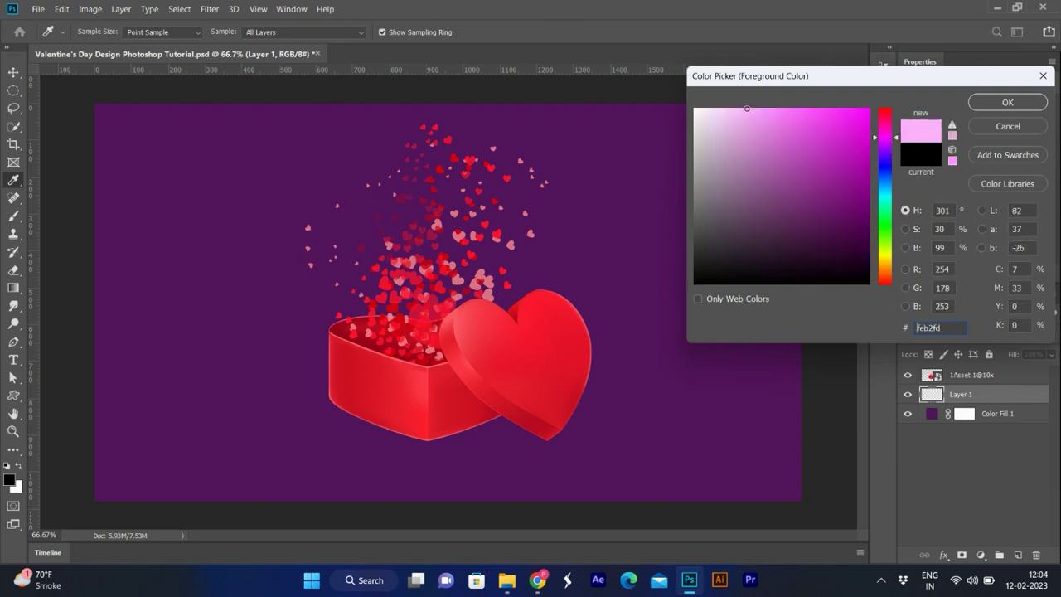
left_click(1007, 103)
key("b")
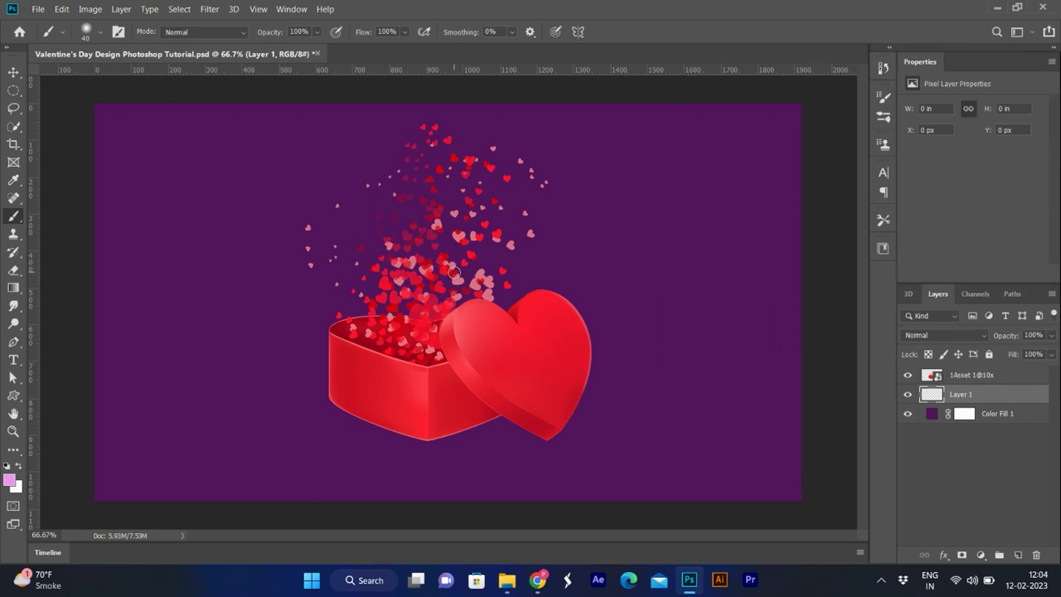
Enlarge the brush to 1100 px and dab a soft pink glow at the canvas centre
key("bracketright")
key("bracketright")
key("bracketright")
key("bracketright")
key("bracketright")
key("bracketright")
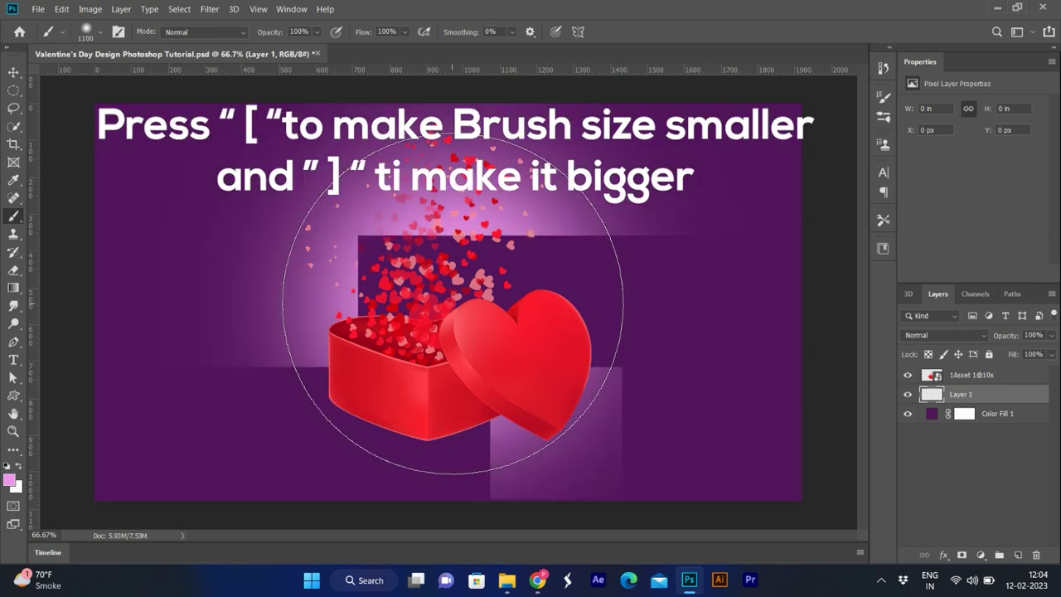
left_click(453, 303)
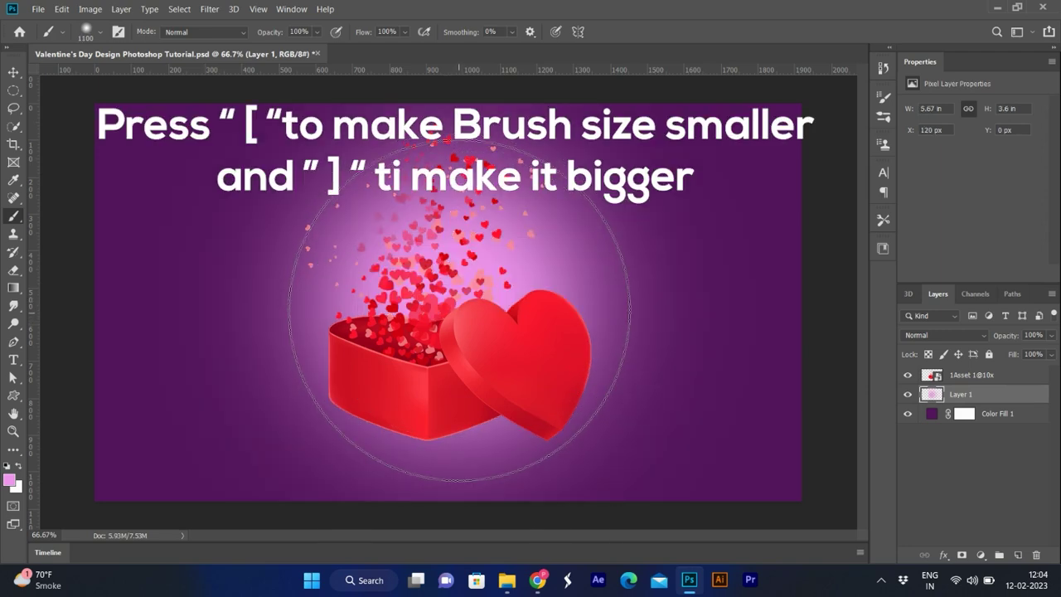
left_click(459, 311)
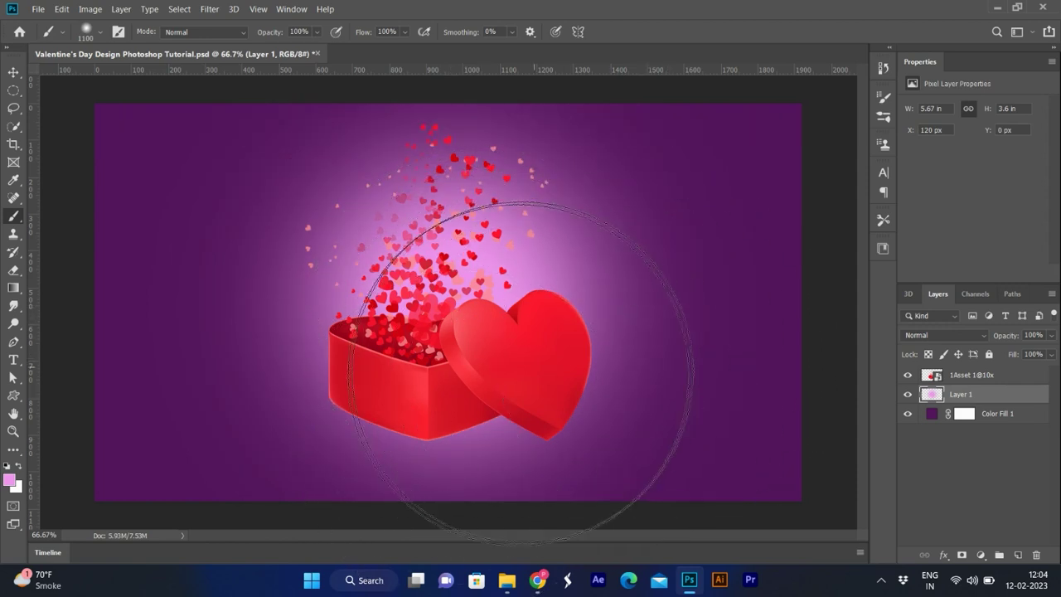
key("v")
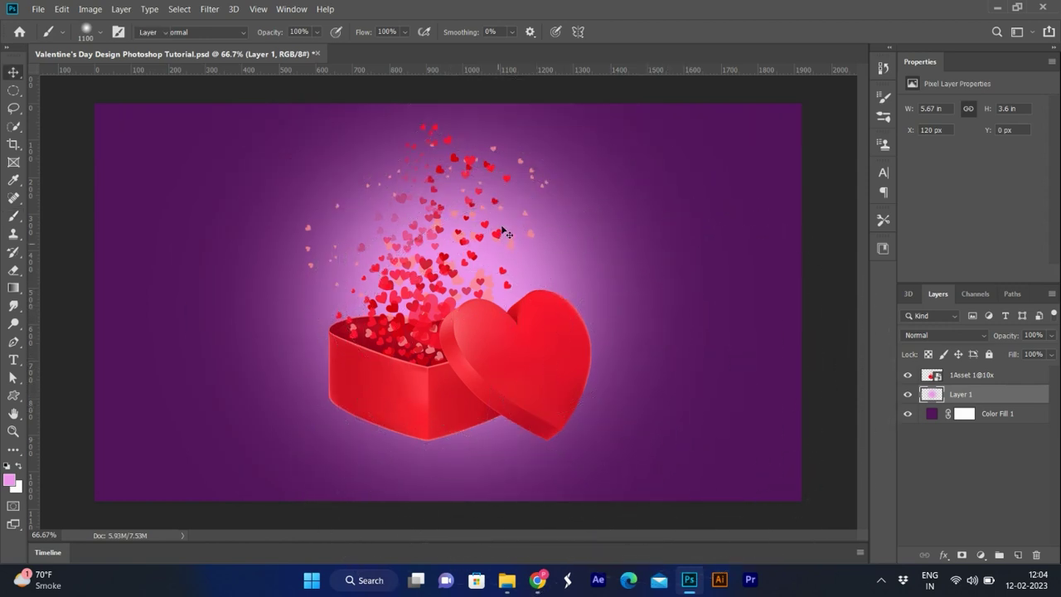
key("v")
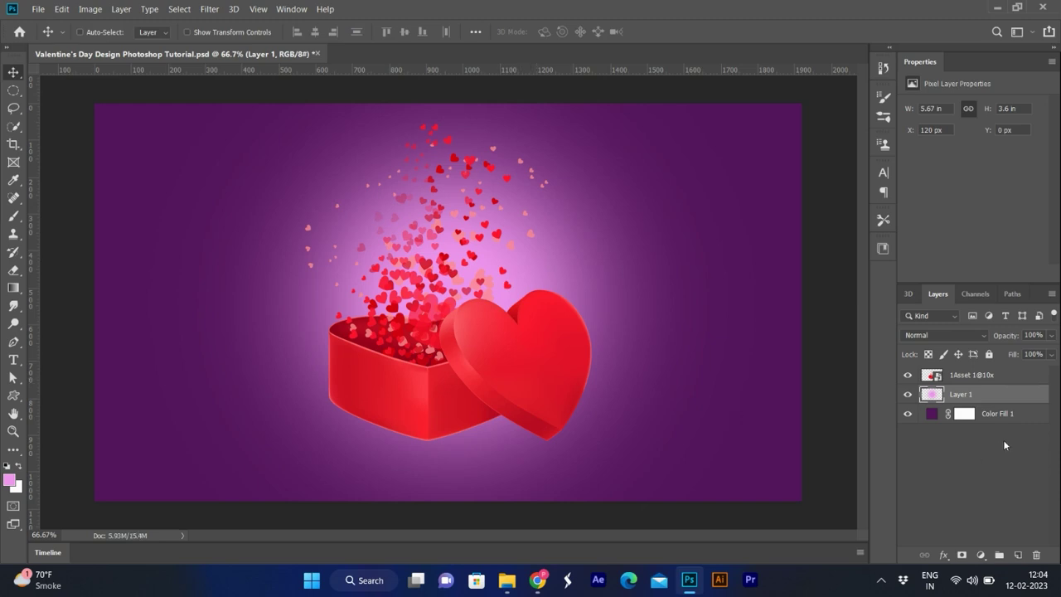
Centre the heart gift box vertically on the canvas using Align Vertical Centers
left_click(513, 362)
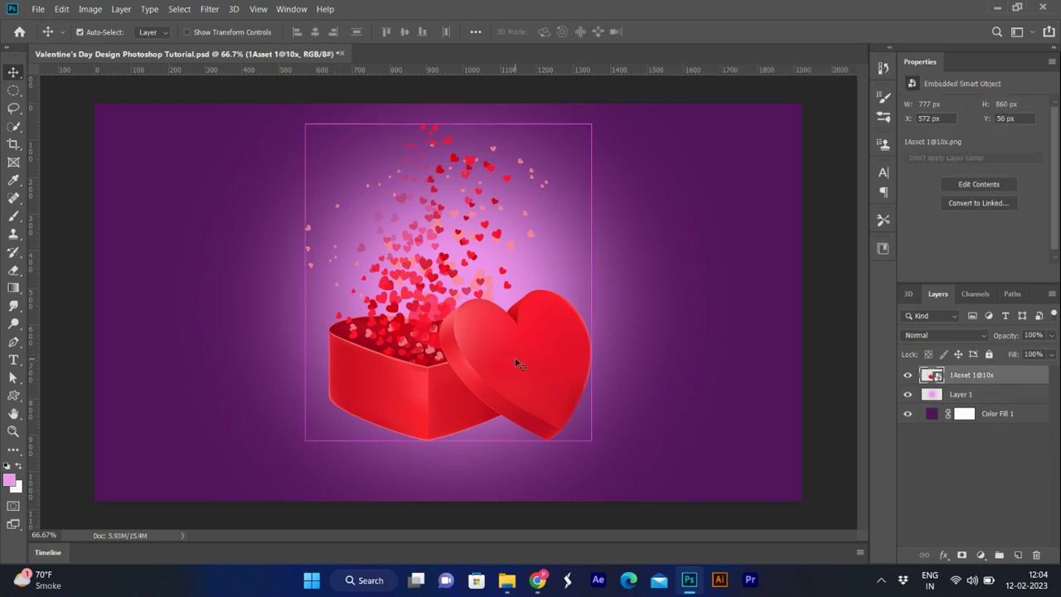
key("ctrl+a")
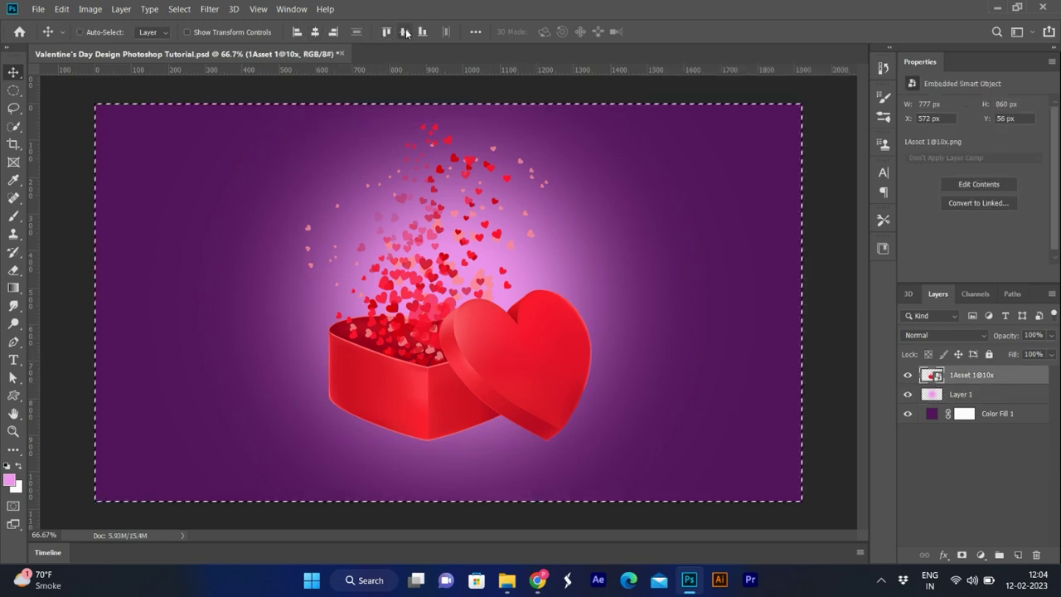
left_click(405, 32)
key("ctrl+d")
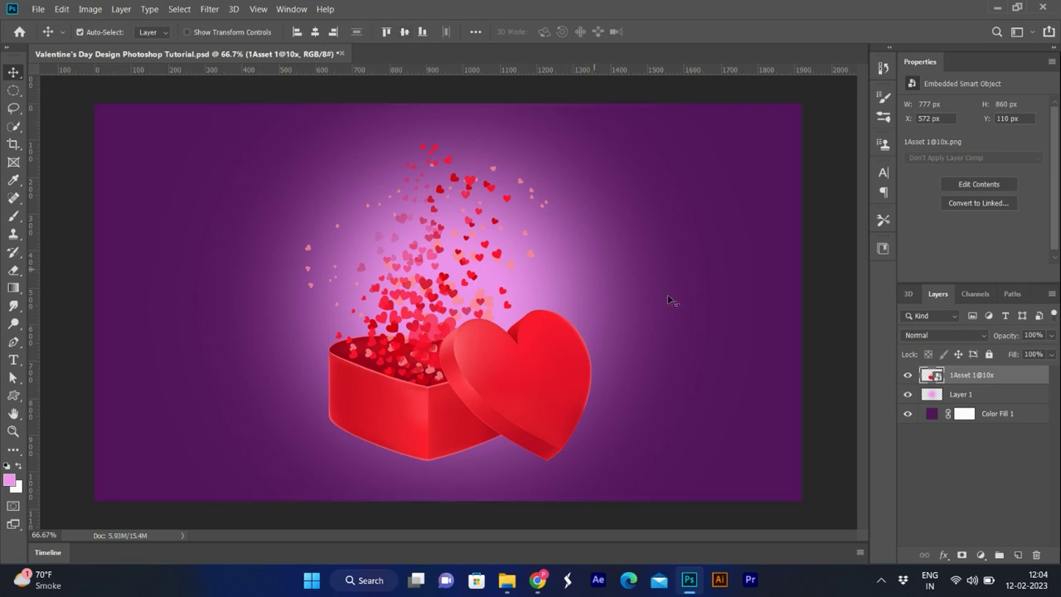
Resize the pink glow on Layer 1 slightly around its centre and commit it
left_click(985, 396)
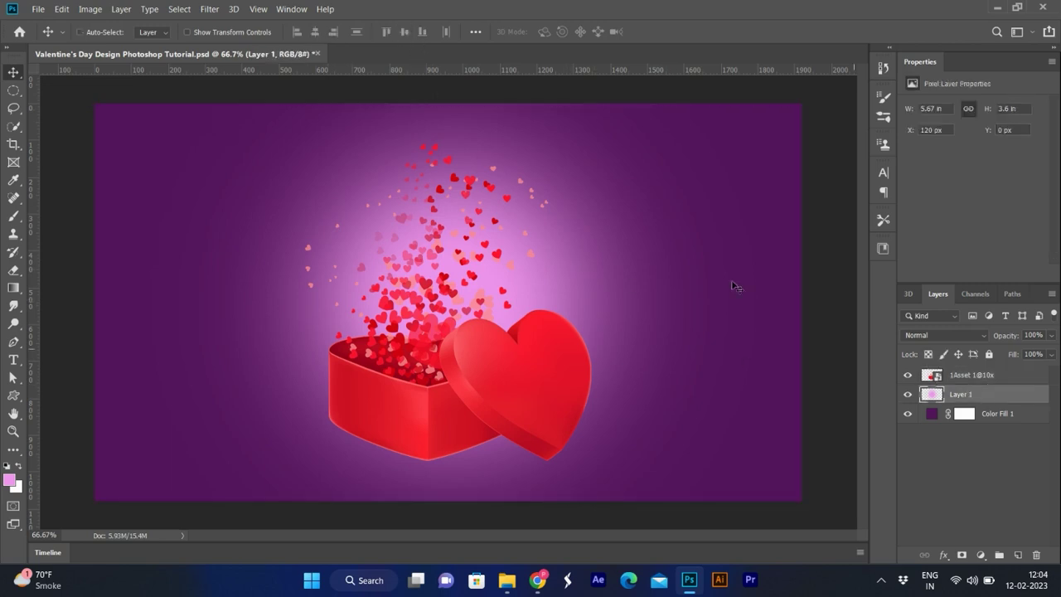
key("ctrl+t")
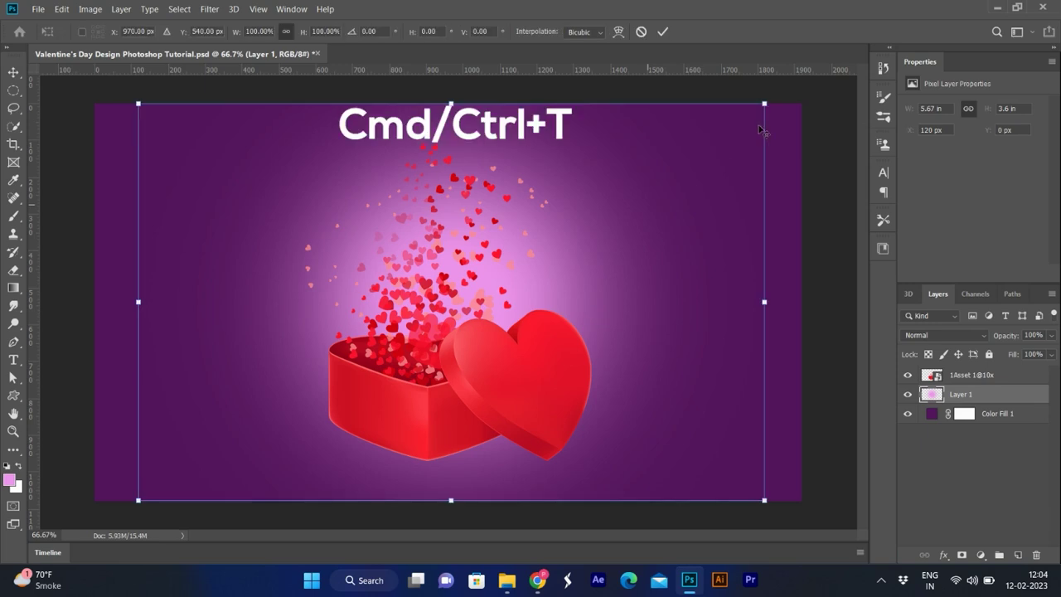
mouse_move(764, 103)
left_mouse_down()
mouse_move(744, 115)
mouse_move(796, 83)
mouse_move(770, 98)
mouse_move(779, 92)
left_mouse_up()
key("Return")
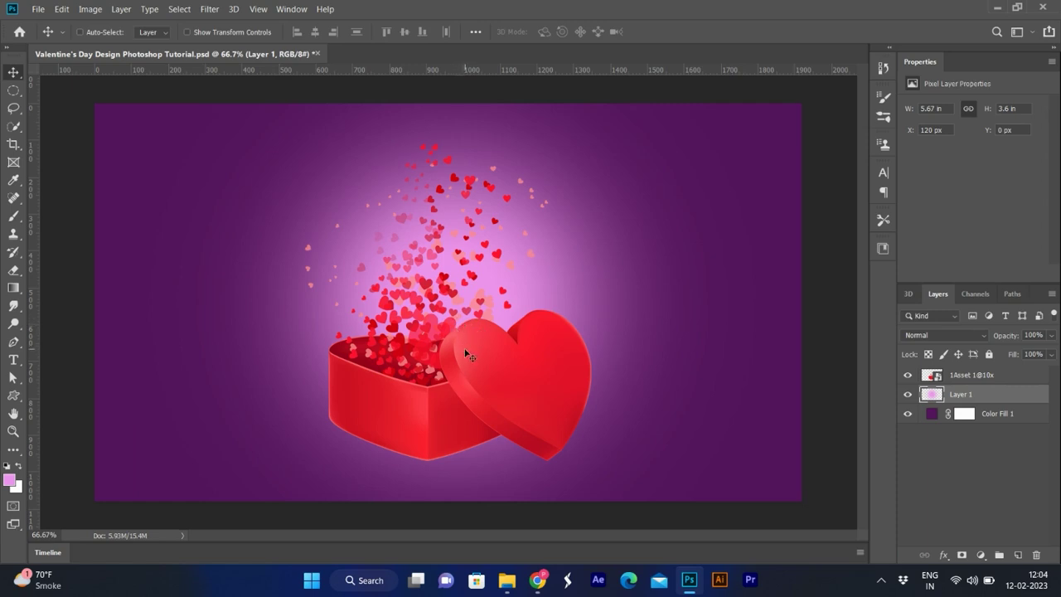
left_click(455, 387, "ctrl")
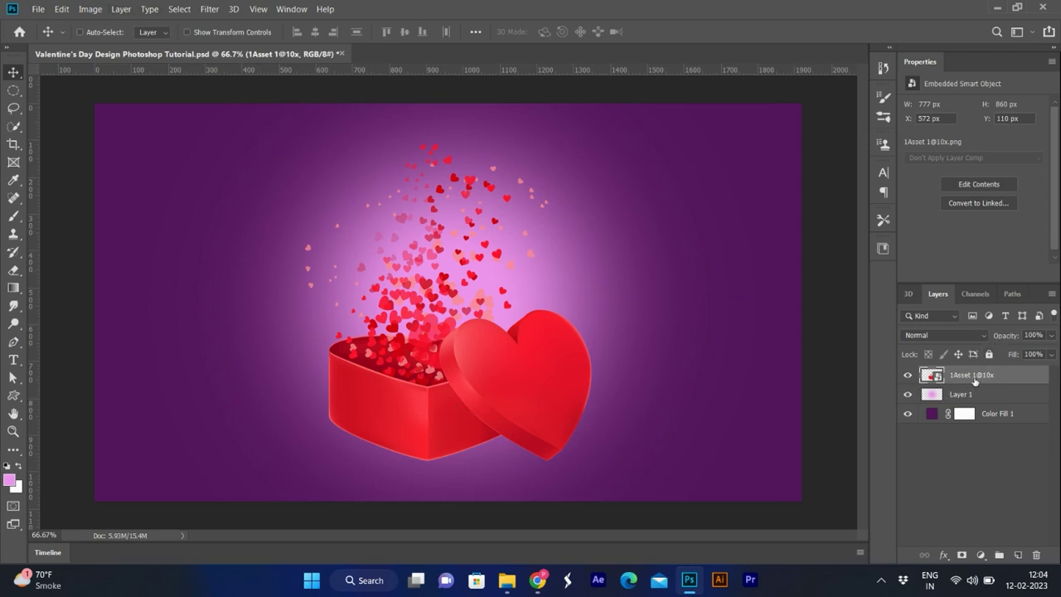
Duplicate the heart box layer, rasterize the copy, and apply Remove White Matte
key("ctrl+j")
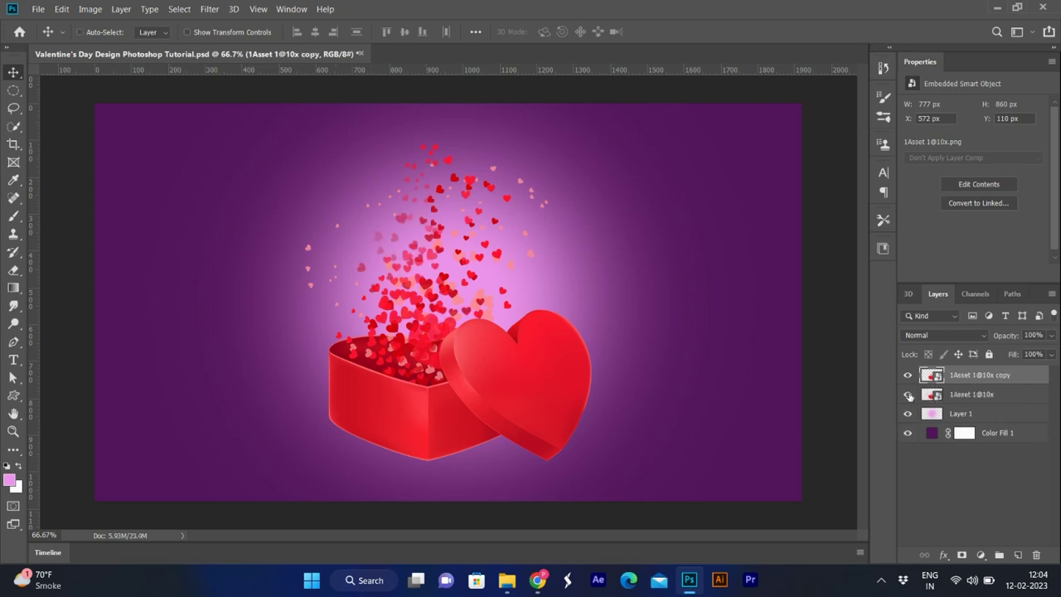
right_click(976, 379)
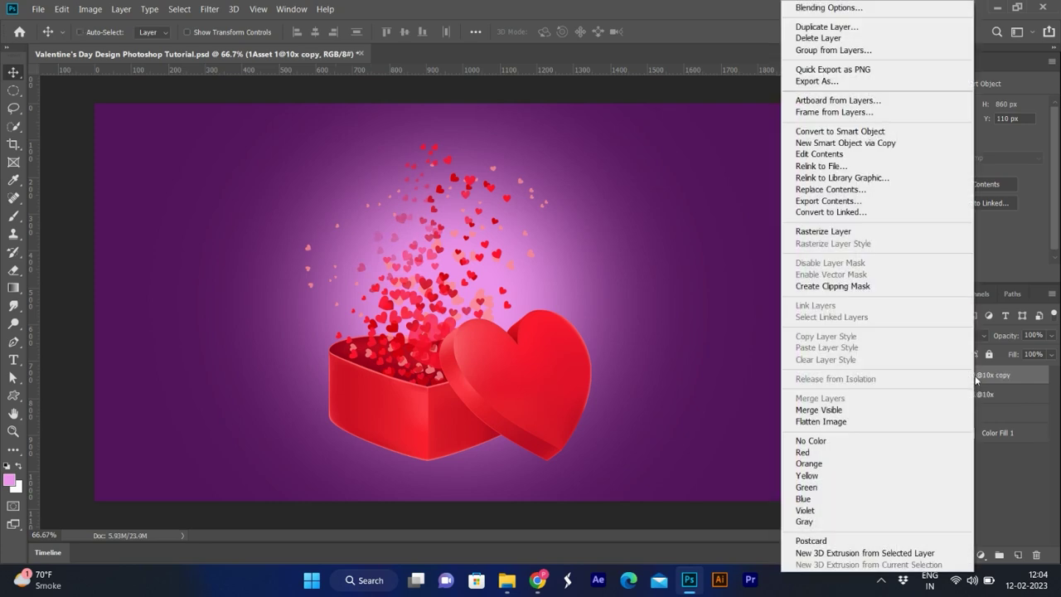
left_click(853, 232)
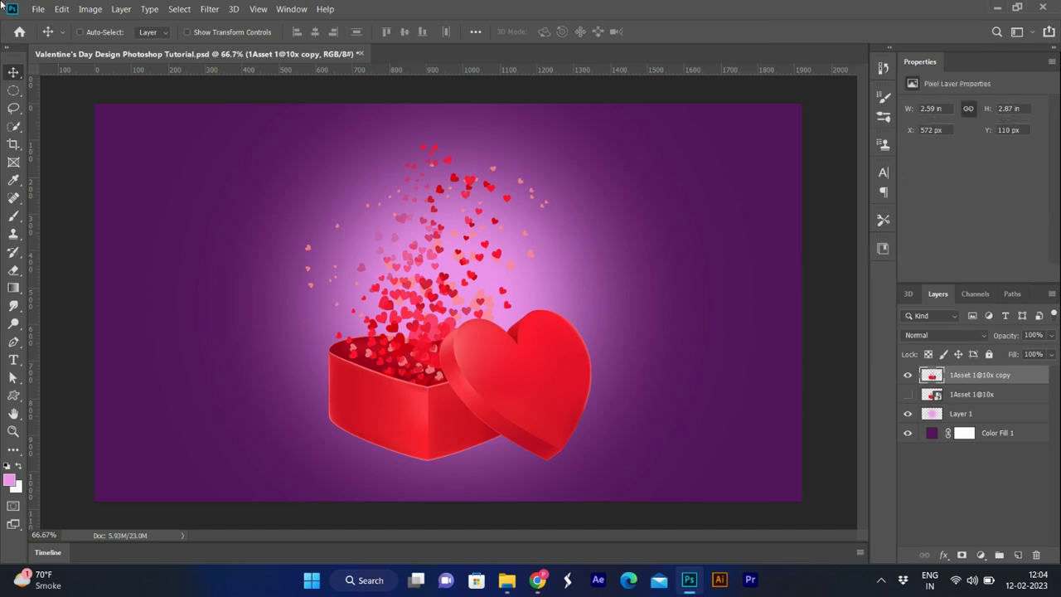
left_click(120, 10)
mouse_move(134, 522)
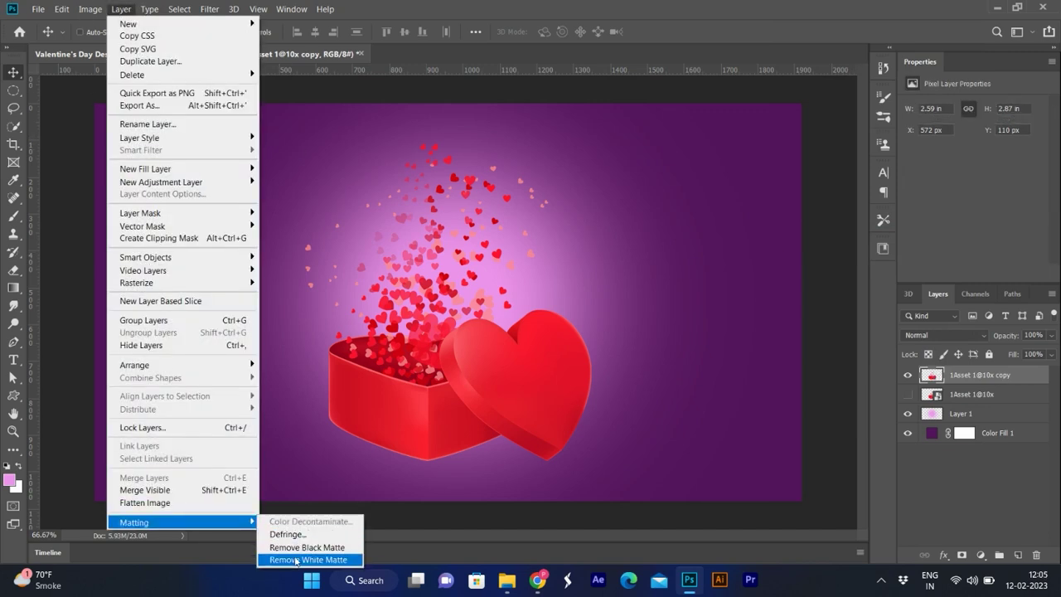
left_click(297, 560)
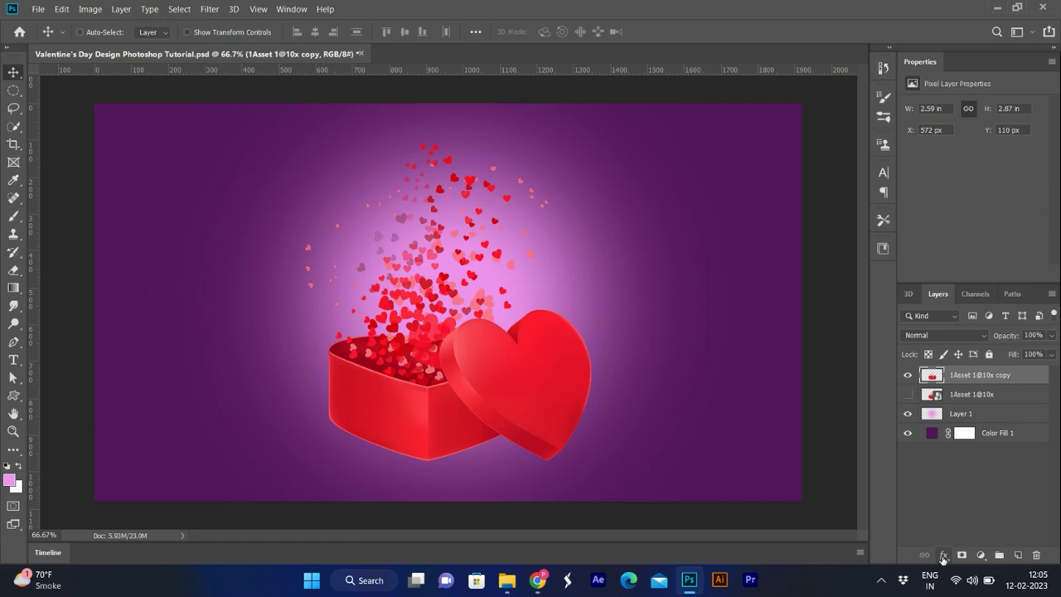
Make a second copy of the cleaned heart box layer
right_click(989, 377)
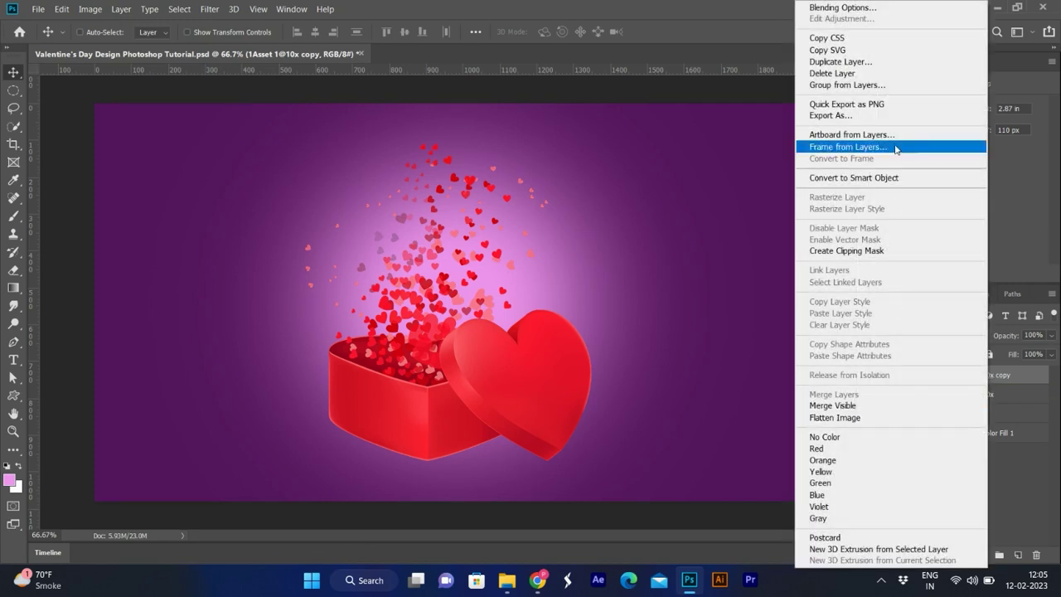
left_click(1019, 386)
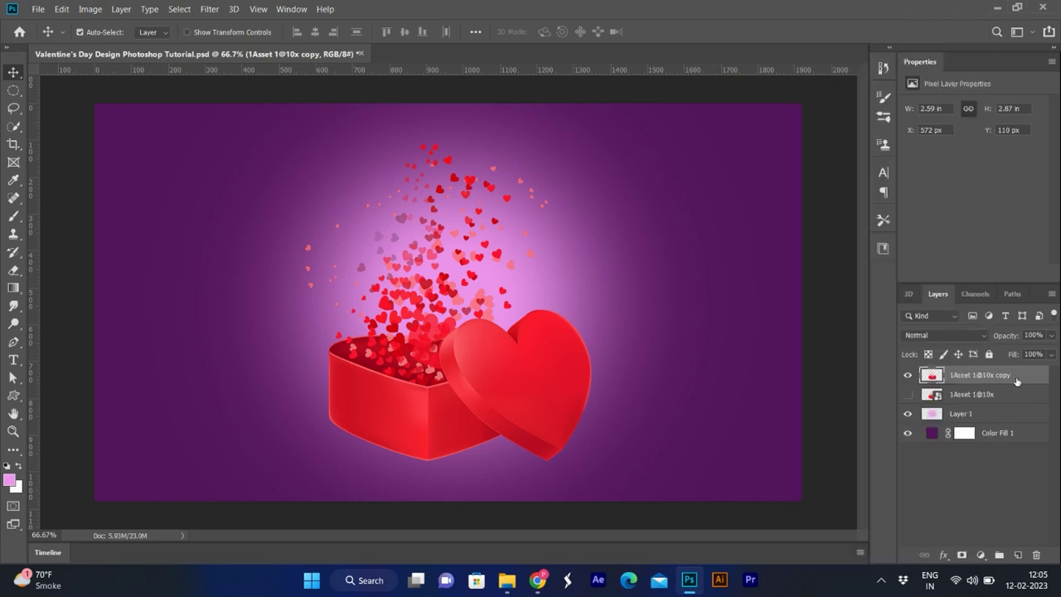
key("ctrl+j")
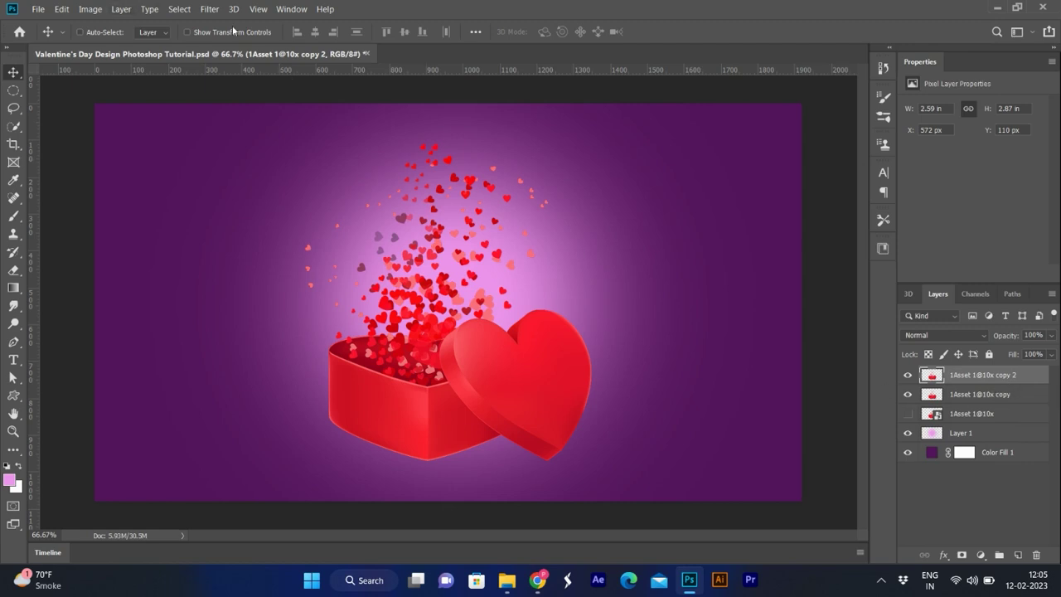
Give copy 2 a 29.1 px Gaussian Blur, move it below the sharp copy, and add a mask
left_click(210, 10)
mouse_move(217, 156)
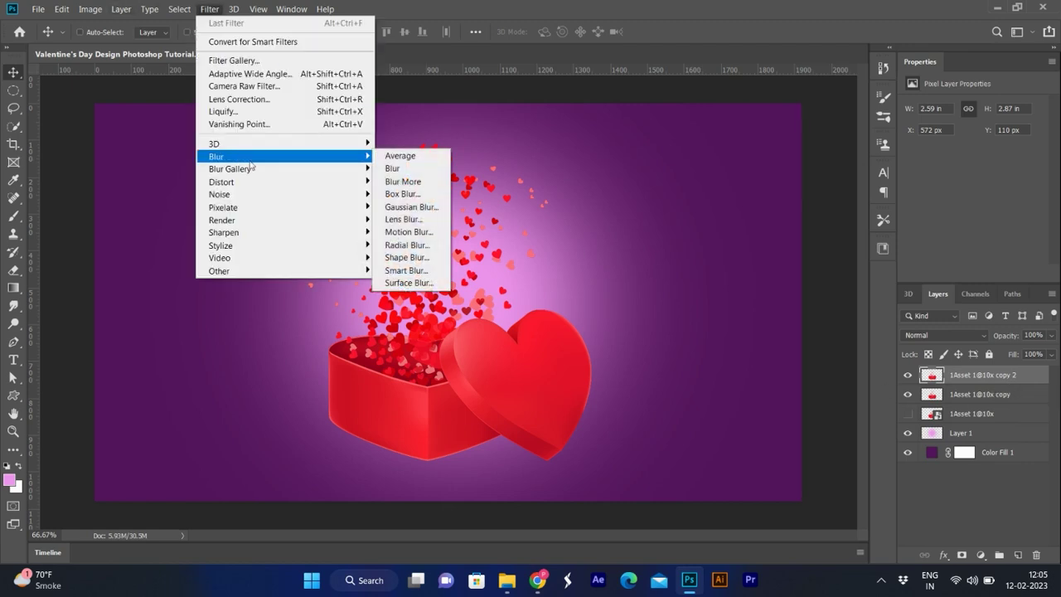
left_click(432, 235)
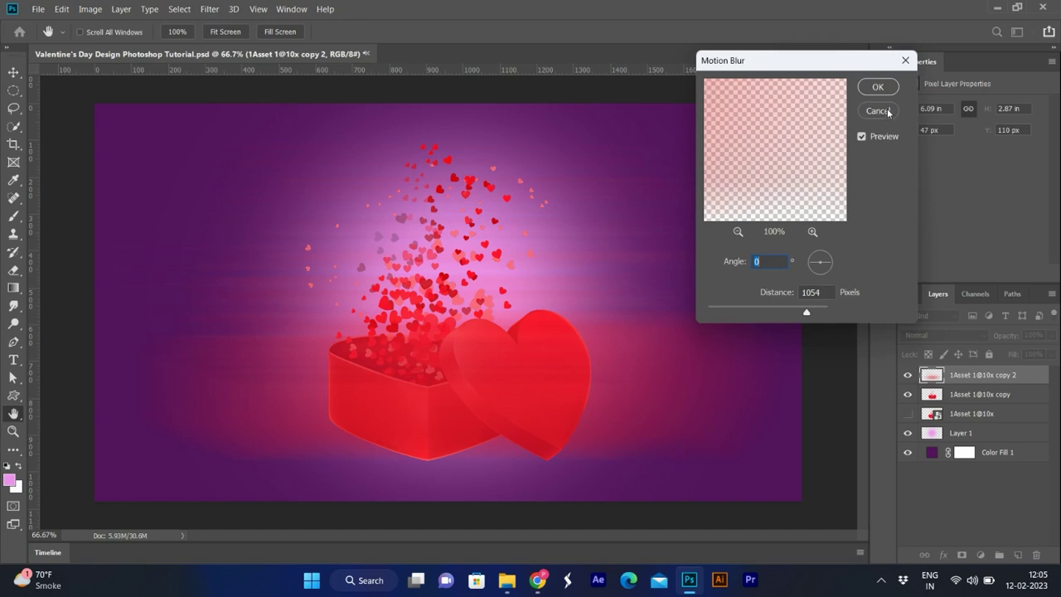
left_click(878, 110)
left_click(210, 10)
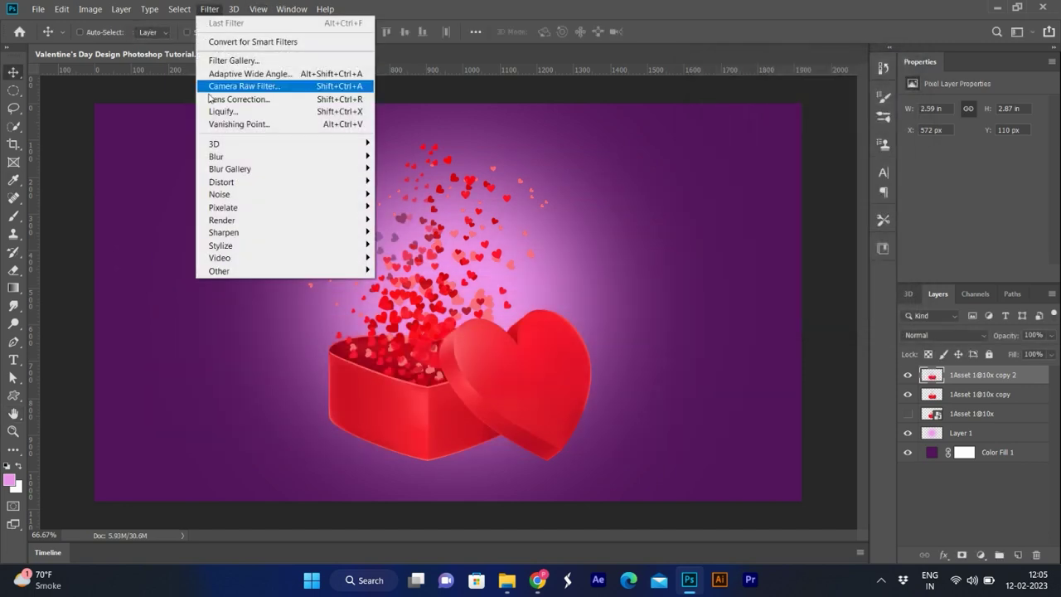
mouse_move(215, 156)
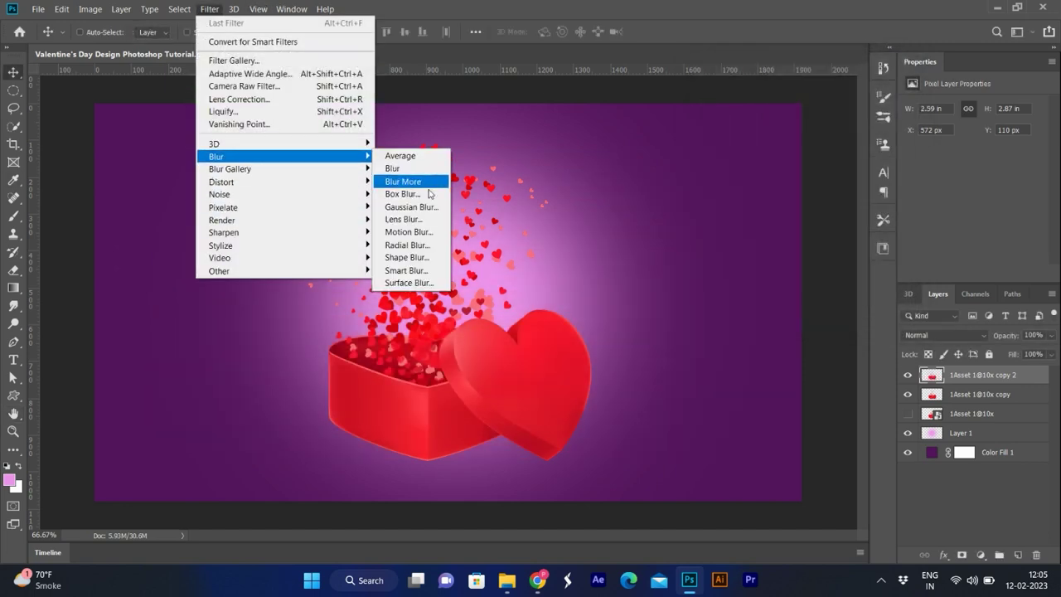
left_click(406, 206)
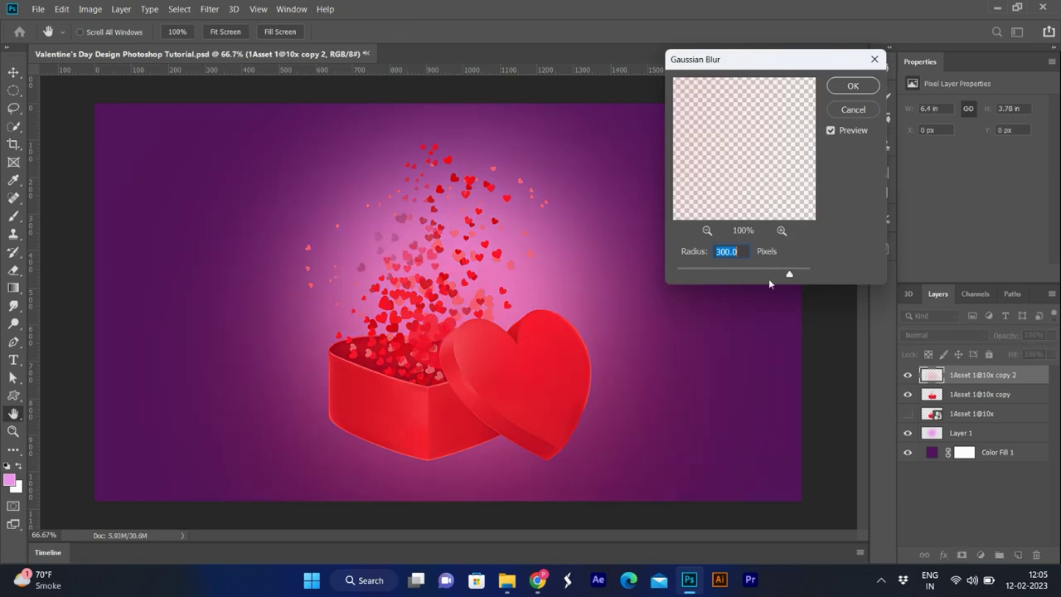
left_click_drag(787, 275, 729, 278)
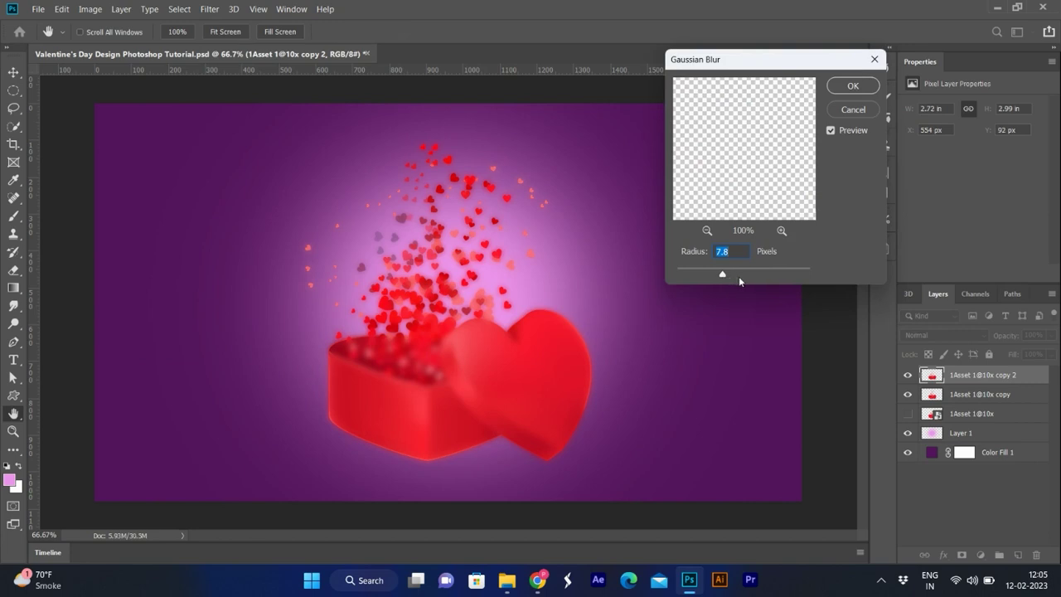
left_click(723, 274)
left_click_drag(728, 274, 740, 272)
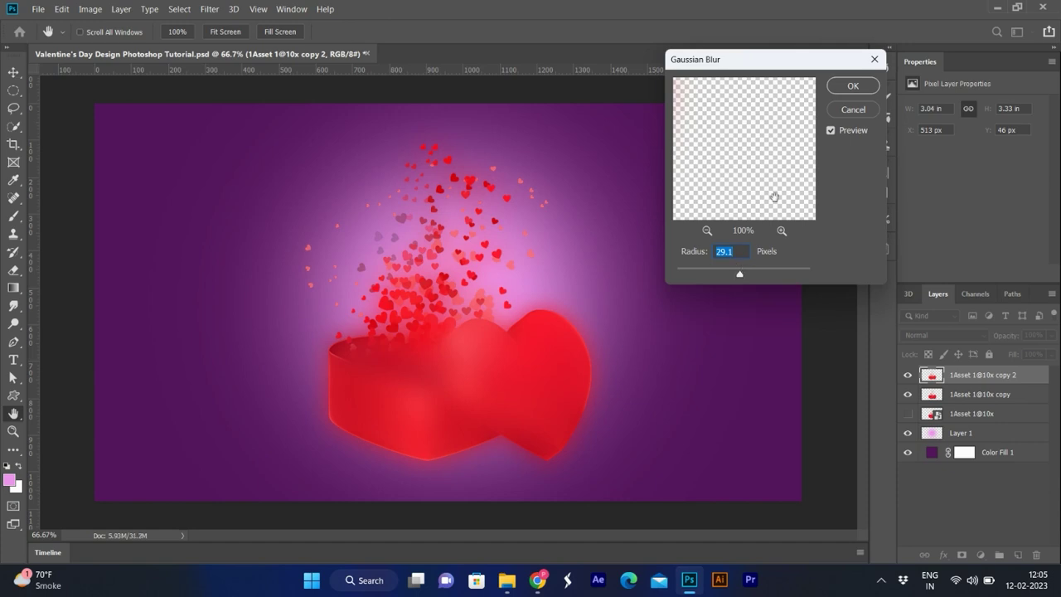
left_click(858, 87)
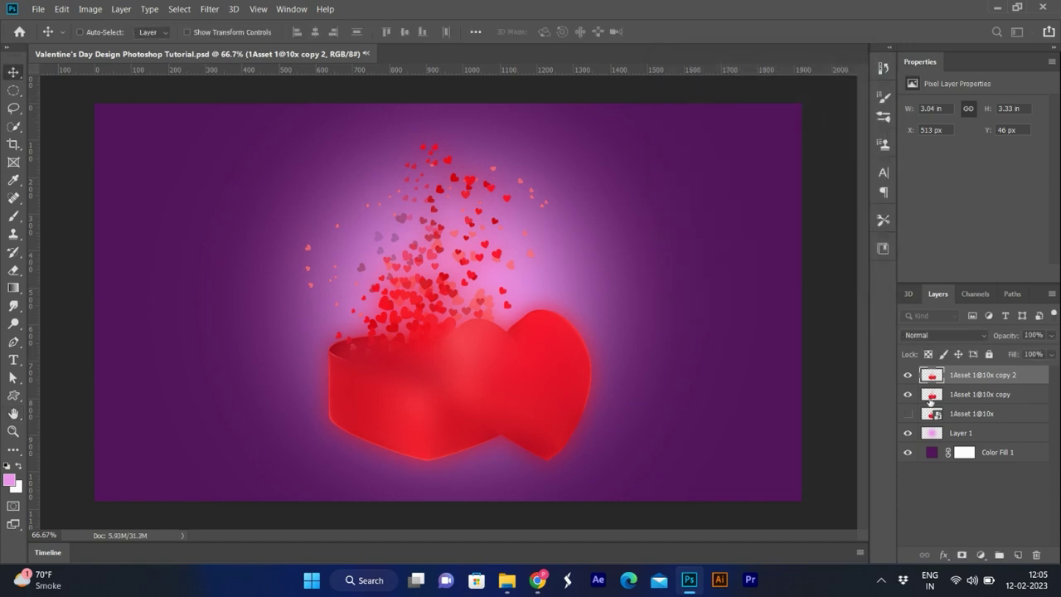
key("ctrl+bracketleft")
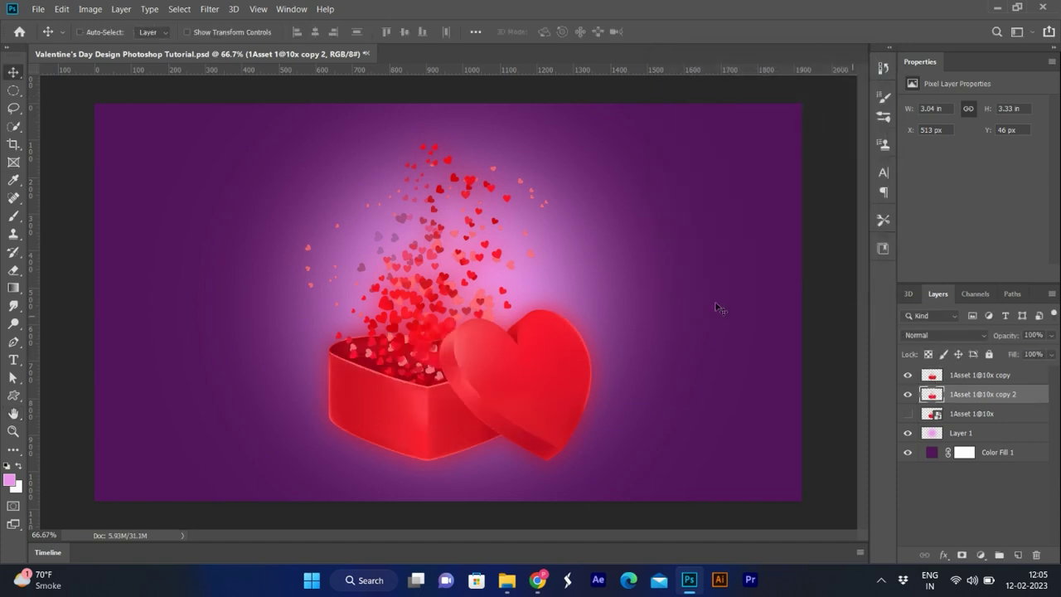
left_click(960, 554)
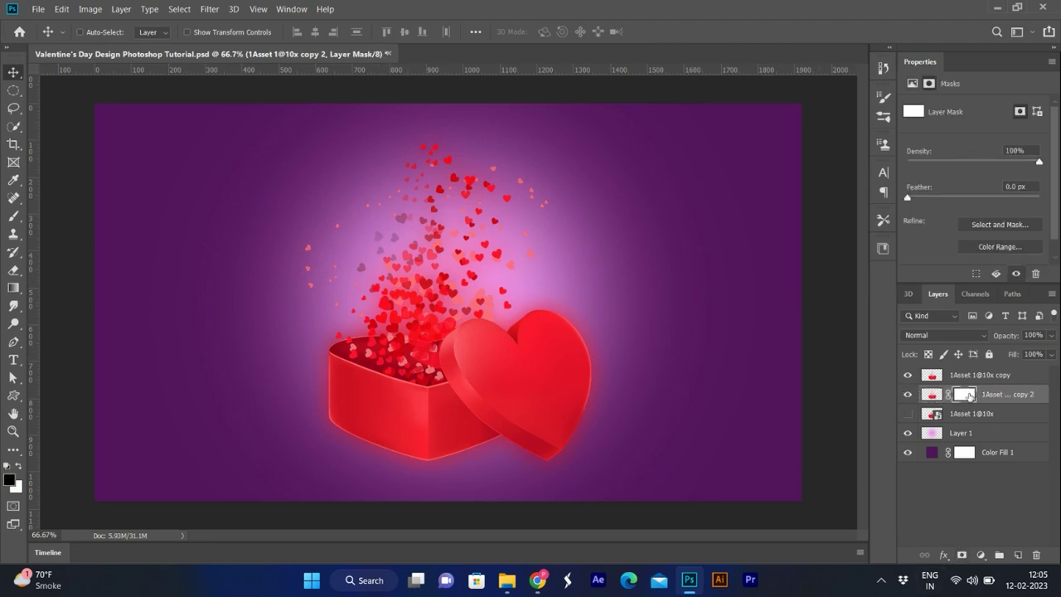
Invert copy 2's mask, erase patches to reveal the red glow, and raise the heart box slightly
left_click(14, 216)
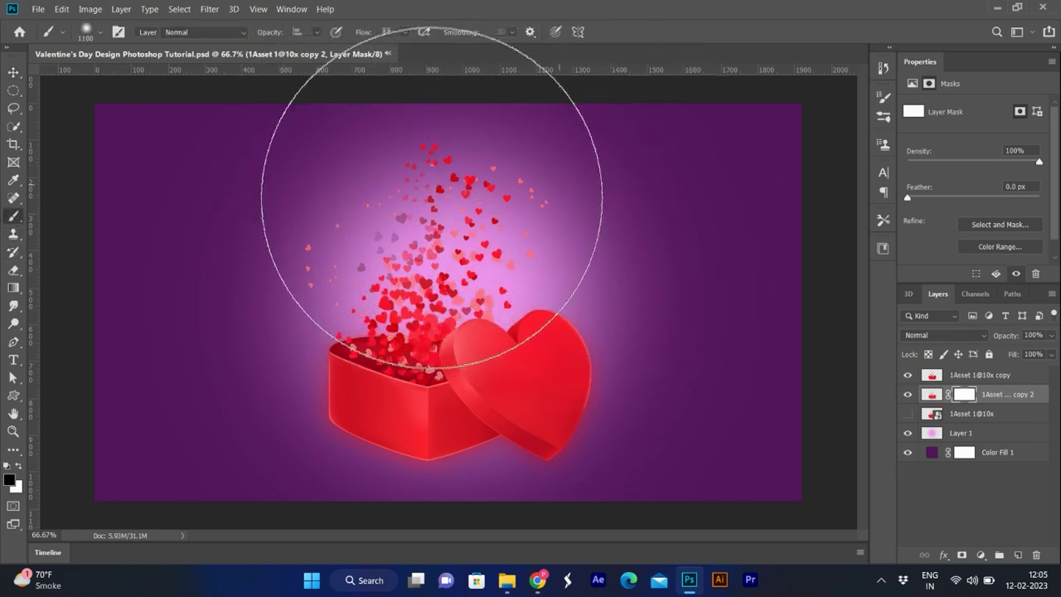
key("ctrl+i")
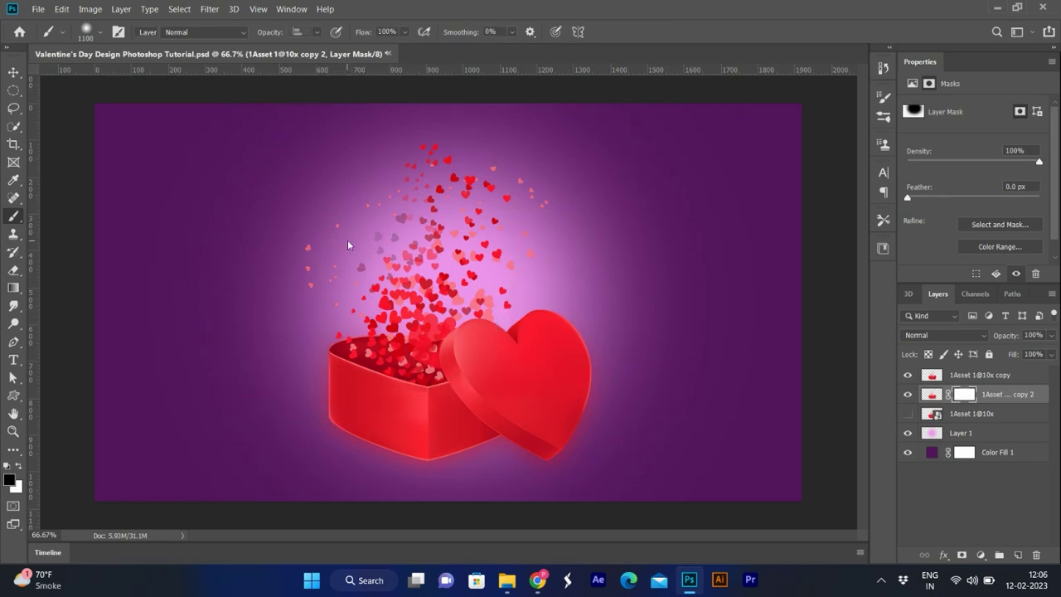
key("bracketleft")
key("bracketleft")
key("bracketleft")
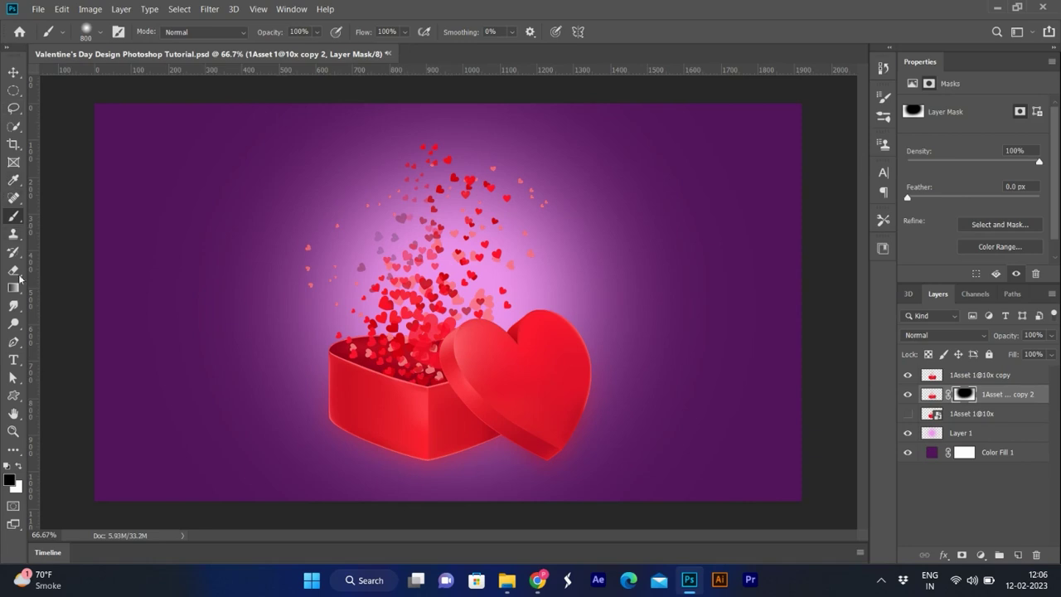
left_click_drag(13, 270, 55, 274)
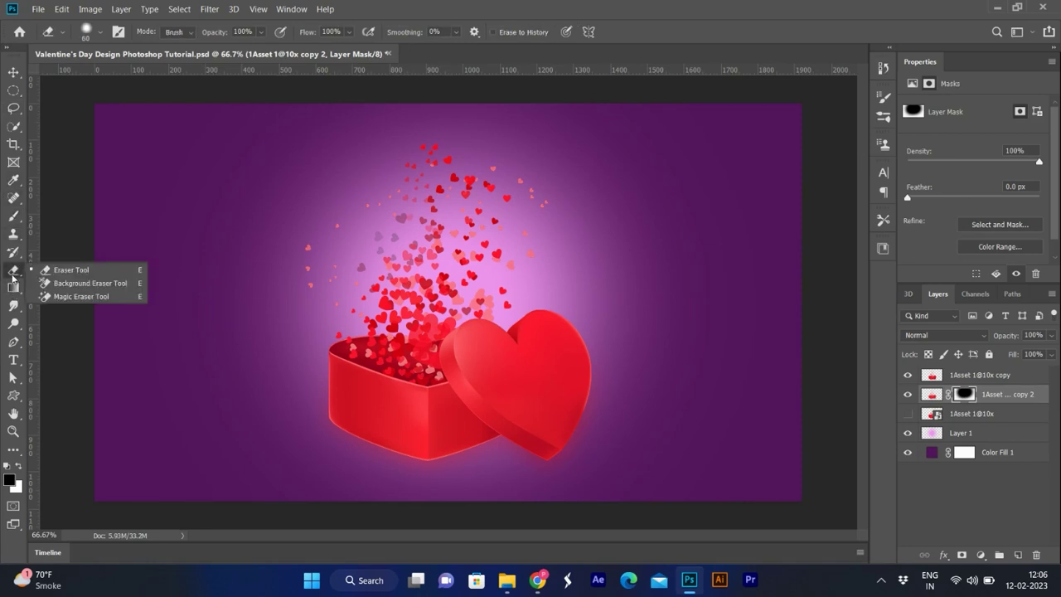
key("bracketright")
key("bracketright")
key("bracketright")
key("bracketright")
key("bracketright")
key("bracketright")
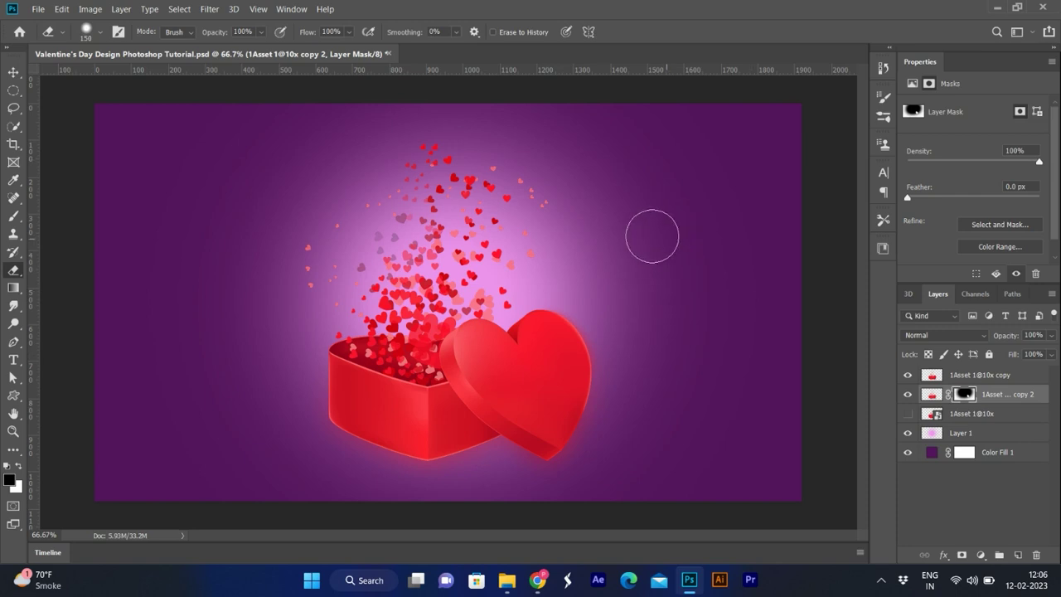
key("v")
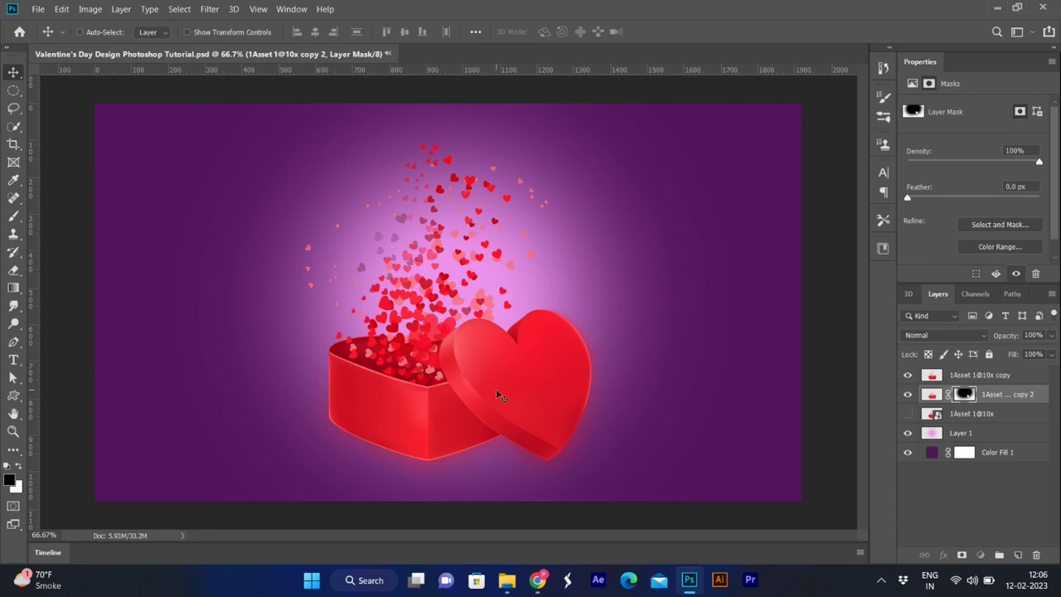
left_click_drag(495, 389, 497, 384)
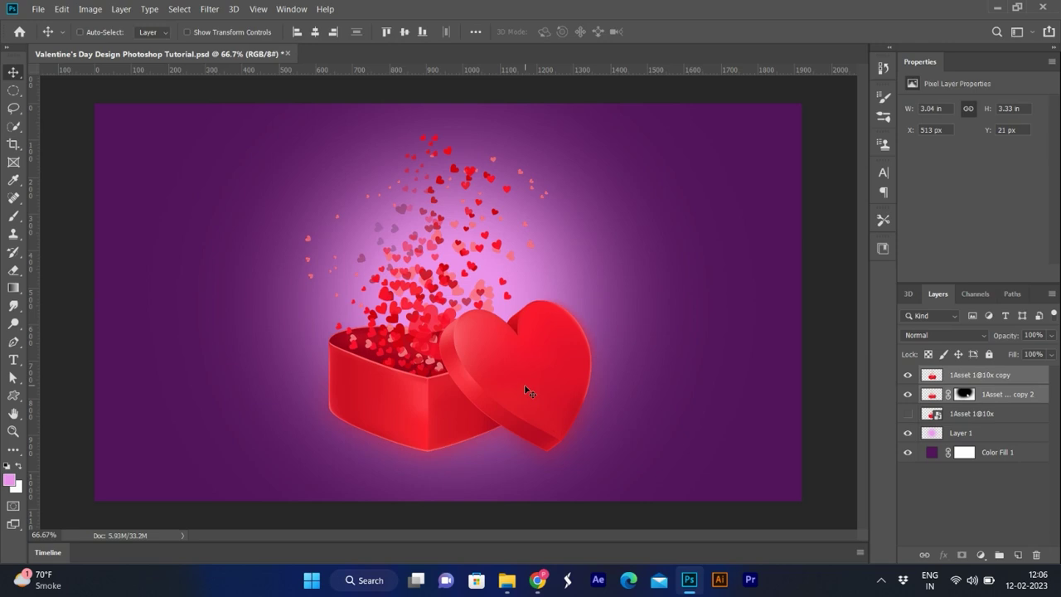
Retune the Color Fill 1 background to a brighter purple, about 622a69
left_click(932, 455)
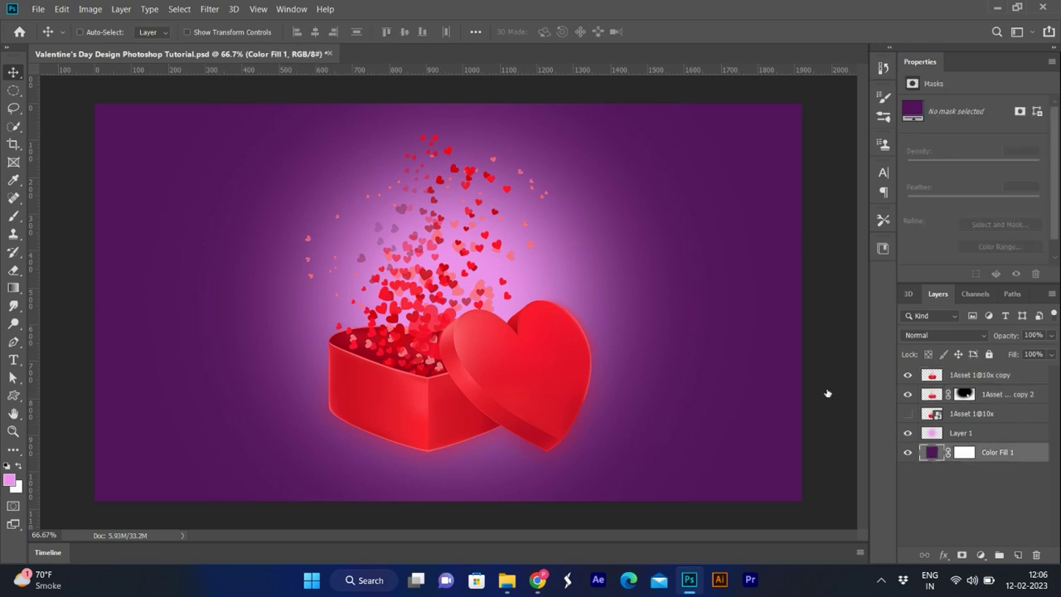
left_click(811, 195)
mouse_move(810, 196)
left_mouse_down()
mouse_move(795, 209)
mouse_move(808, 183)
mouse_move(808, 208)
mouse_move(800, 194)
left_mouse_up()
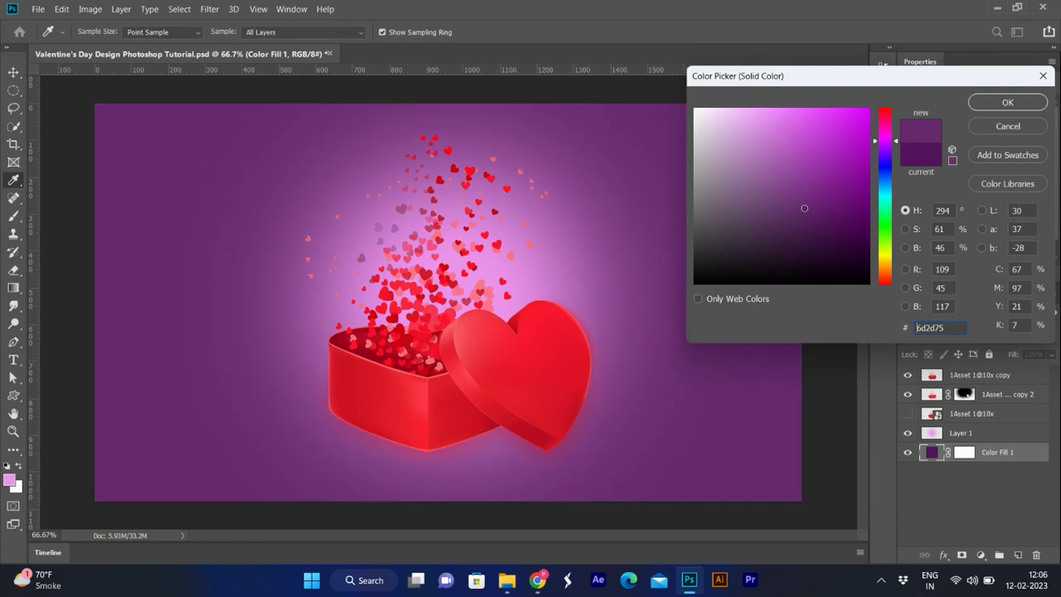
mouse_move(800, 202)
left_mouse_down()
mouse_move(779, 187)
mouse_move(752, 196)
mouse_move(813, 214)
mouse_move(800, 211)
left_mouse_up()
left_click(1008, 103)
key("v")
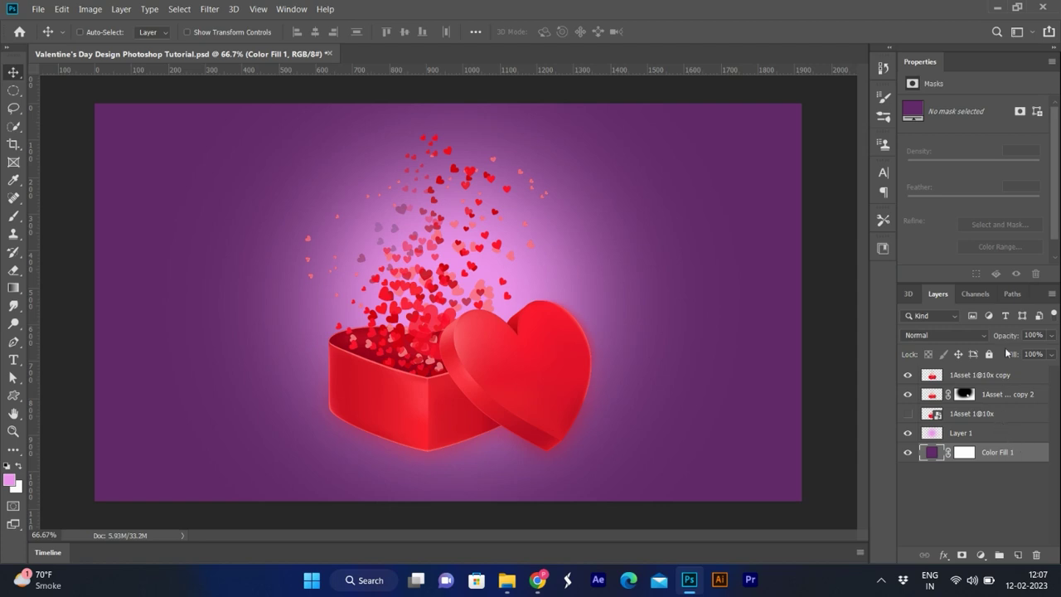
Try shifting the heart box, hearts and glow right, then undo both moves
left_click(1007, 377)
left_click(1012, 398, "shift")
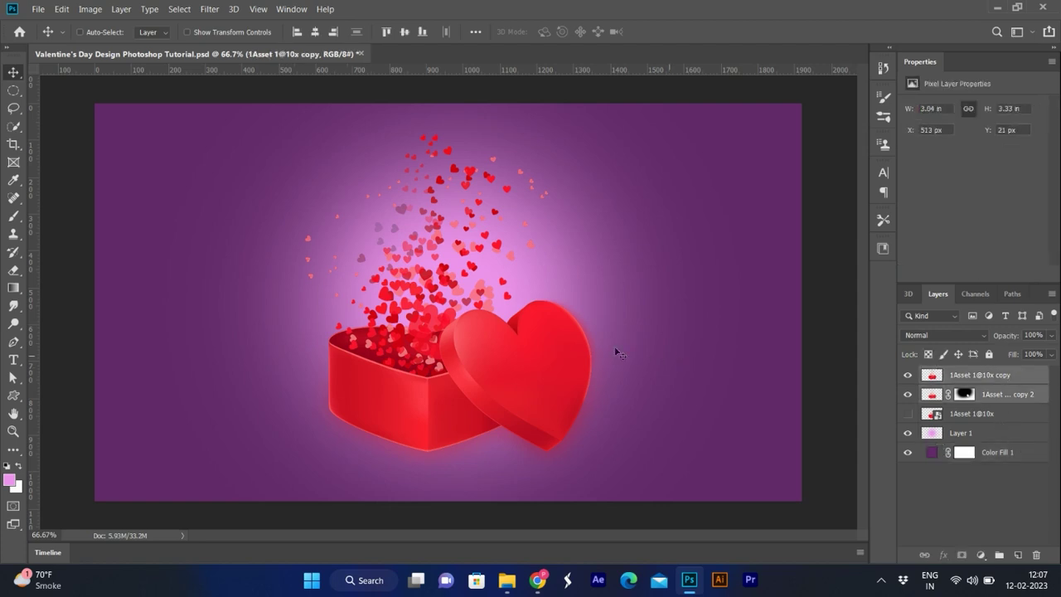
left_click_drag(503, 366, 531, 362)
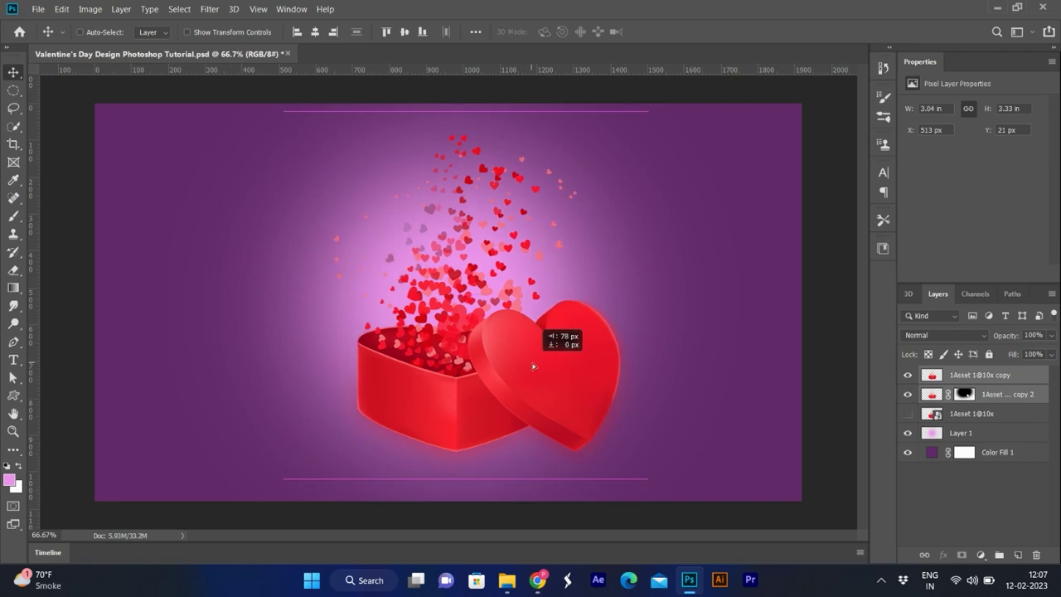
key("ctrl+z")
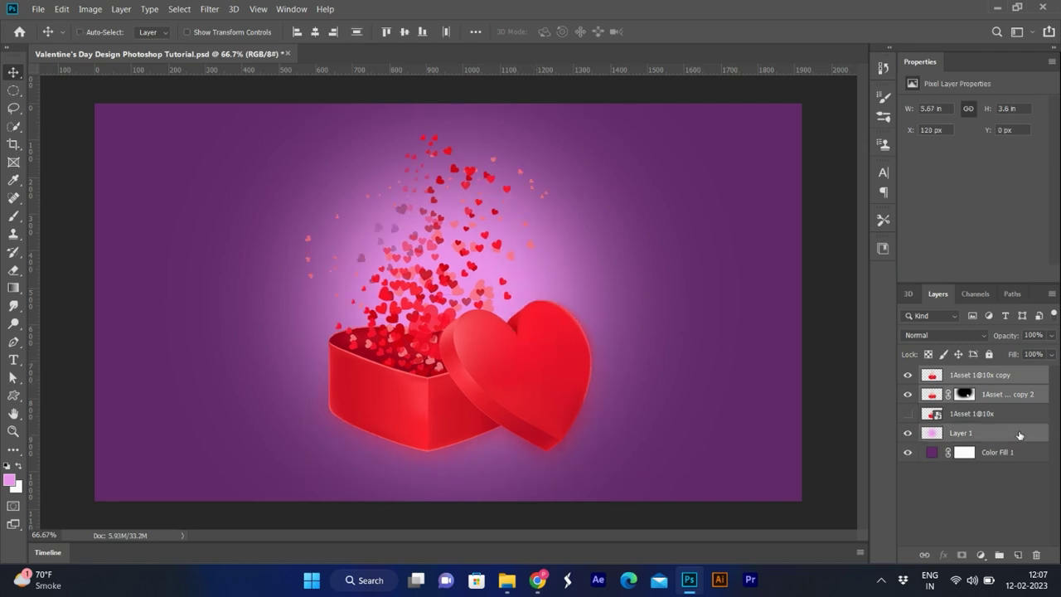
left_click(1020, 432)
left_click(1017, 374, "shift")
left_click_drag(455, 359, 526, 358)
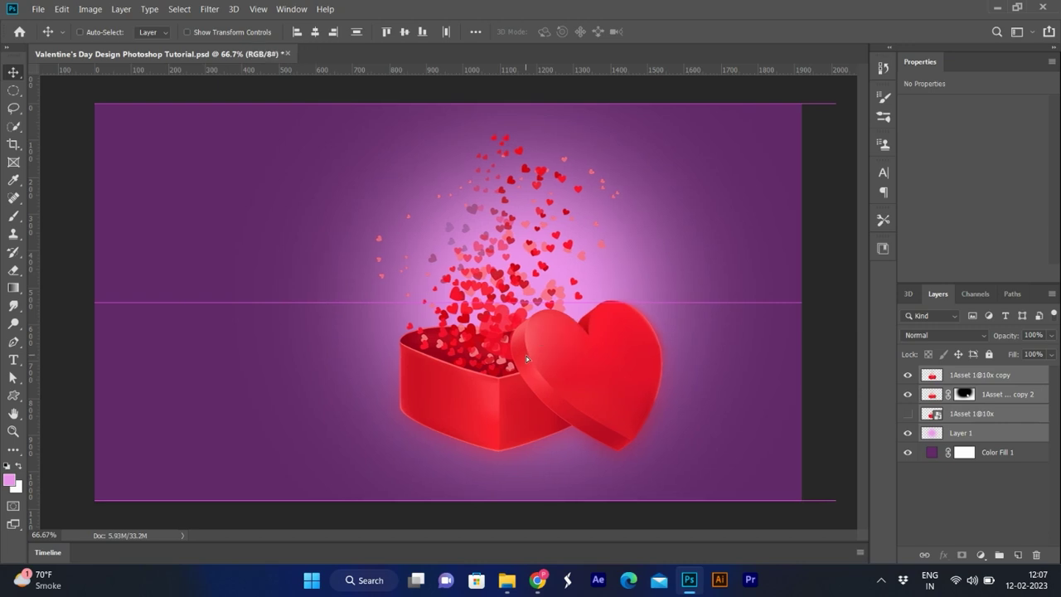
key("ctrl+z")
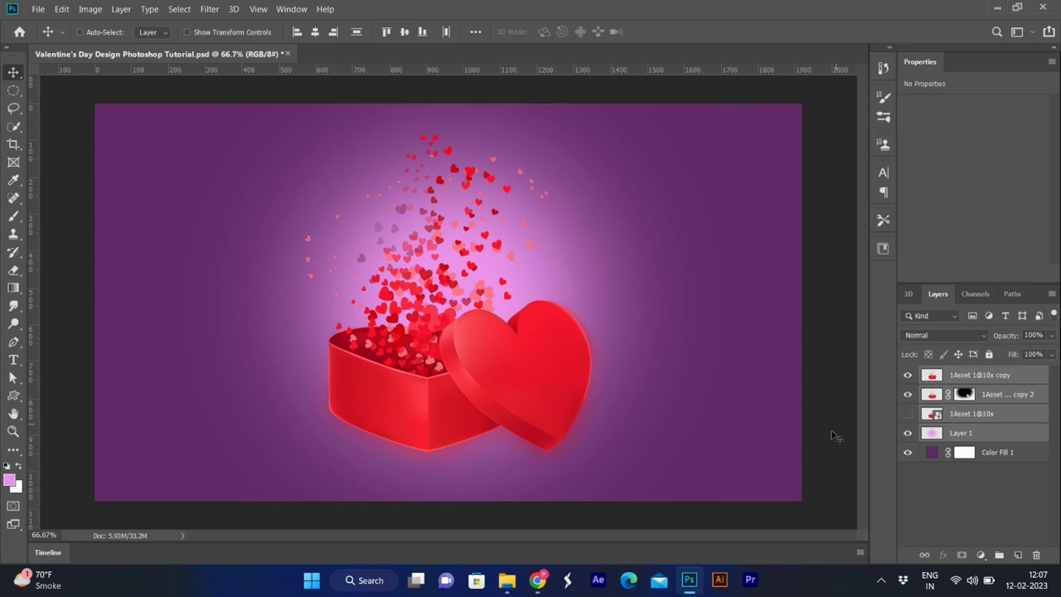
Duplicate the masked glow copy into a third layer, 1Asset 1@10x copy 3
left_click(1012, 377)
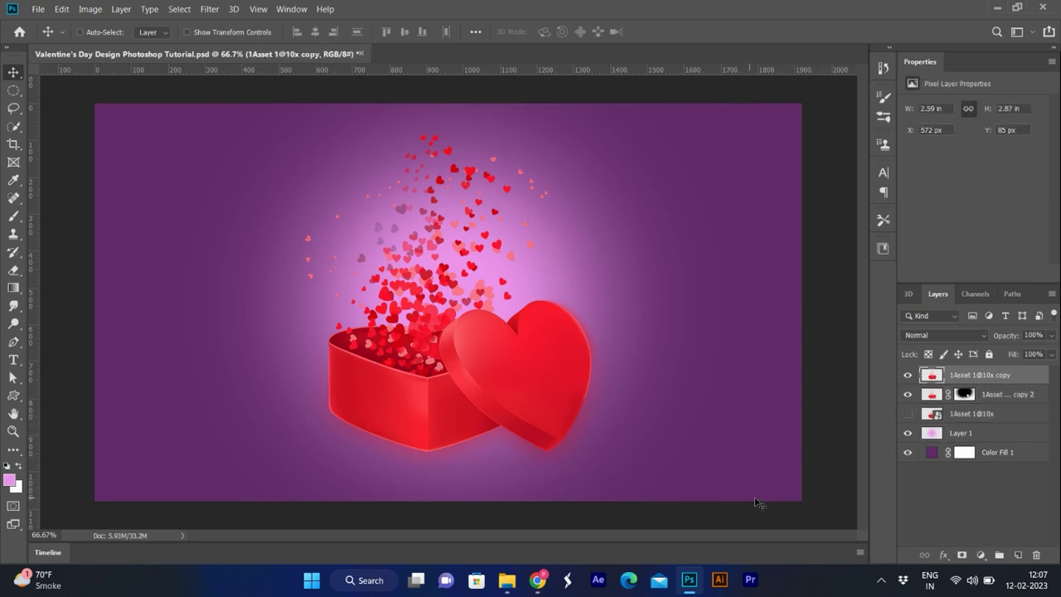
left_click(998, 397)
key("ctrl+j")
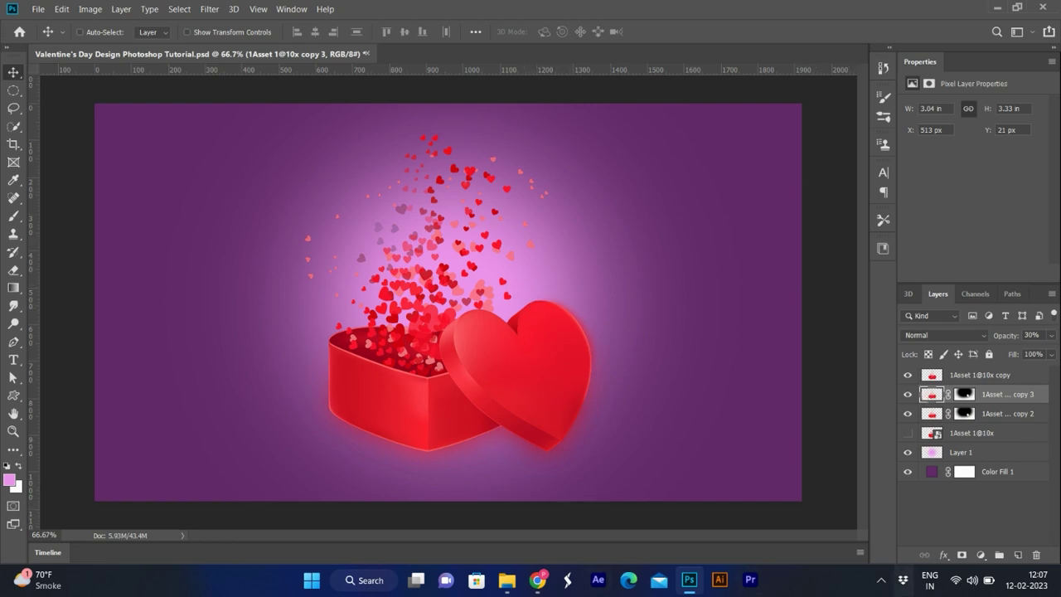
Place the 3d-heart-design-600x600 image, scaled to about 23.44%, in the canvas's top-right corner
left_click(506, 580)
left_click_drag(676, 170, 681, 196)
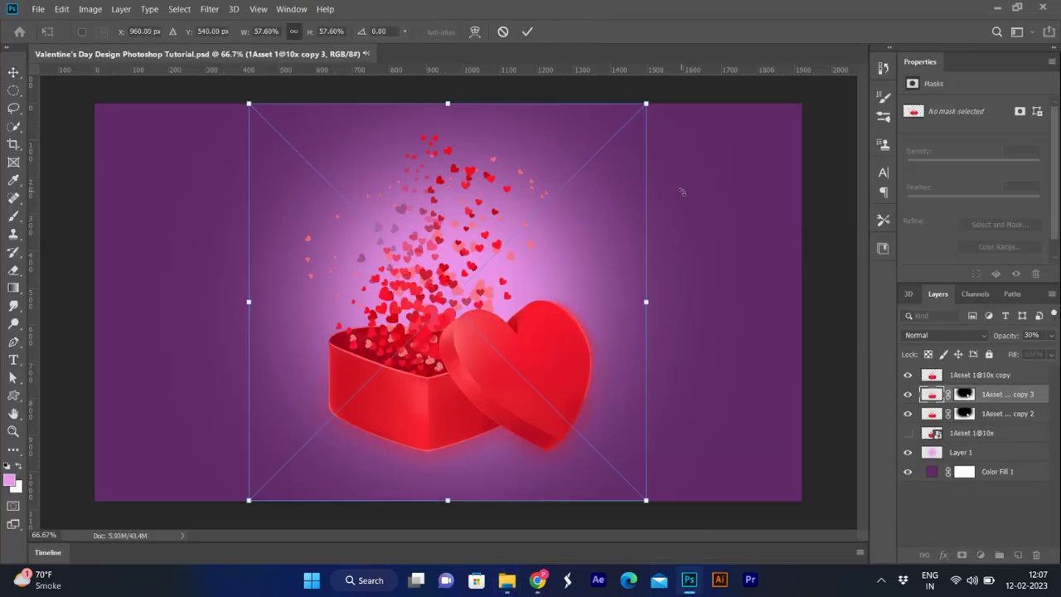
left_click_drag(626, 236, 732, 213)
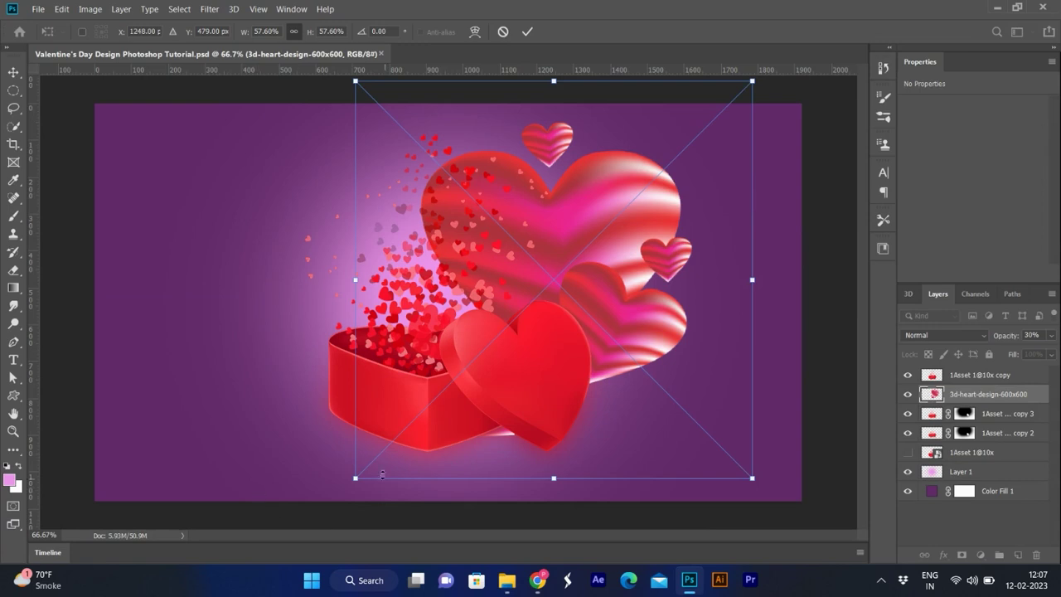
left_click_drag(349, 482, 643, 264)
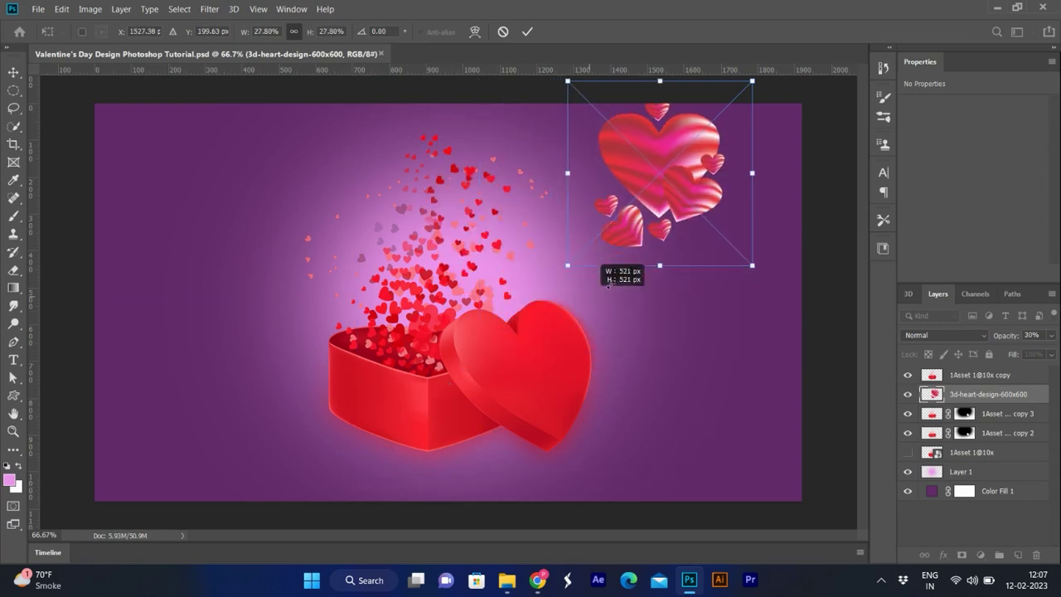
left_click_drag(708, 161, 721, 214)
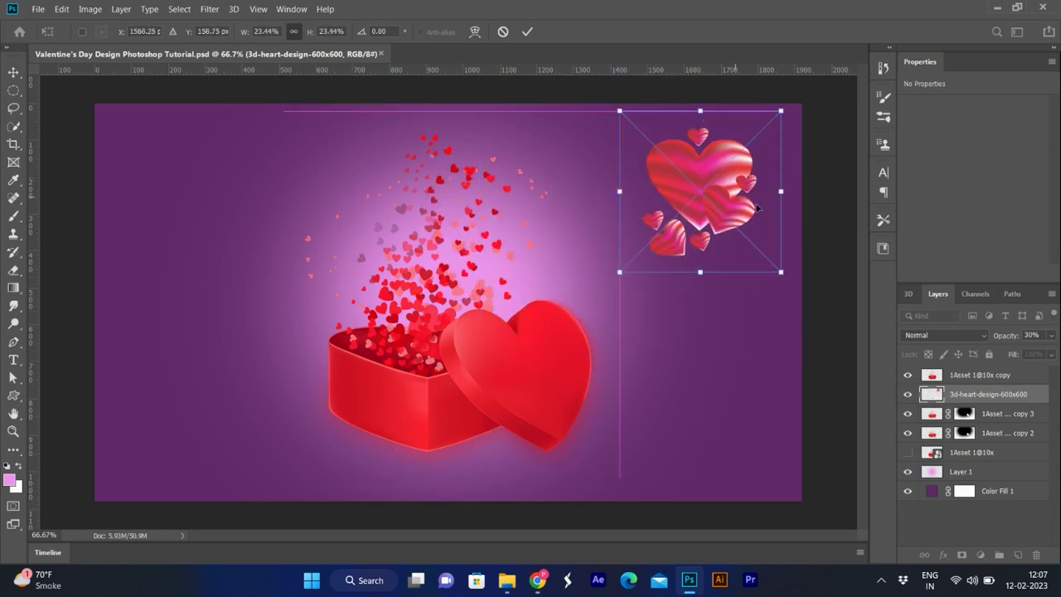
key("Return")
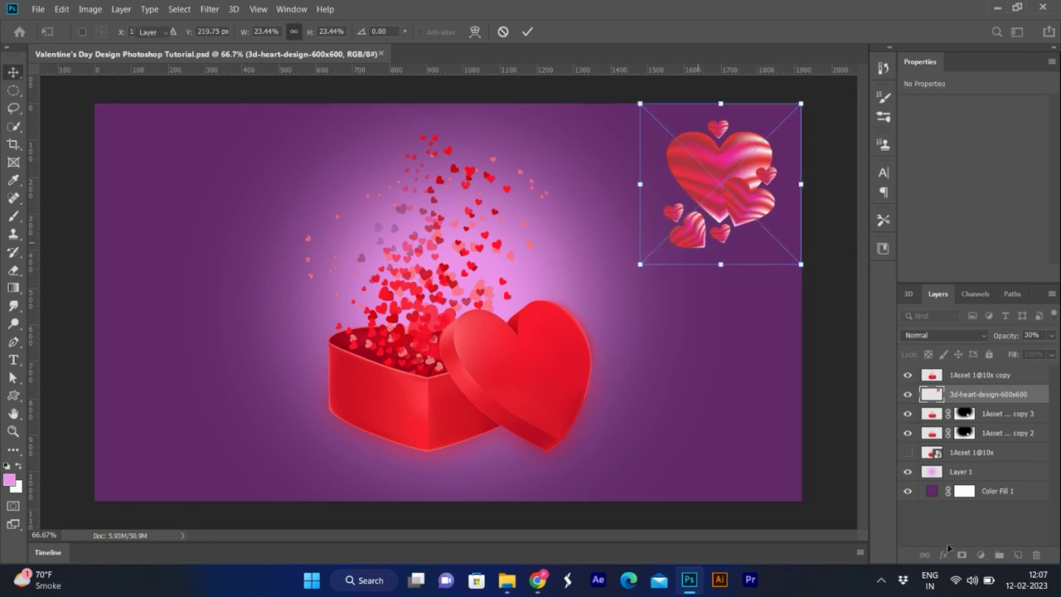
Recolour the Color Fill 1 background to a deeper, saturated purple near 5e0669
left_click(933, 492)
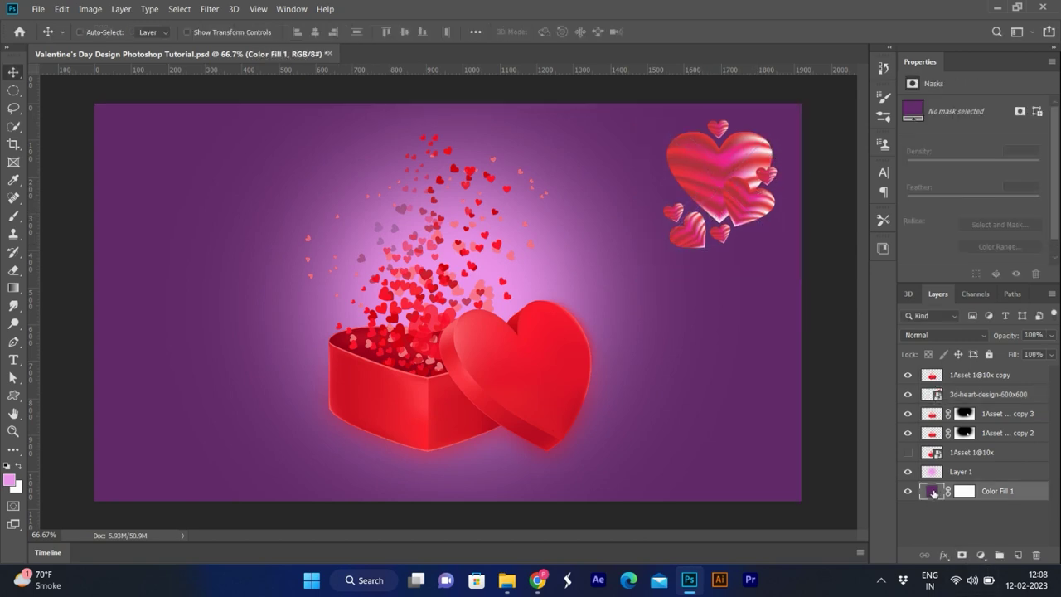
double_click(932, 491)
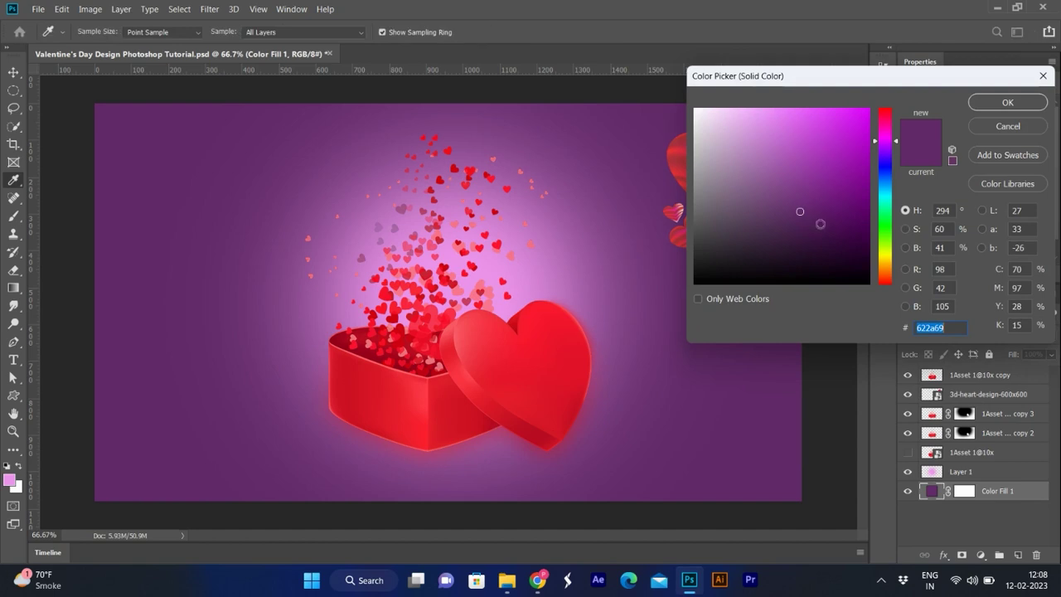
left_click(845, 212)
mouse_move(844, 211)
left_mouse_down()
mouse_move(863, 202)
mouse_move(868, 221)
mouse_move(859, 208)
left_mouse_up()
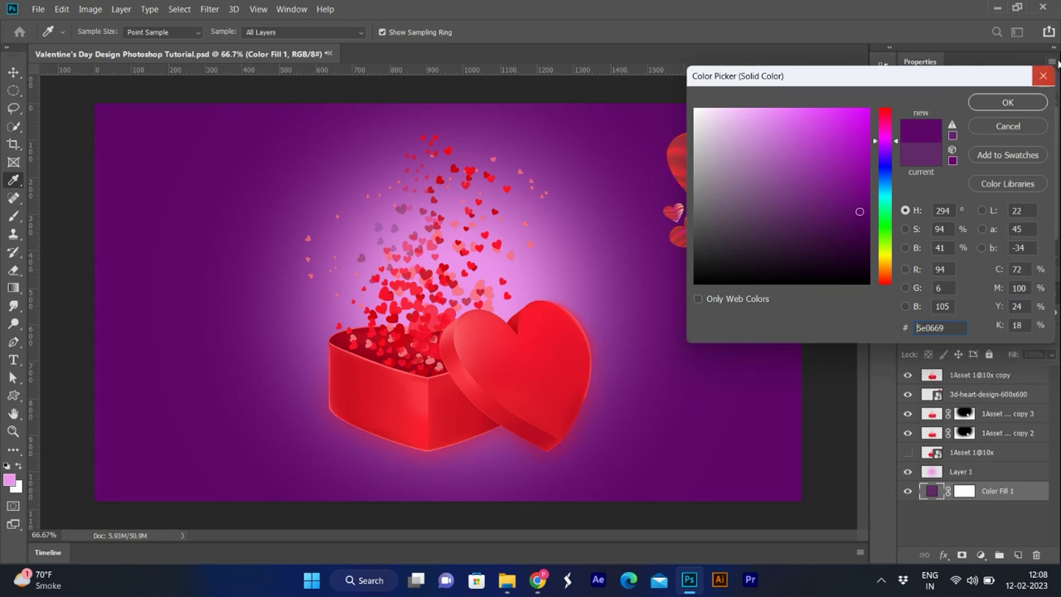
left_click(1007, 102)
left_click(771, 188, "ctrl")
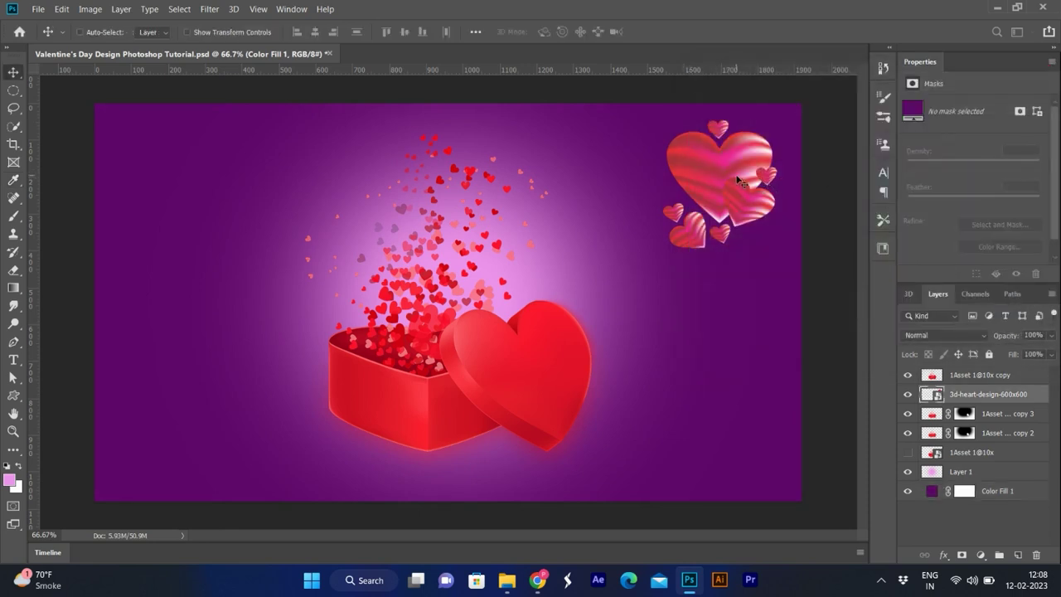
key("ctrl+t")
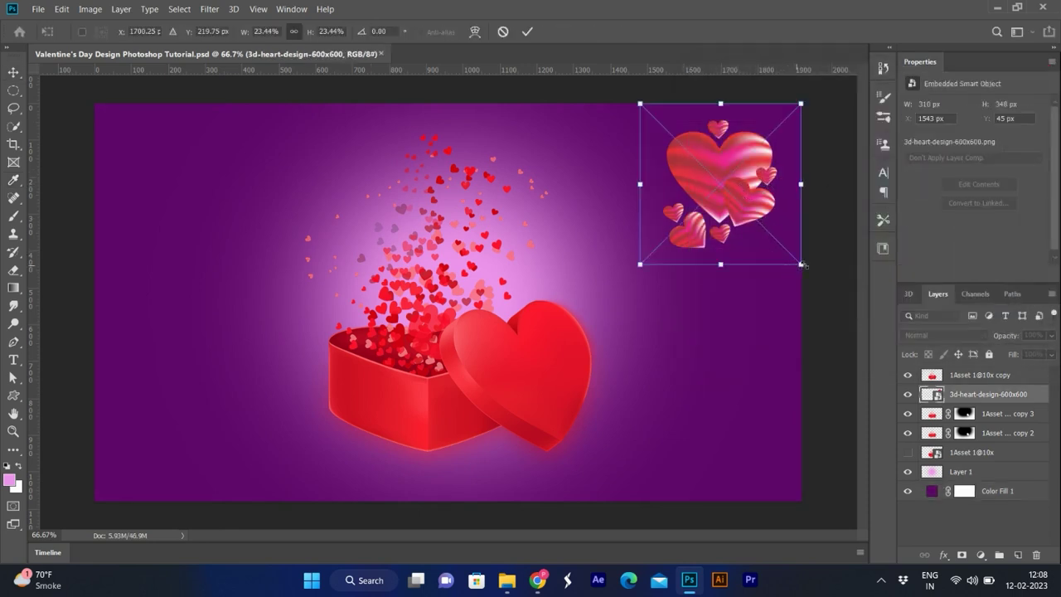
Shrink the heart cluster further and move its layer to the top of the stack
left_click_drag(801, 264, 774, 222)
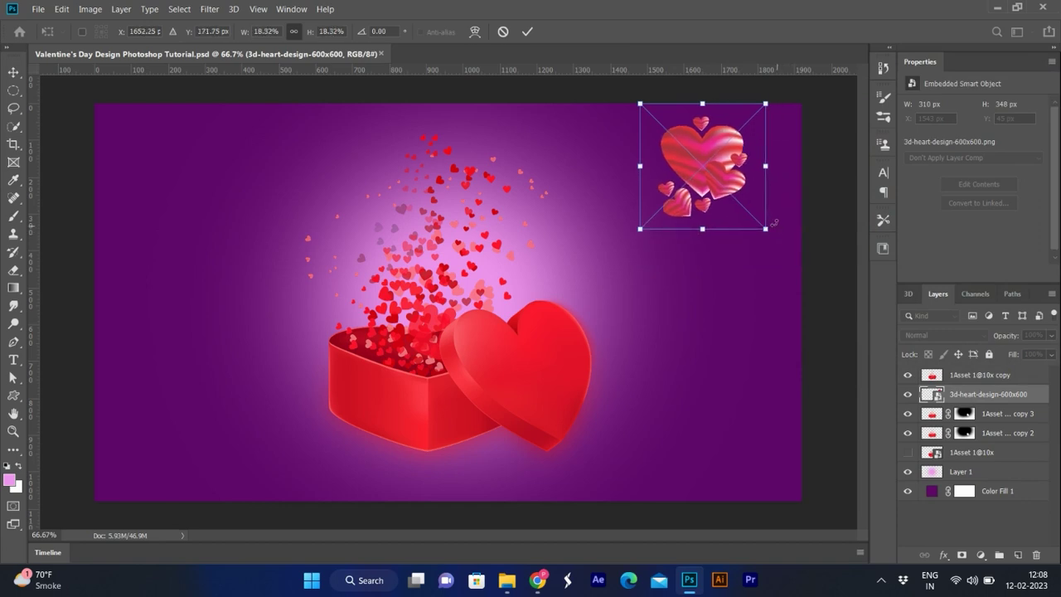
double_click(733, 189)
left_click_drag(756, 207, 771, 231)
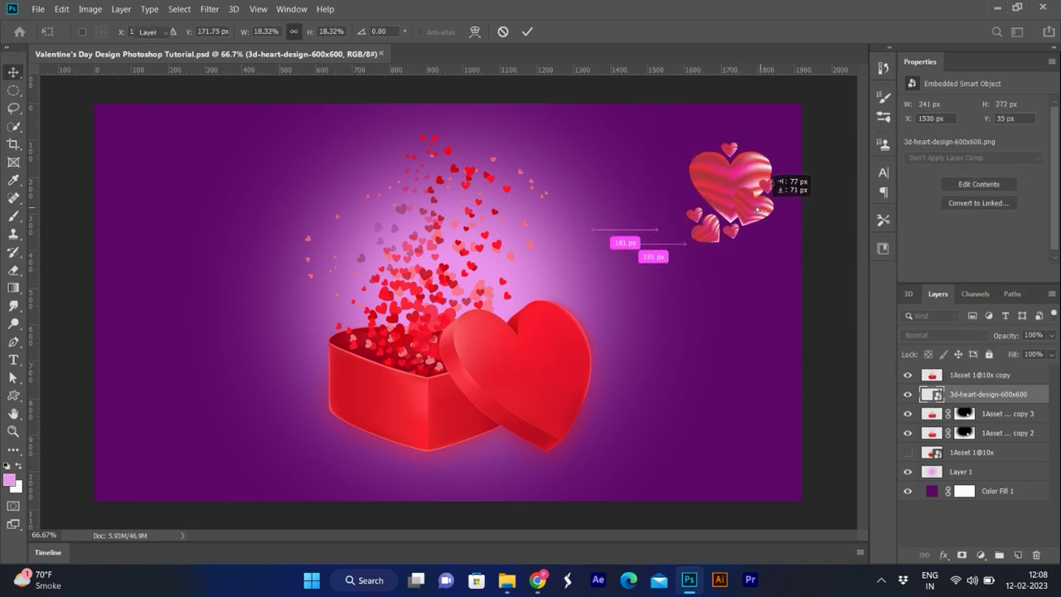
left_click_drag(981, 396, 977, 368)
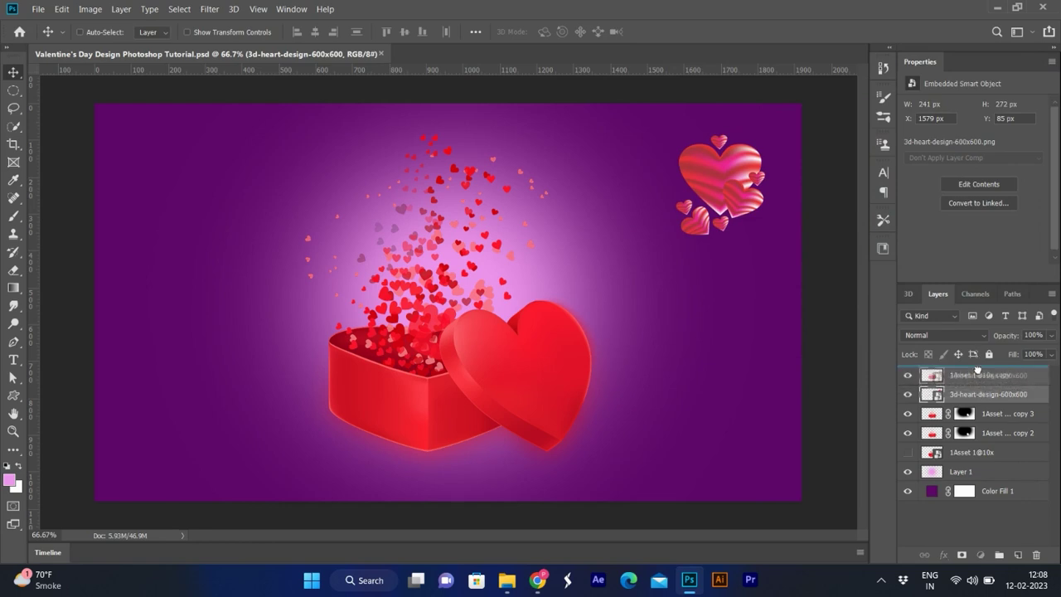
Tilt the heart cluster about 15 degrees and move it to the top-left corner
key("ctrl+t")
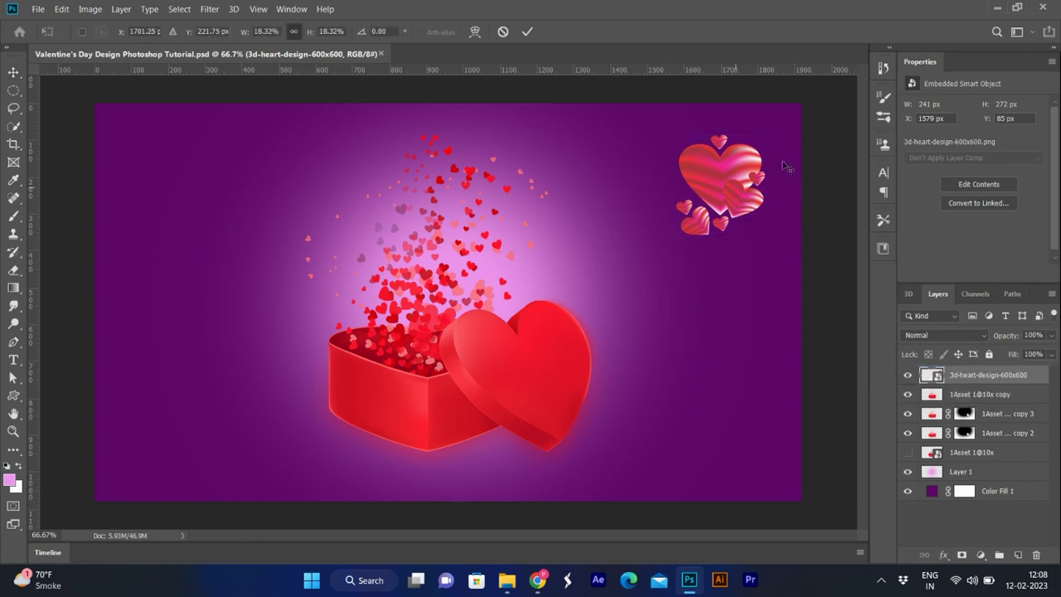
mouse_move(786, 119)
left_mouse_down()
mouse_move(800, 174)
mouse_move(811, 110)
mouse_move(791, 133)
left_mouse_up()
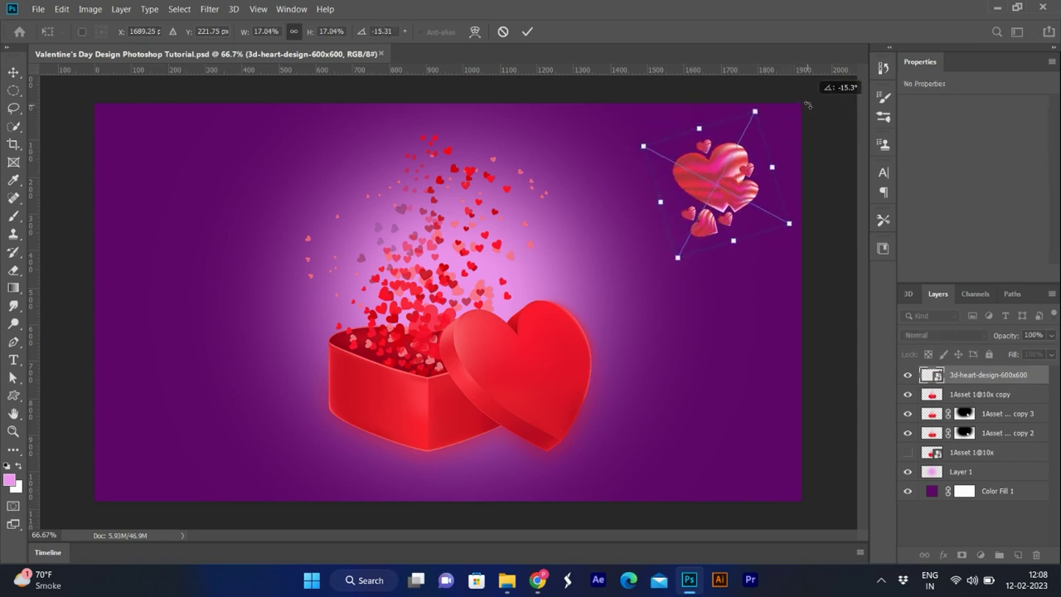
key("Return")
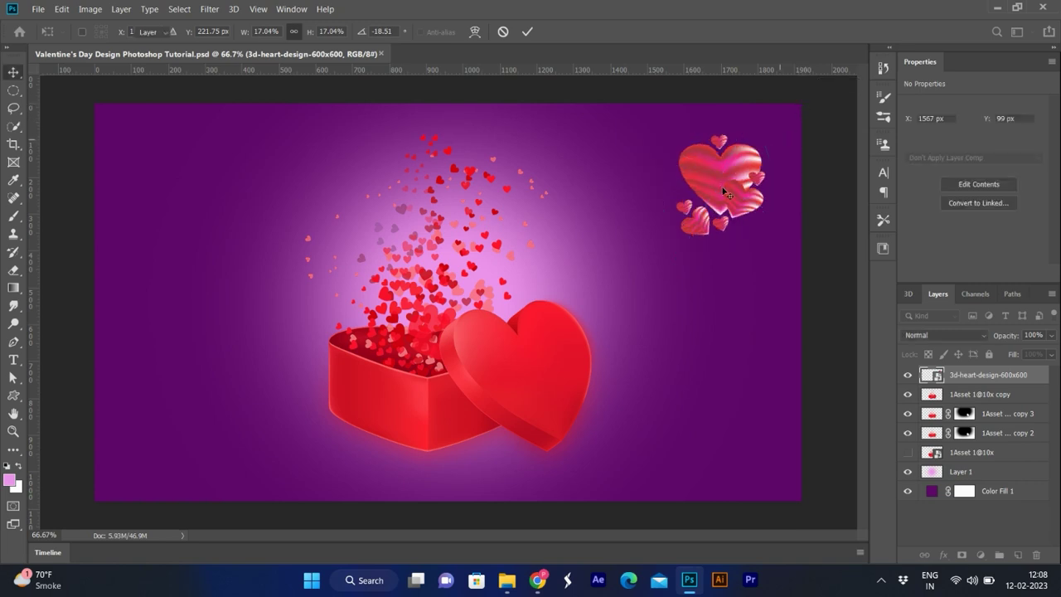
left_click_drag(711, 178, 183, 170)
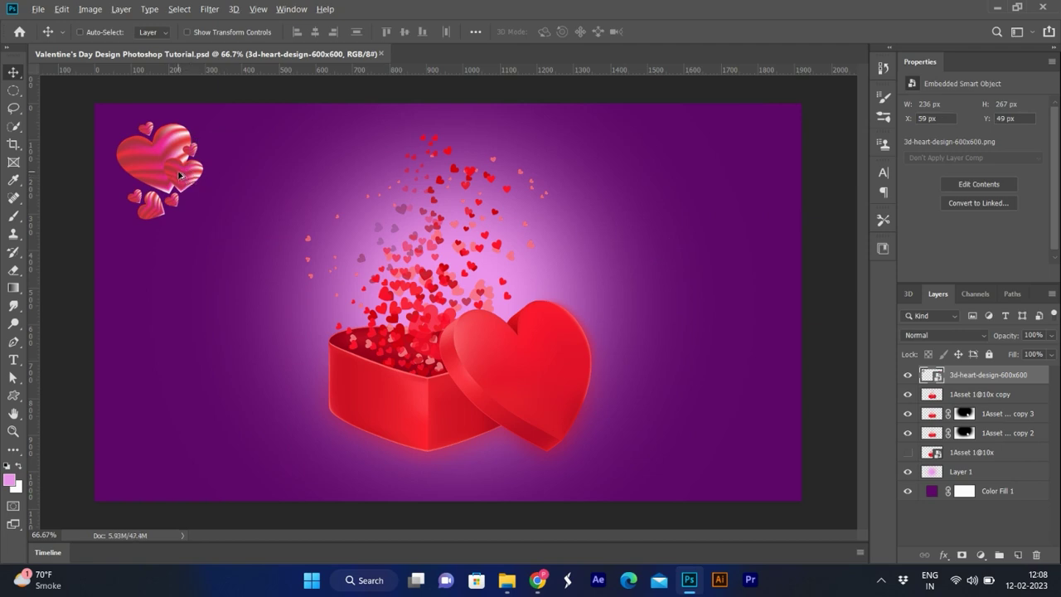
Duplicate the hearts into the bottom-right corner and tilt the copy slightly
left_click_drag(179, 175, 716, 419)
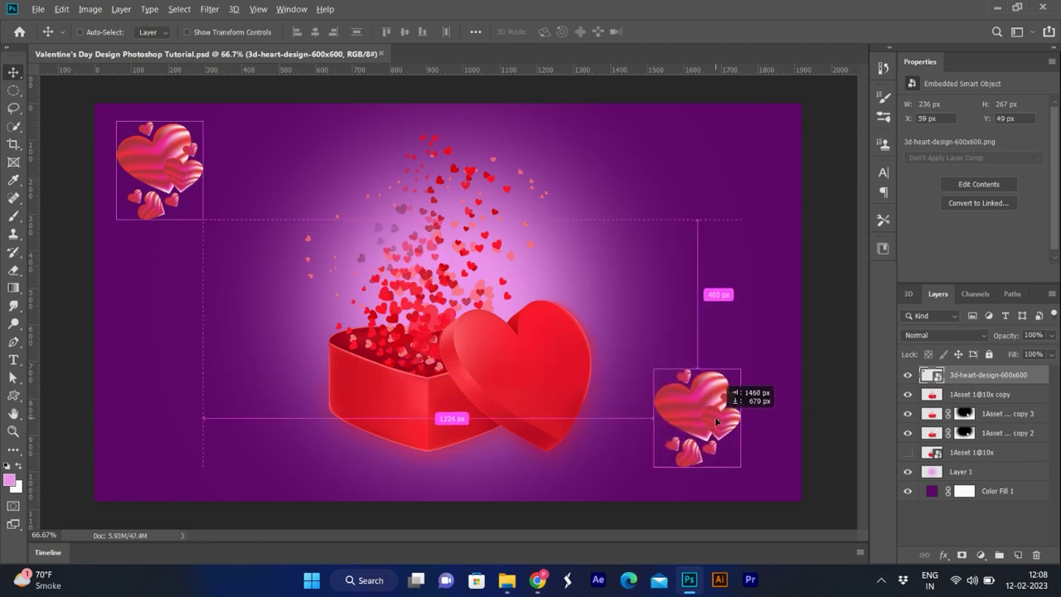
key("ctrl+t")
mouse_move(786, 461)
left_mouse_down()
mouse_move(779, 475)
mouse_move(786, 400)
mouse_move(733, 419)
mouse_move(753, 451)
left_mouse_up()
key("Return")
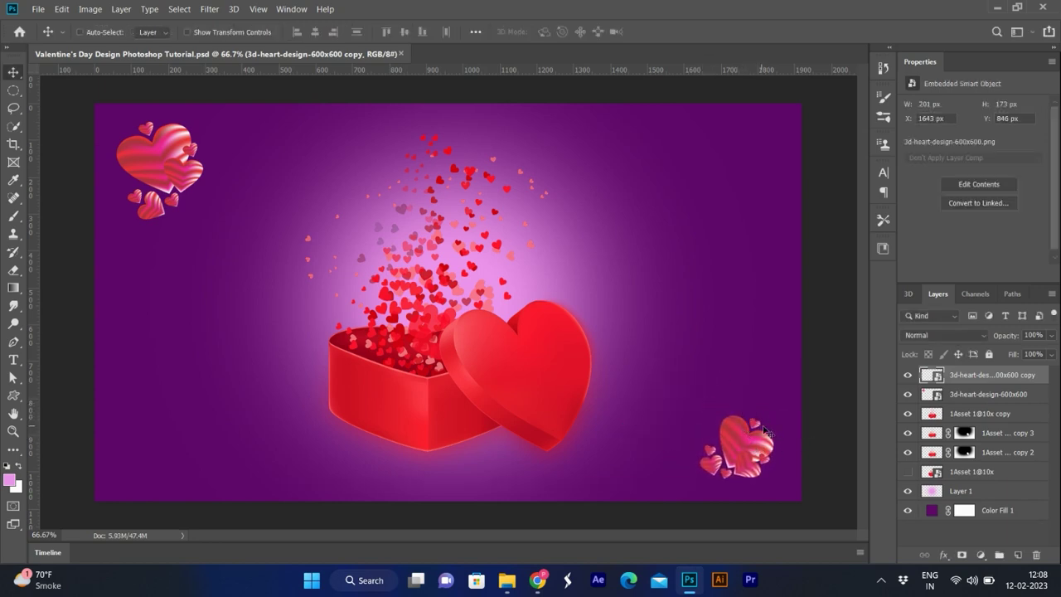
Make the bottom-right hearts silvery grey with Hue/Saturation saturation -100, lightness about +15
key("ctrl+u")
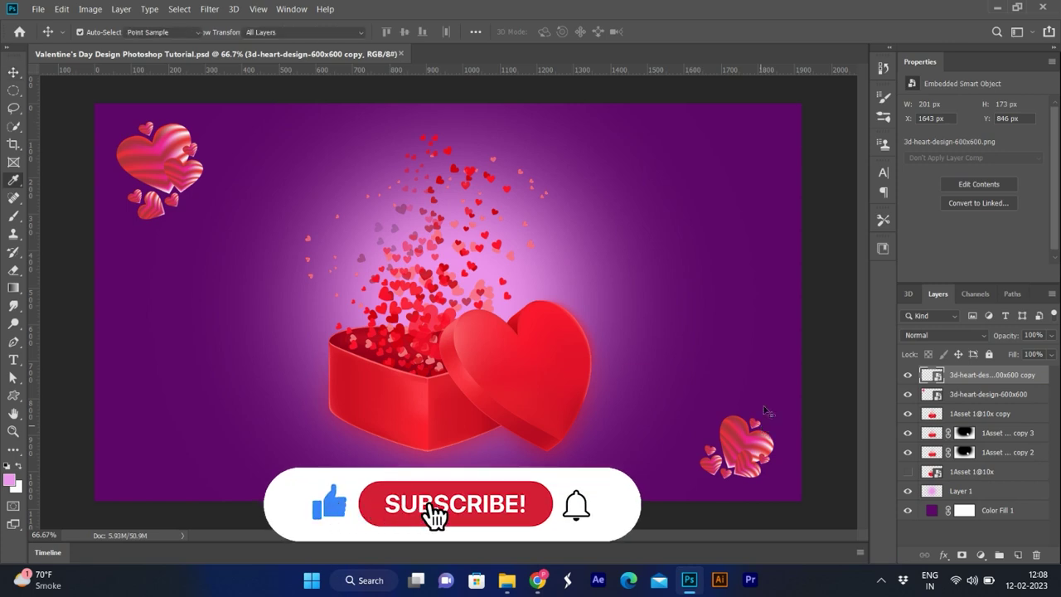
left_click_drag(492, 222, 421, 225)
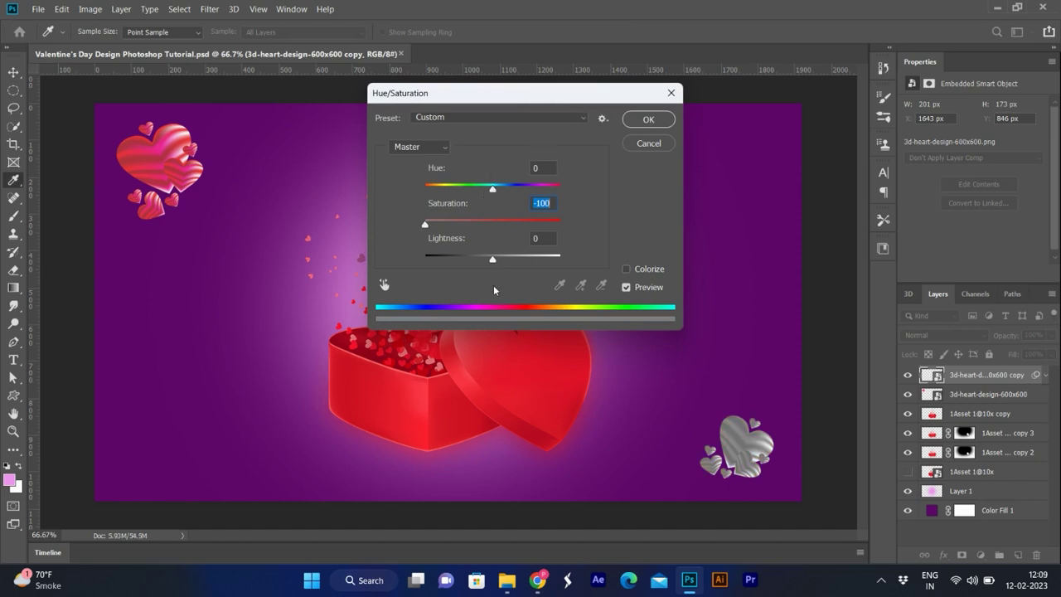
left_click_drag(492, 262, 504, 262)
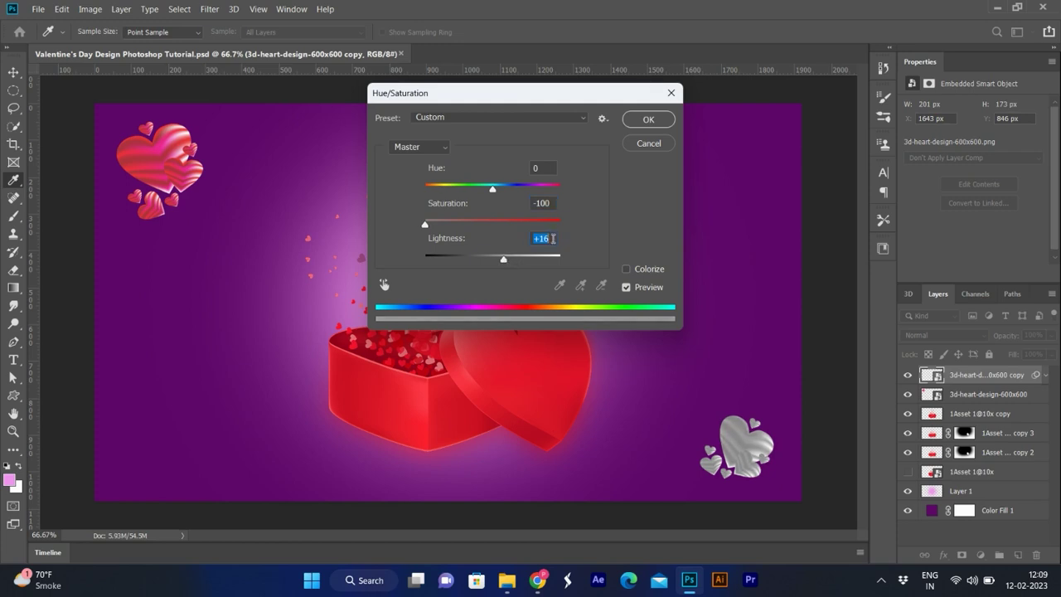
left_click(652, 121)
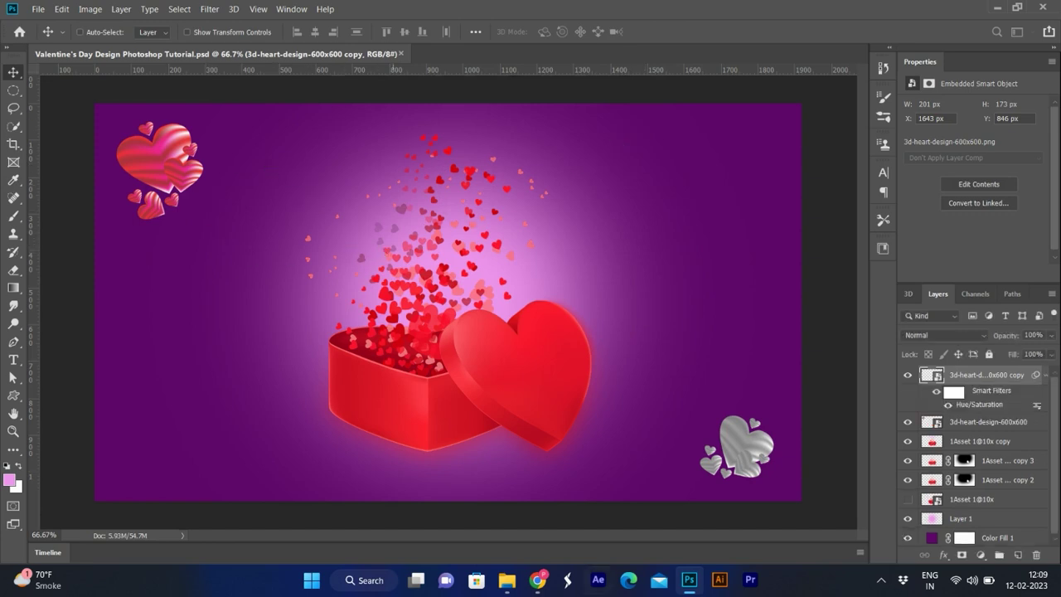
Place the pink rose image, shrink it and move it toward the bottom-left corner
left_click(507, 580)
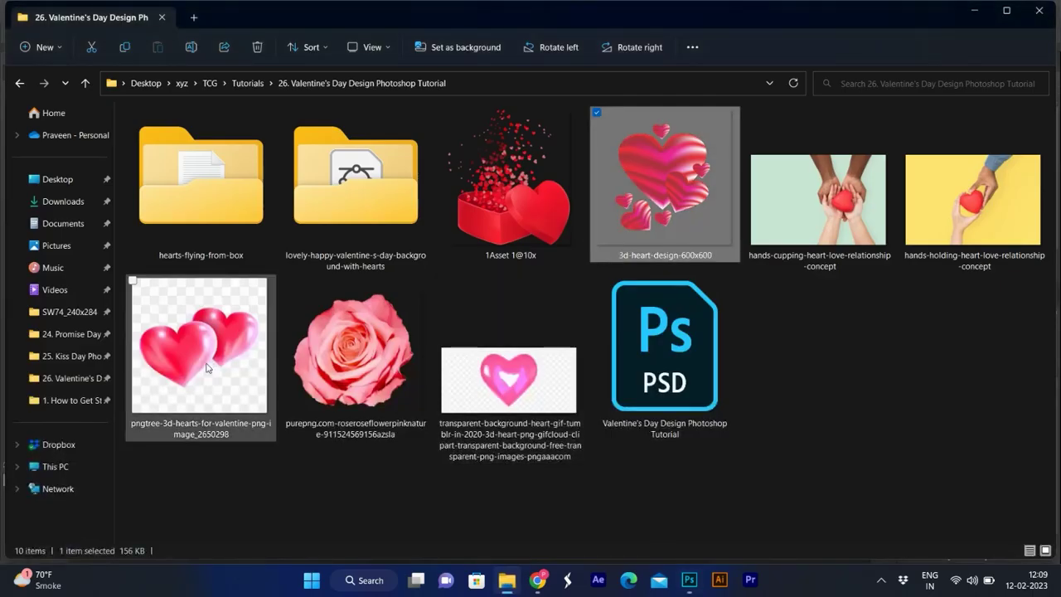
mouse_move(352, 344)
left_mouse_down()
mouse_move(645, 283)
mouse_move(674, 214)
left_mouse_up()
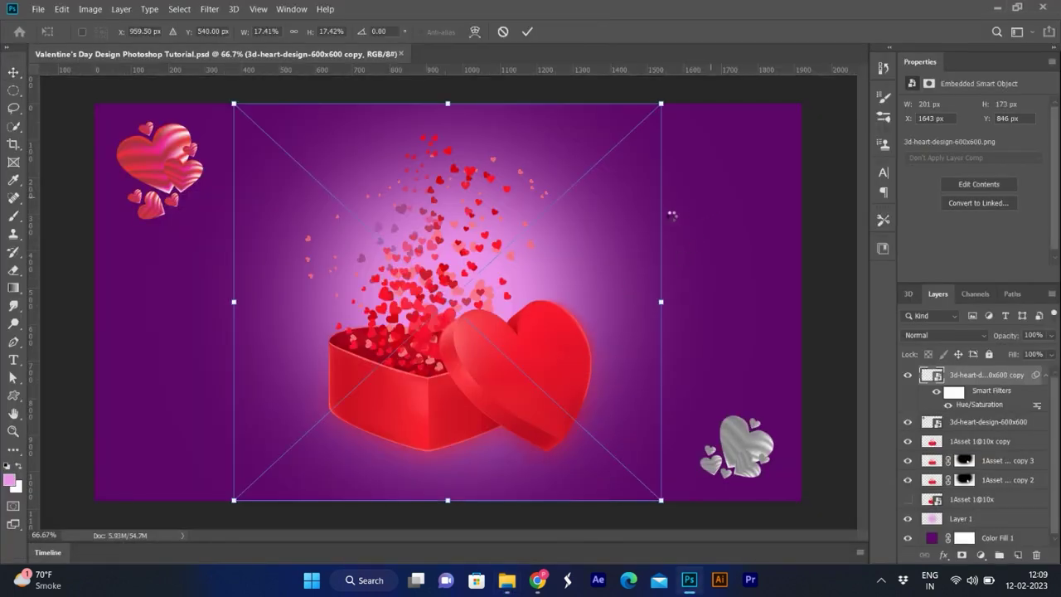
left_click_drag(660, 103, 426, 385)
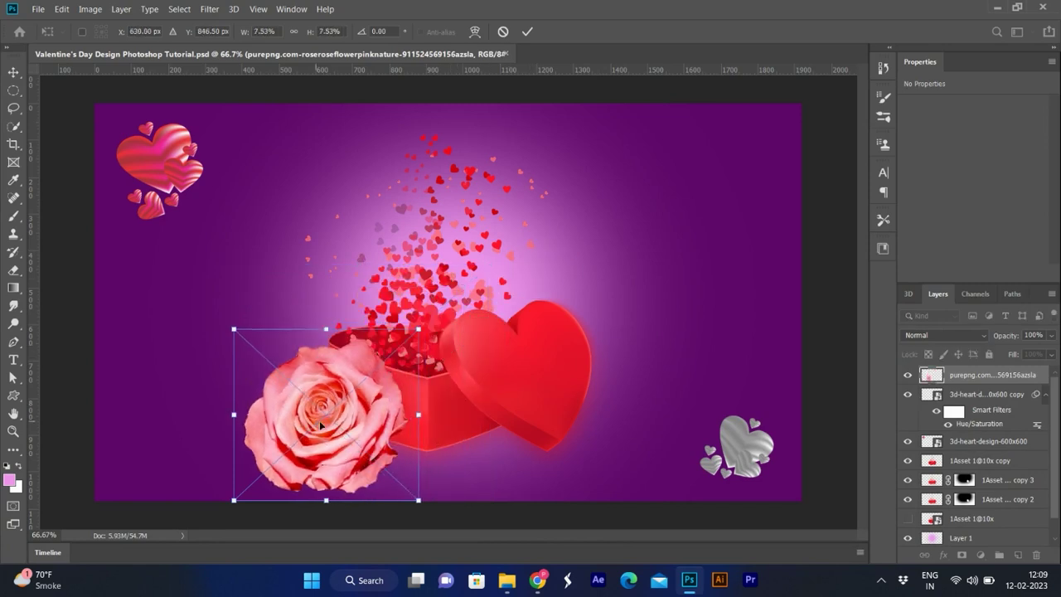
mouse_move(324, 426)
left_mouse_down()
mouse_move(233, 408)
mouse_move(211, 418)
left_mouse_up()
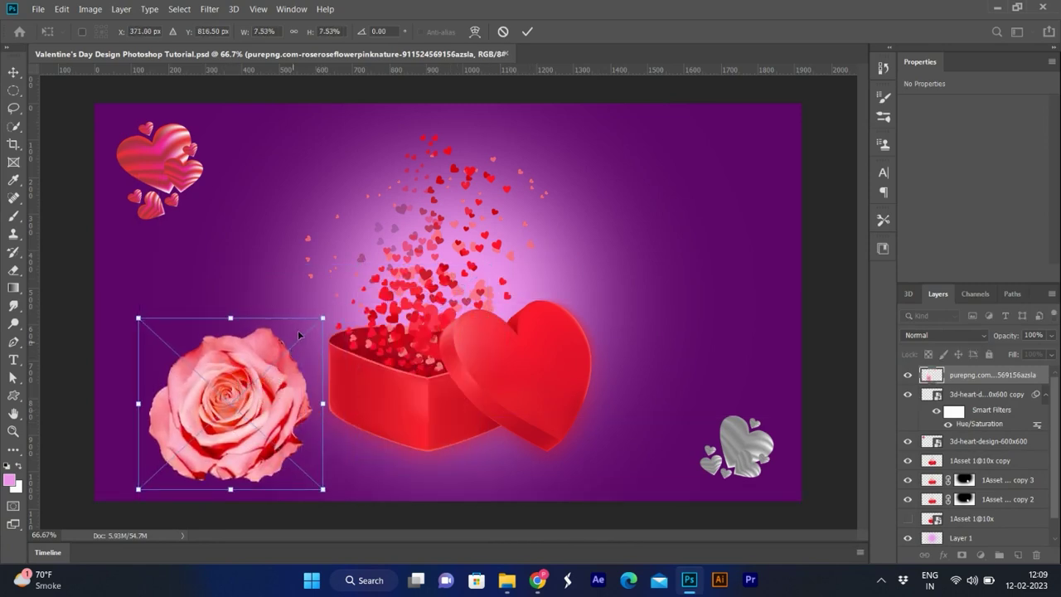
left_click_drag(304, 336, 241, 395)
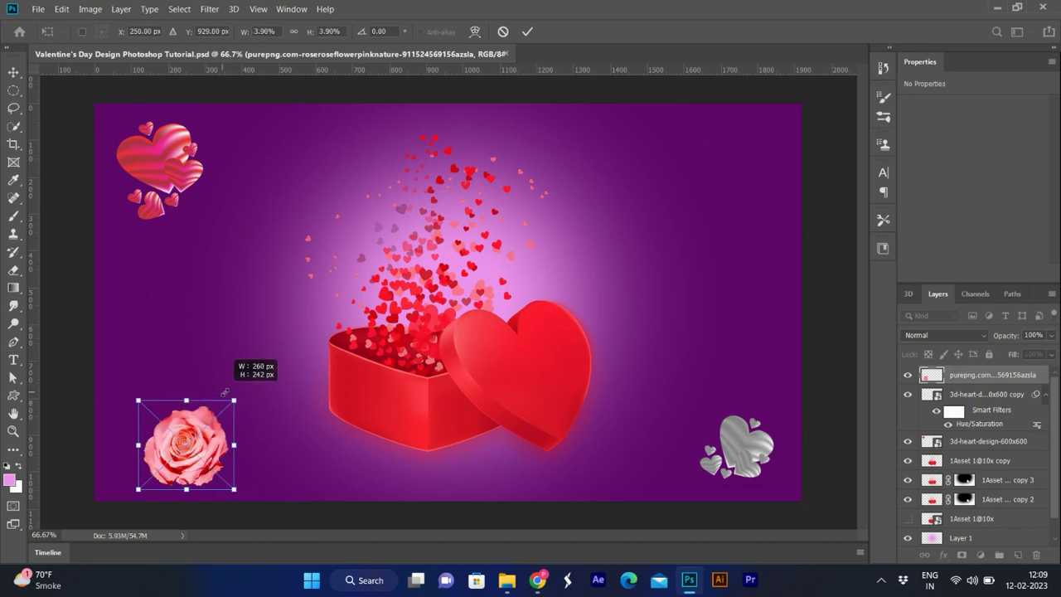
left_click_drag(208, 449, 179, 437)
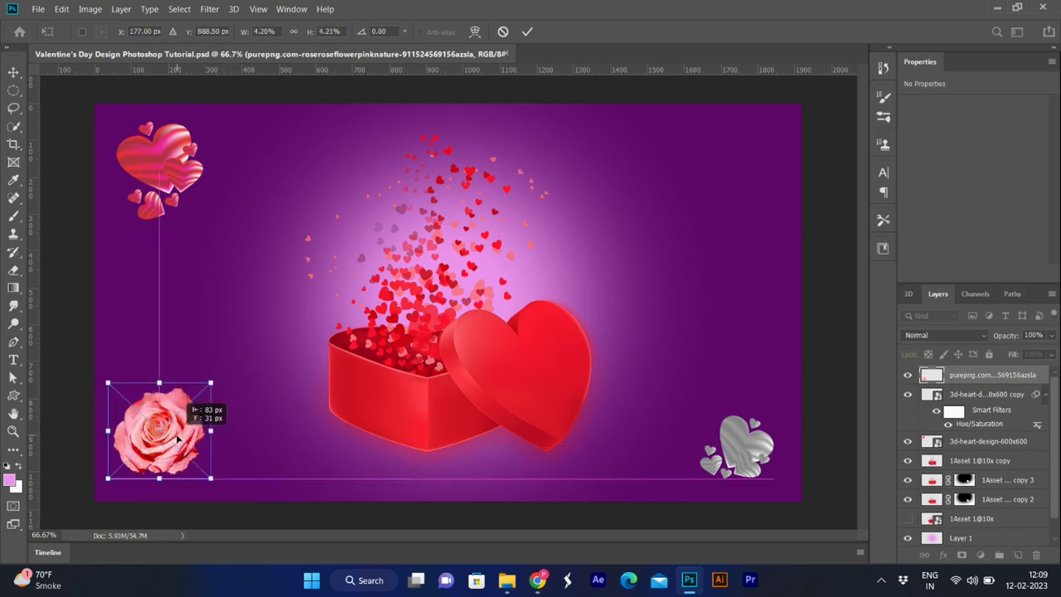
key("Return")
Enlarge the rose and set it in the bottom-left corner, partly off the canvas
left_click_drag(184, 436, 175, 452)
key("ctrl+t")
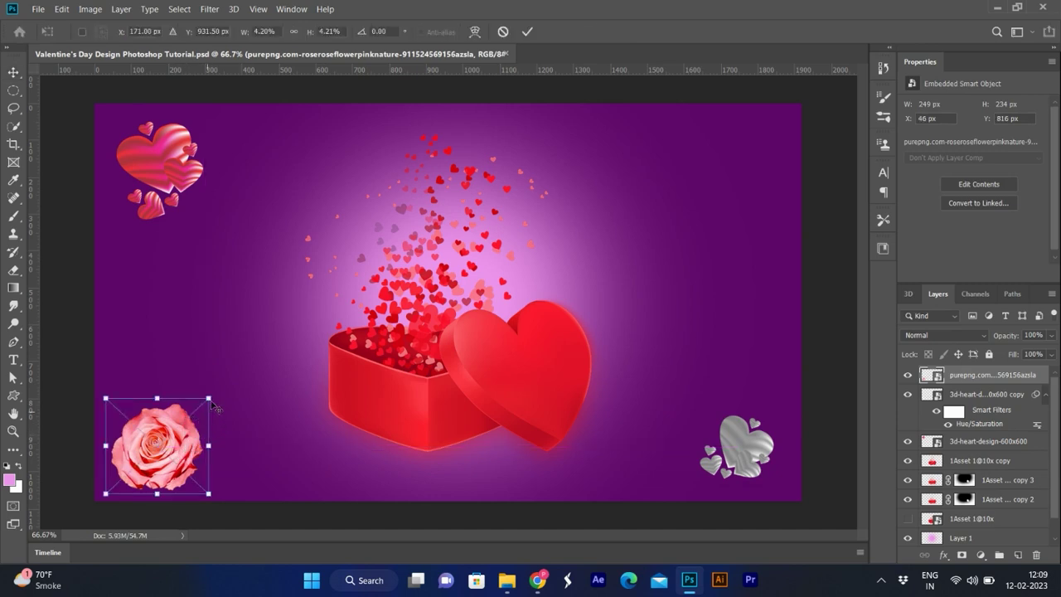
left_click_drag(209, 398, 286, 322)
left_click_drag(199, 440, 180, 480)
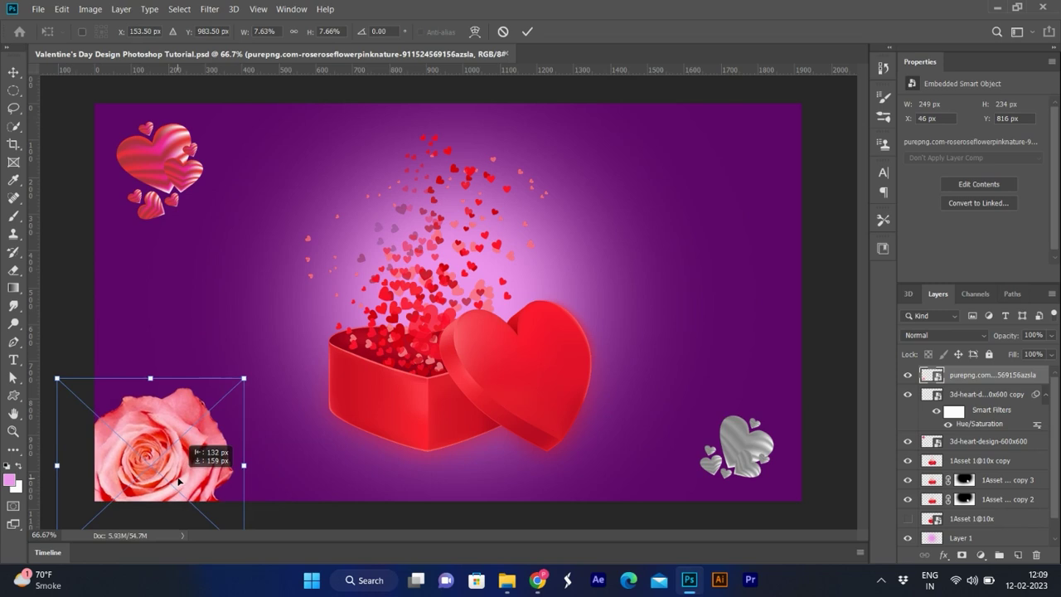
key("Return")
mouse_move(176, 459)
left_mouse_down()
mouse_move(197, 458)
mouse_move(187, 457)
left_mouse_up()
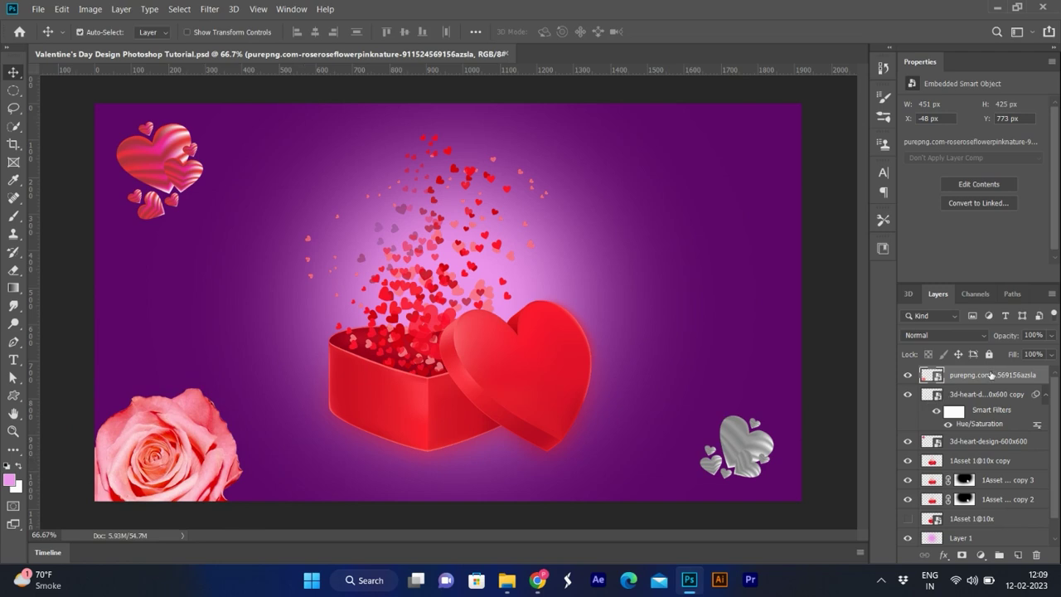
Set the rose's Hue/Saturation hue to -39 for a more magenta-pink tint
key("ctrl+m")
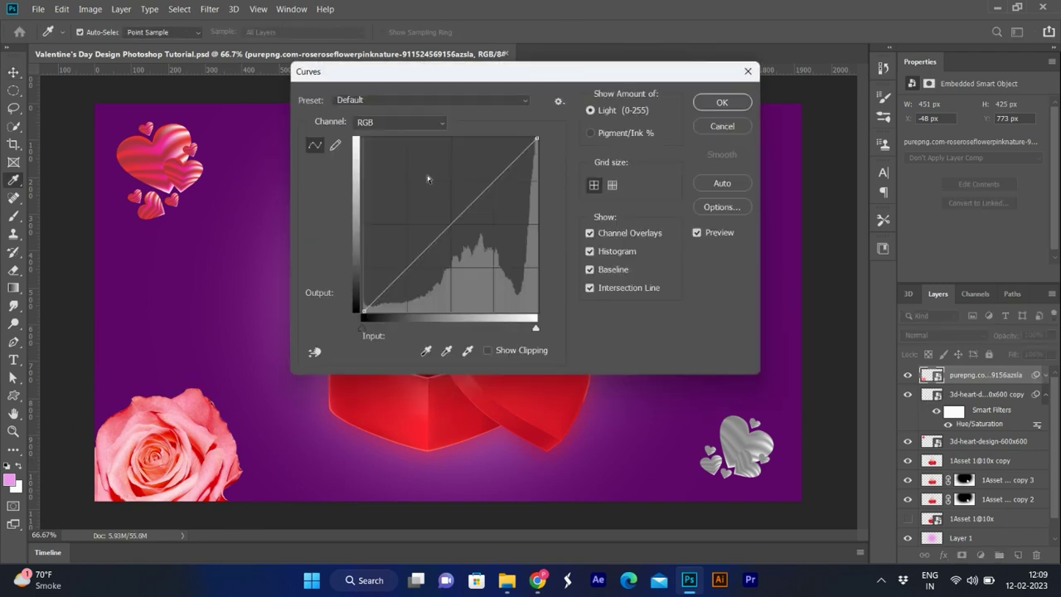
key("Escape")
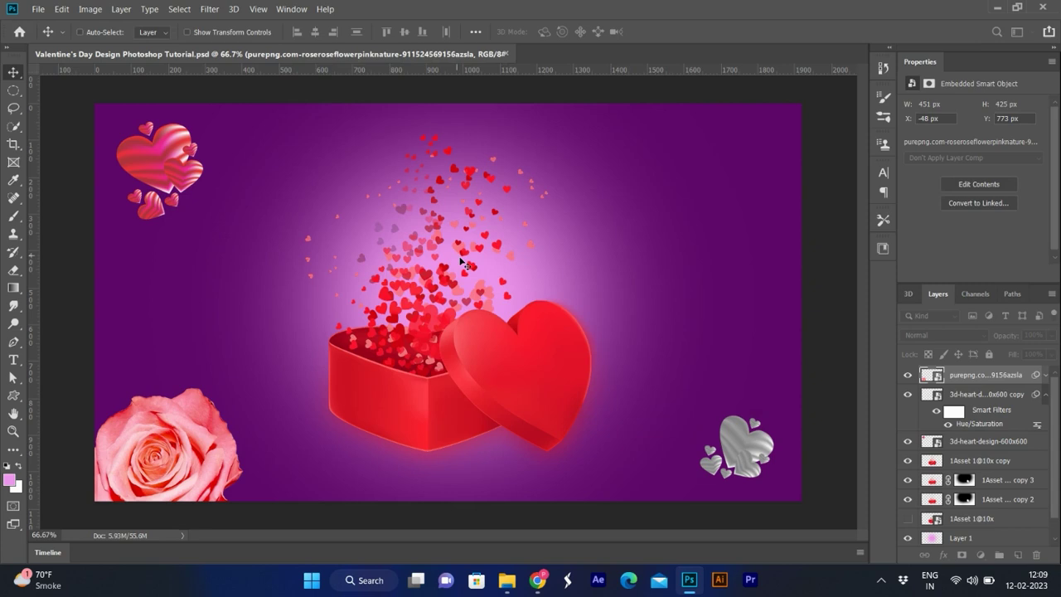
key("ctrl+u")
left_click_drag(492, 190, 466, 186)
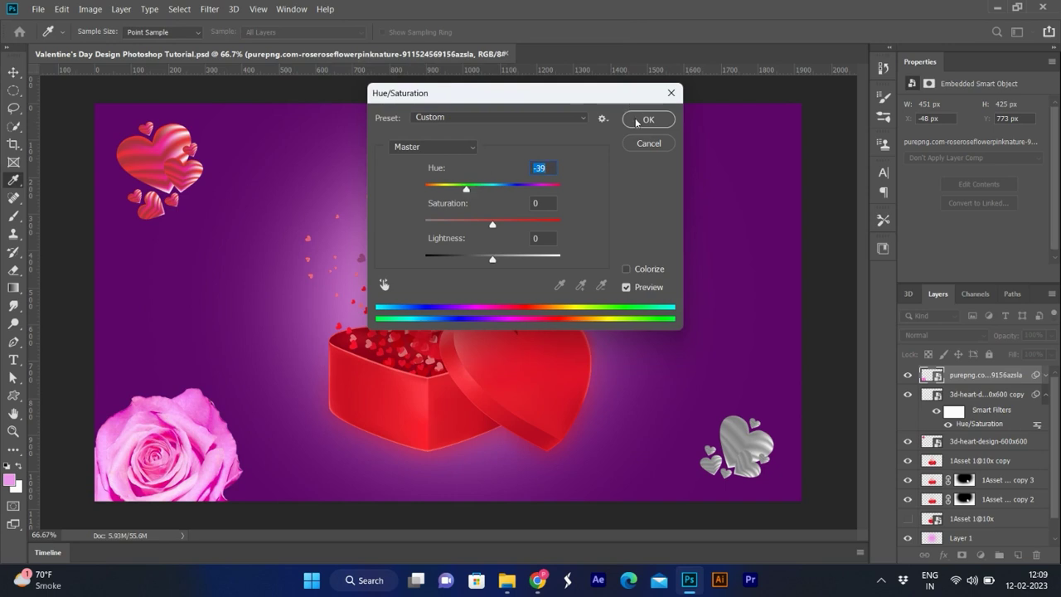
left_click(646, 119)
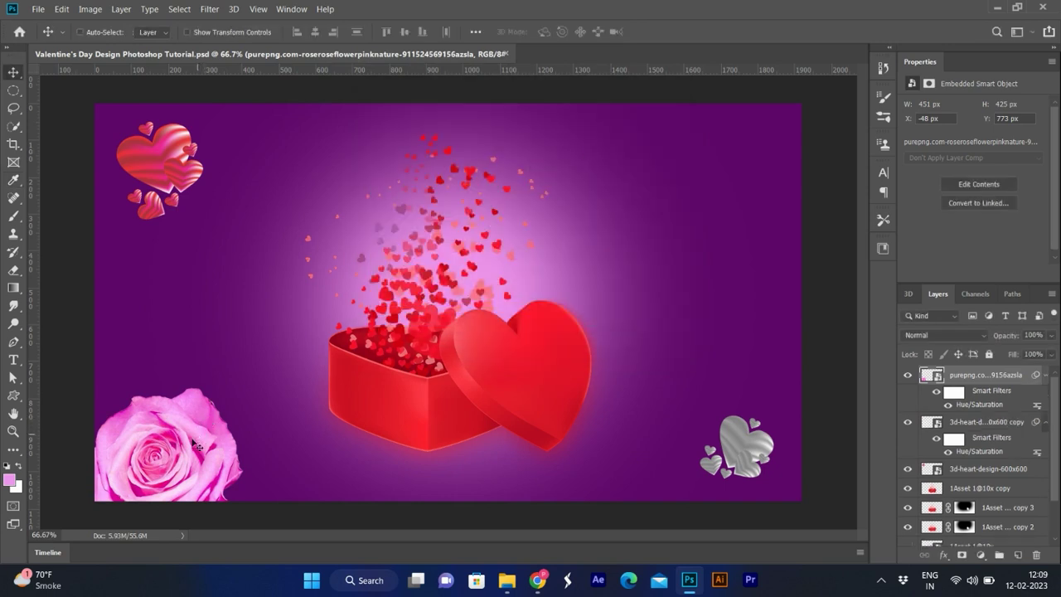
Copy the rose to the top-right area and flip the copy
left_click_drag(176, 466, 745, 193)
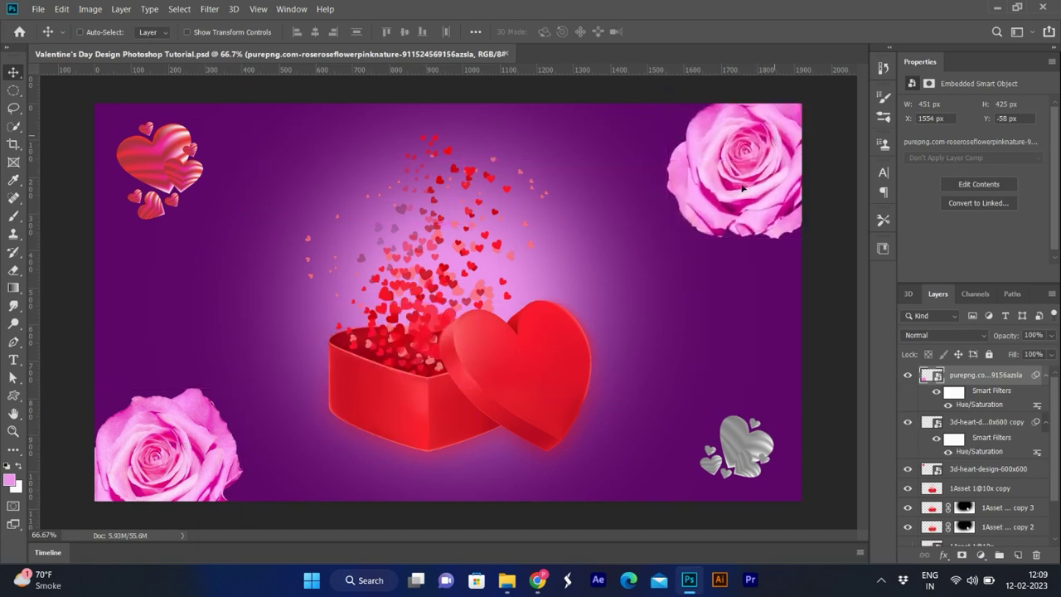
key("ctrl+t")
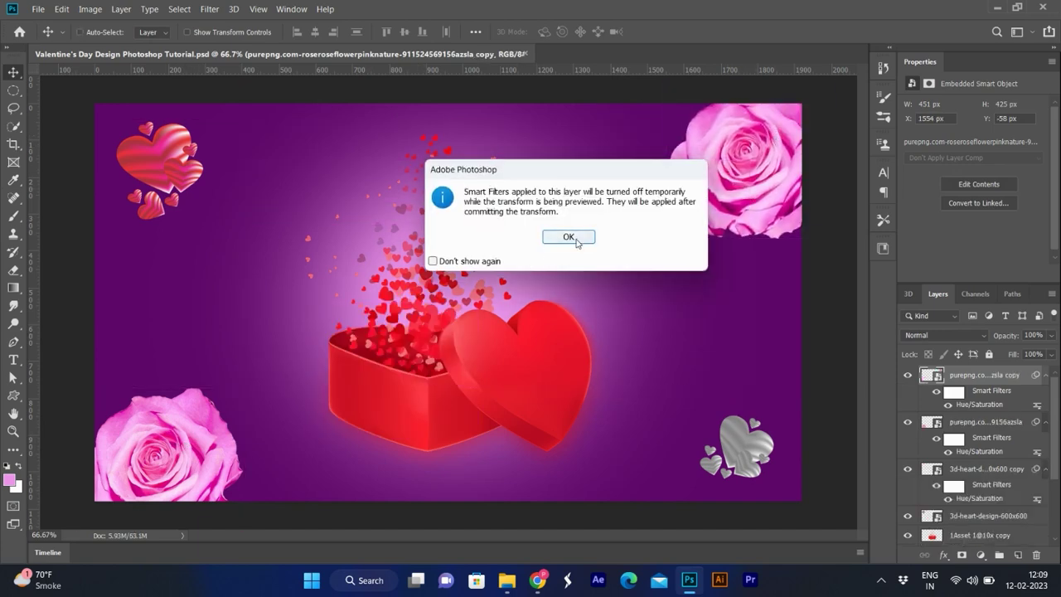
left_click(573, 238)
right_click(727, 155)
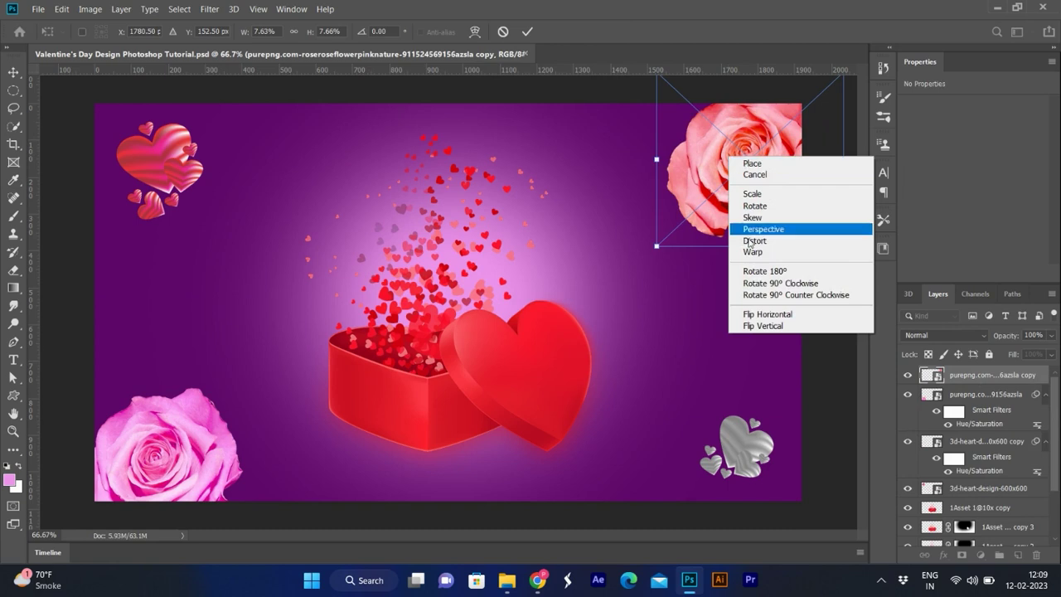
left_click(763, 326)
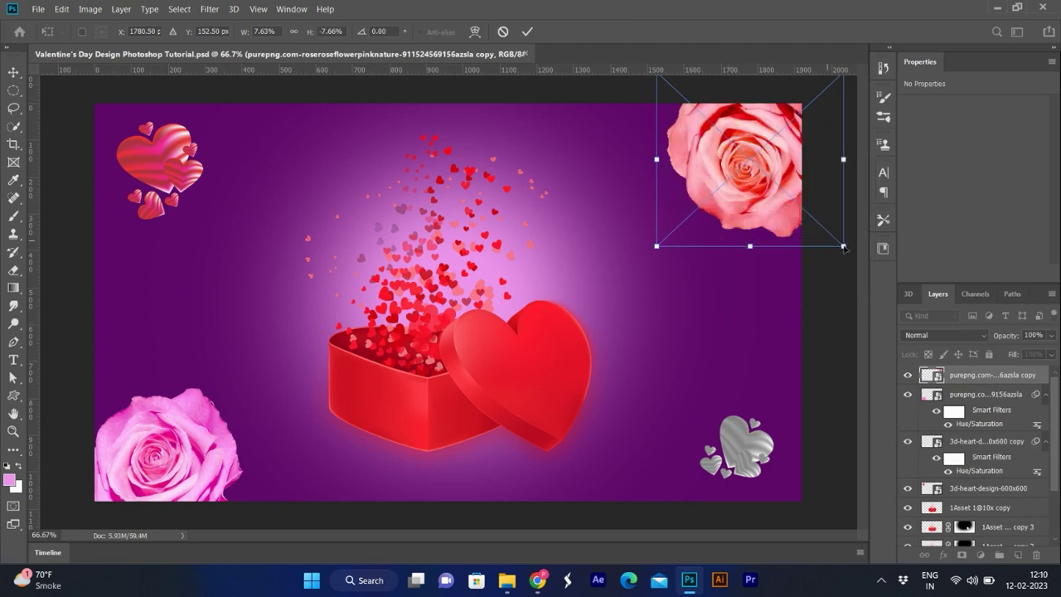
Shrink the flipped rose and tuck it into the top-right corner, partly cut off
scroll(795, 255, "down", 2)
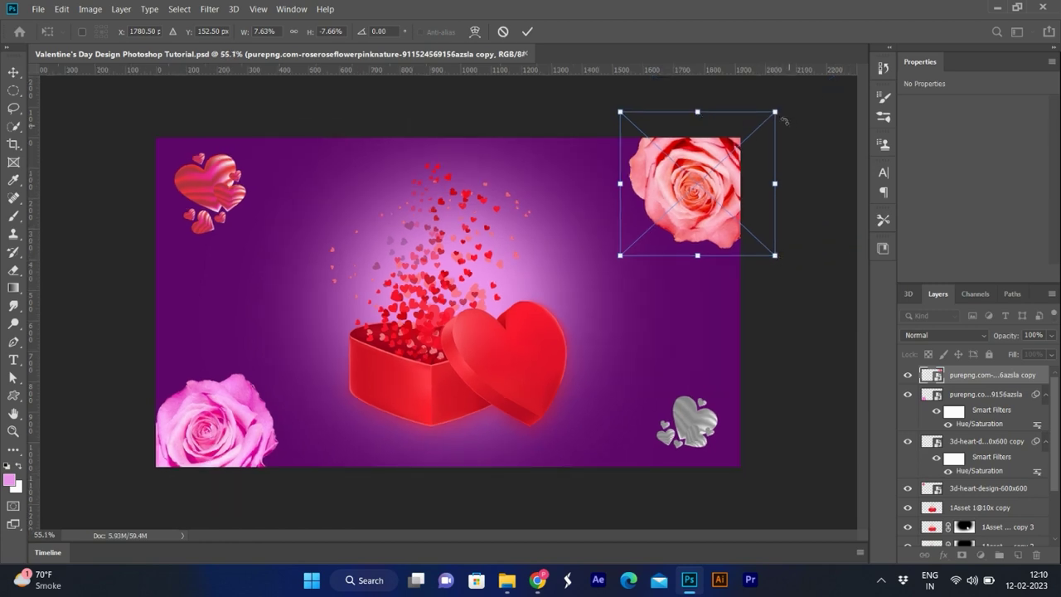
left_click_drag(784, 121, 739, 169)
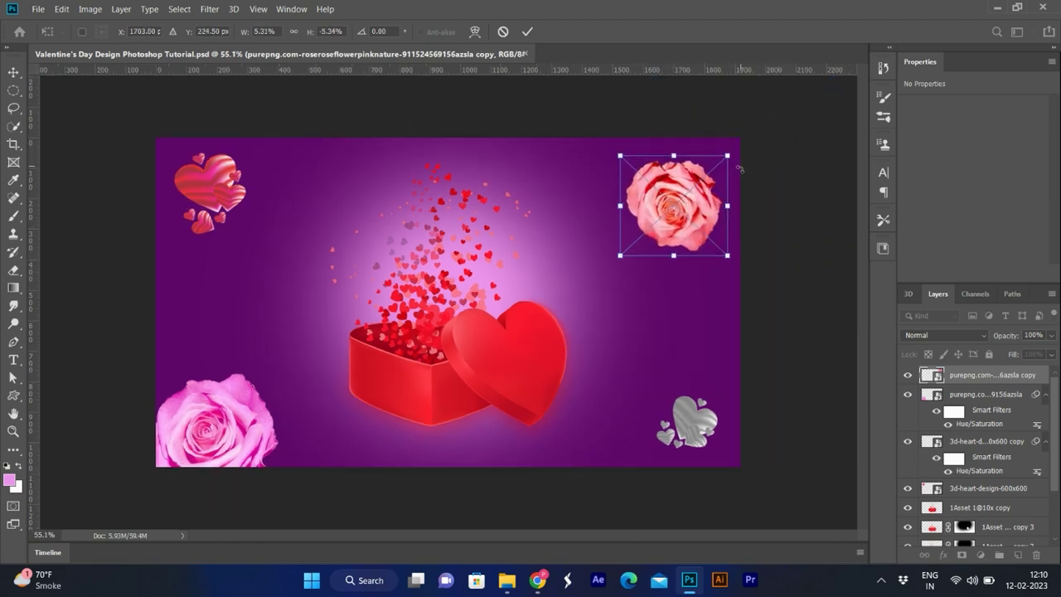
key("Return")
left_click_drag(703, 218, 709, 210)
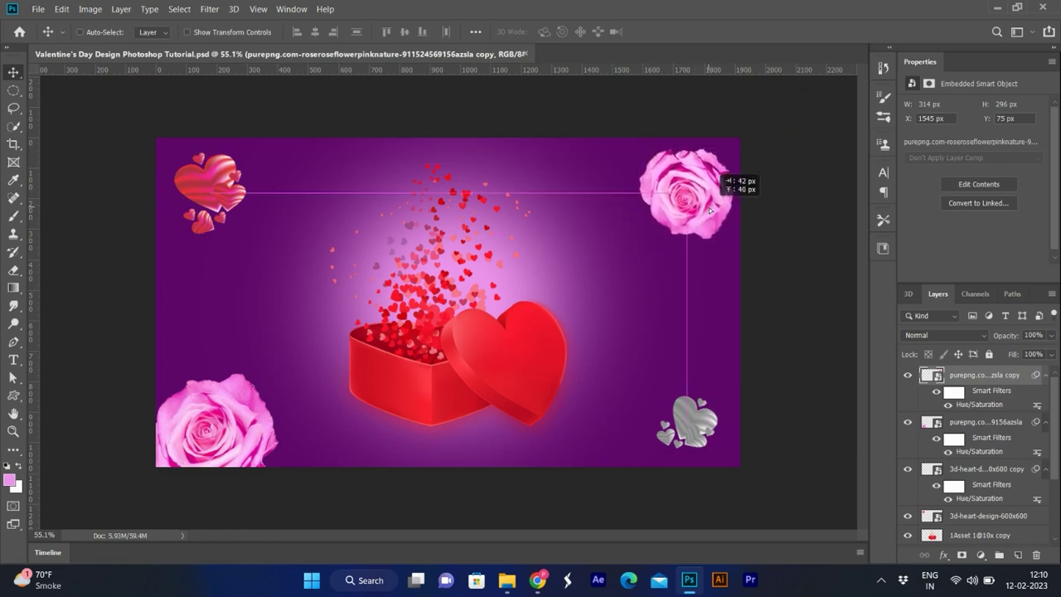
left_click_drag(709, 210, 732, 180)
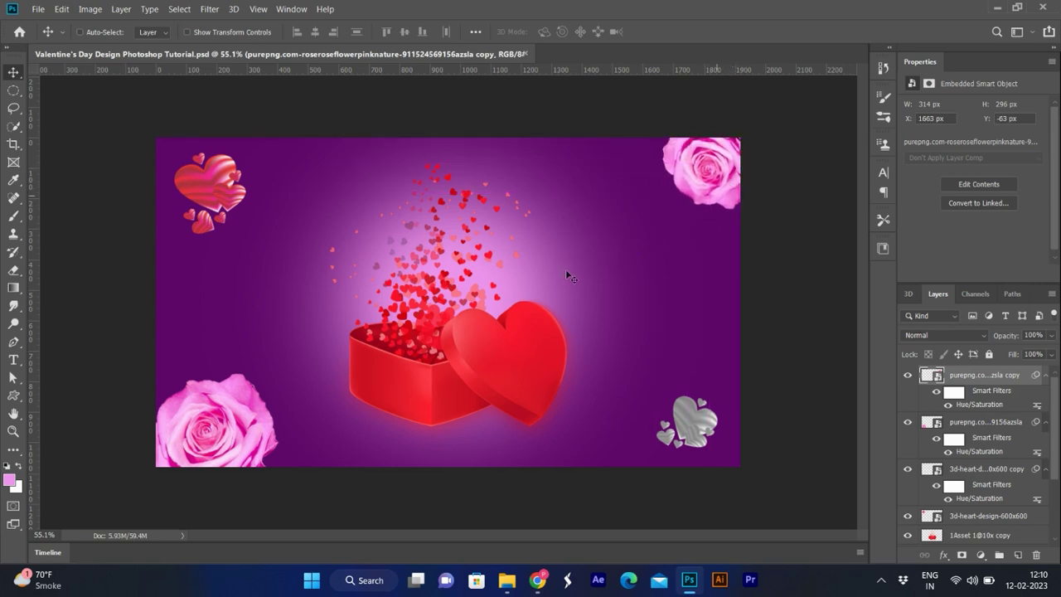
Enlarge the top-left heart cluster slightly
left_click(222, 177, "ctrl")
key("ctrl+t")
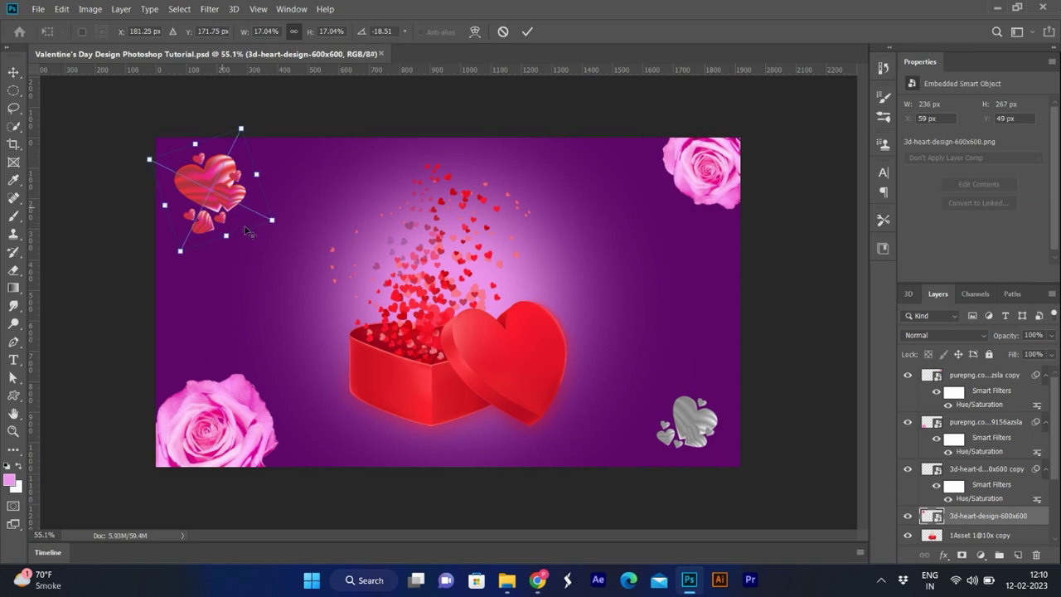
left_click_drag(277, 222, 289, 229)
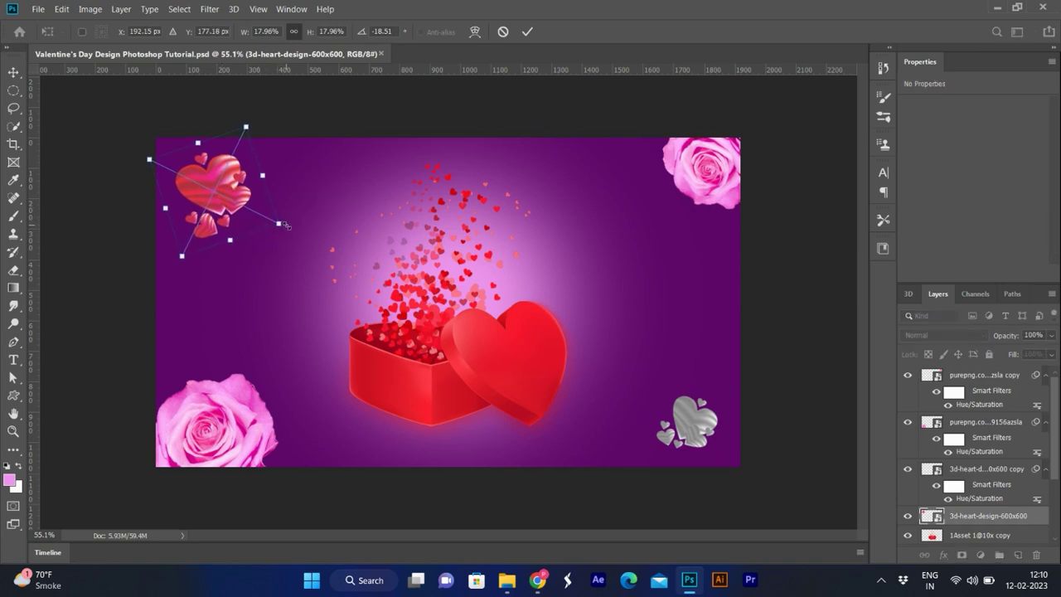
key("Return")
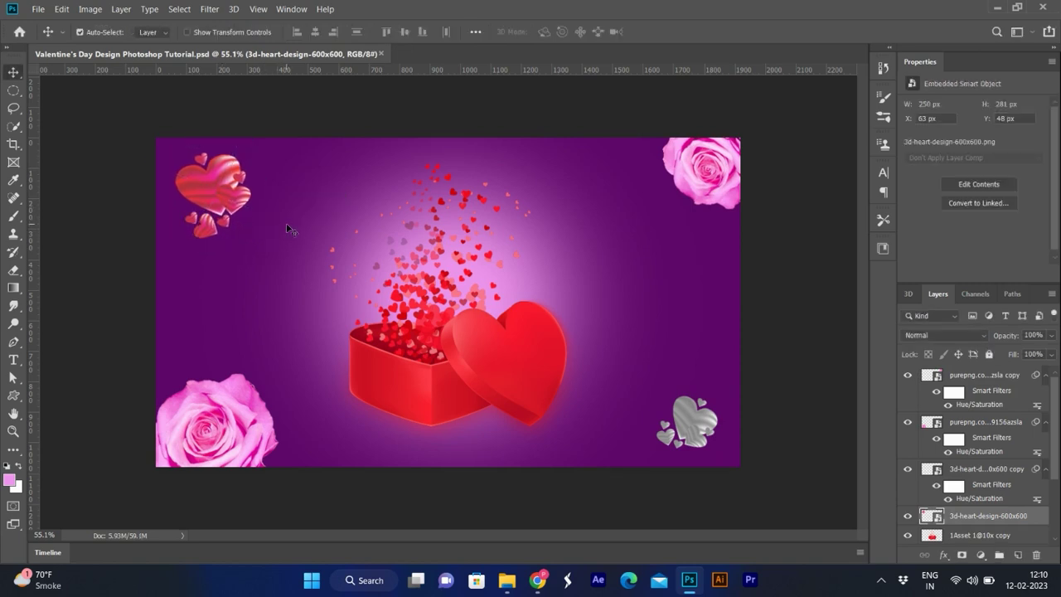
Tint the top-left hearts magenta-pink with hue -40 and nudge them toward the corner
key("ctrl+u")
left_click_drag(492, 186, 468, 190)
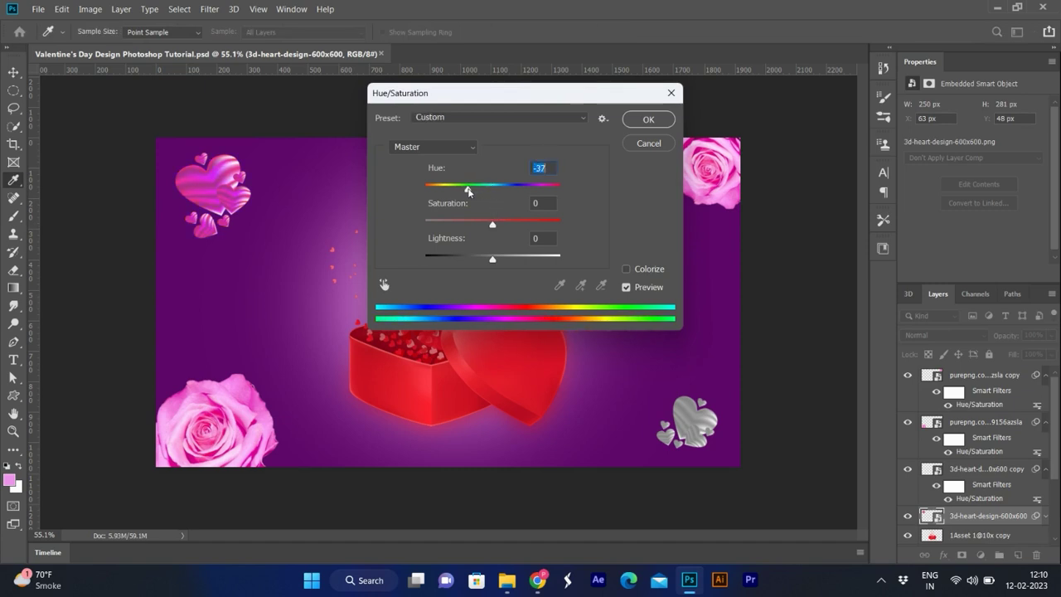
left_click_drag(466, 191, 465, 191)
left_click(638, 122)
key("v")
left_click_drag(217, 193, 217, 190)
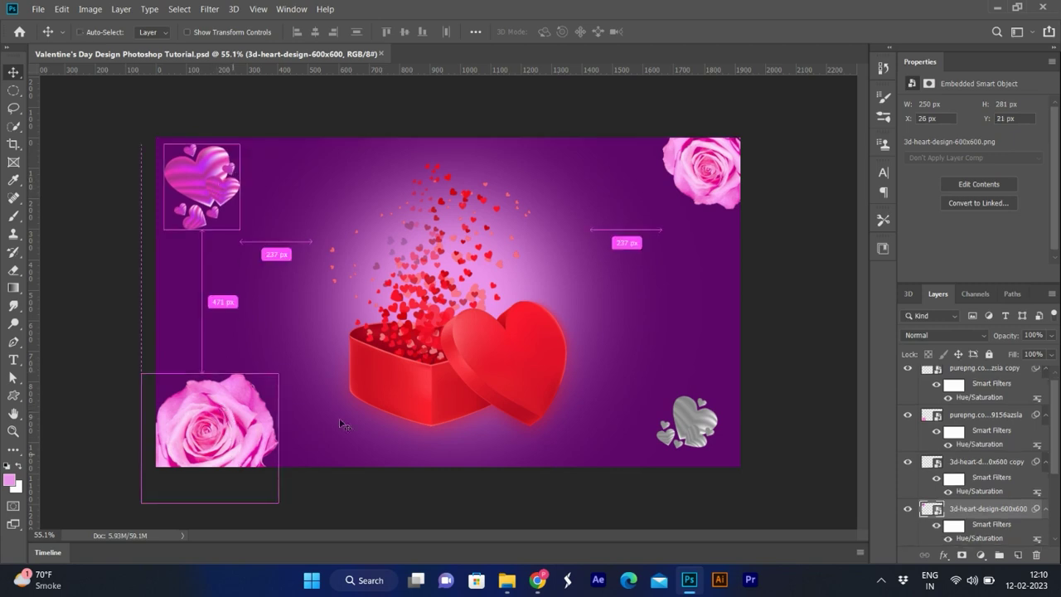
Group the three gift box layers into Group 1
left_click(489, 346, "ctrl")
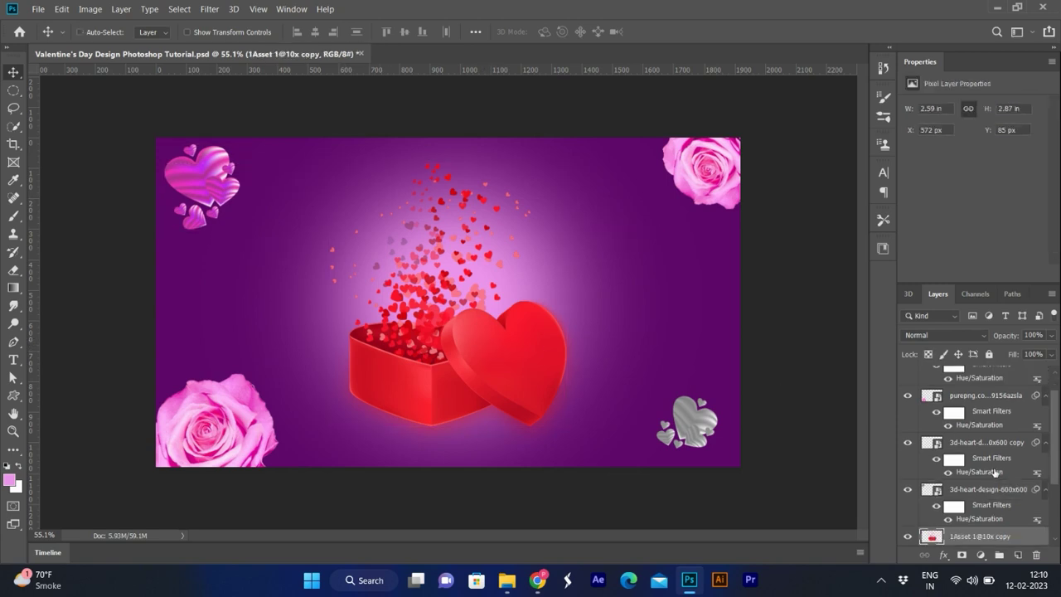
scroll(988, 522, "down", 2)
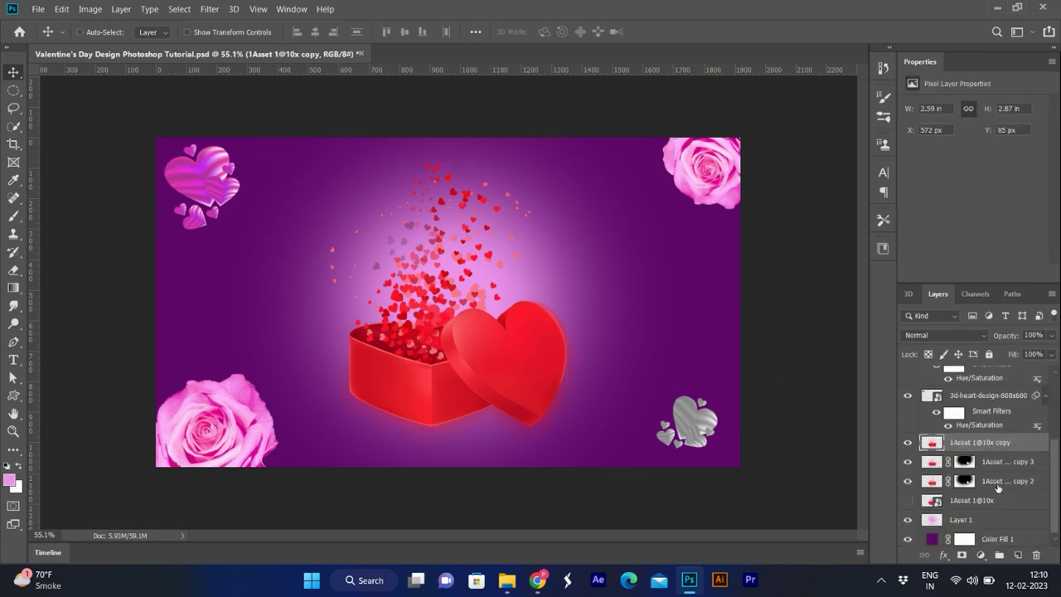
left_click(998, 483, "shift")
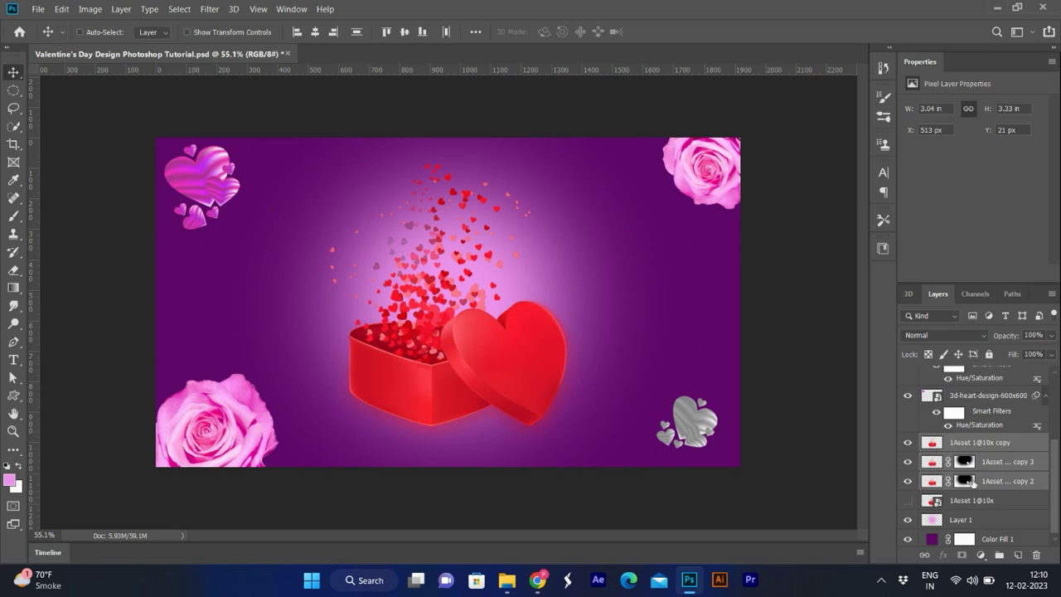
key("ctrl+g")
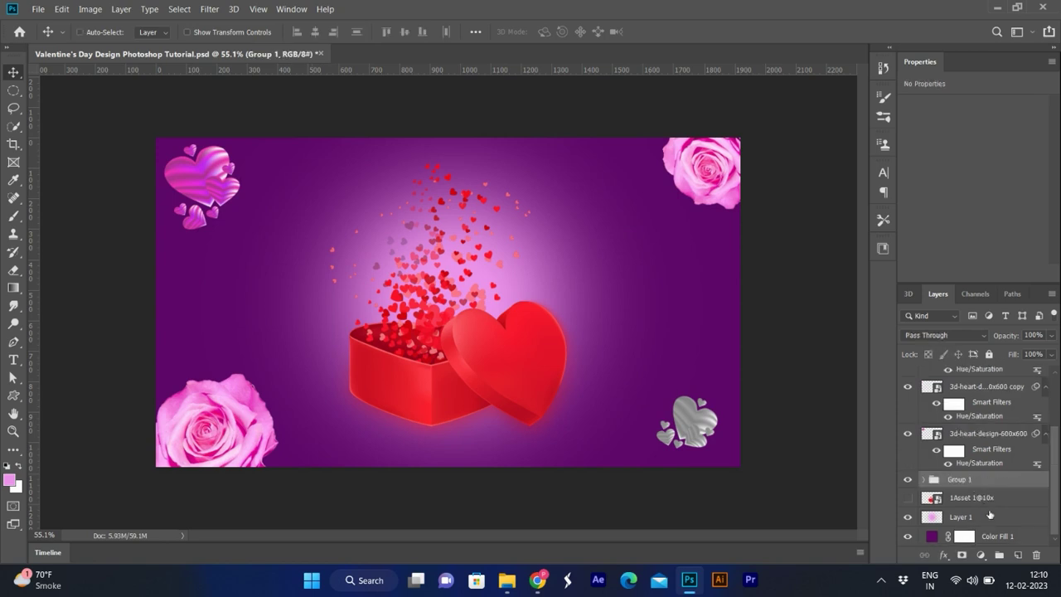
Move the gift box about 283 px right and scale it to roughly 90%
left_click(962, 516)
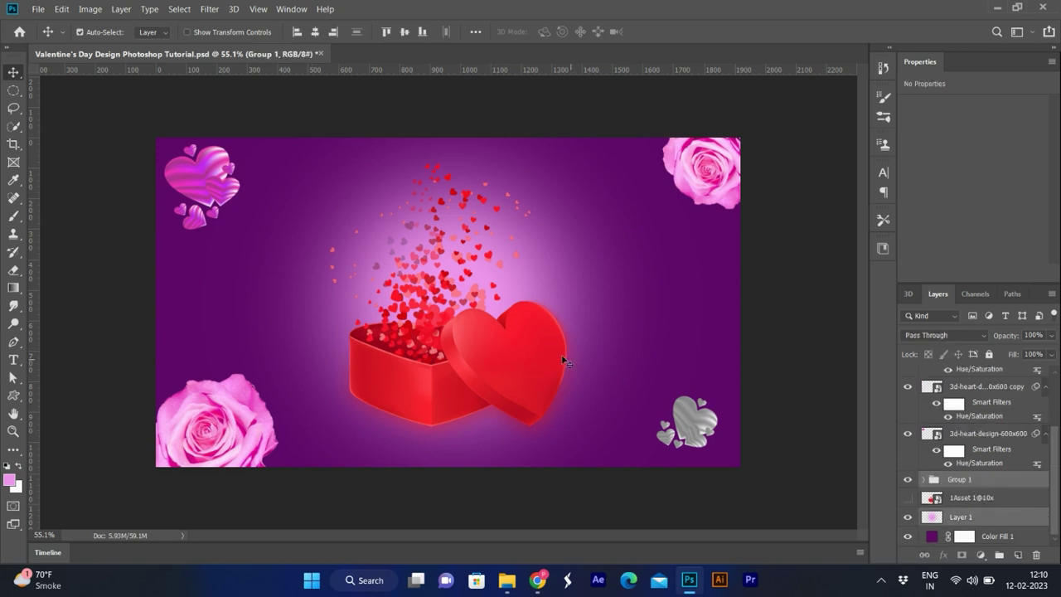
left_click_drag(555, 359, 630, 356)
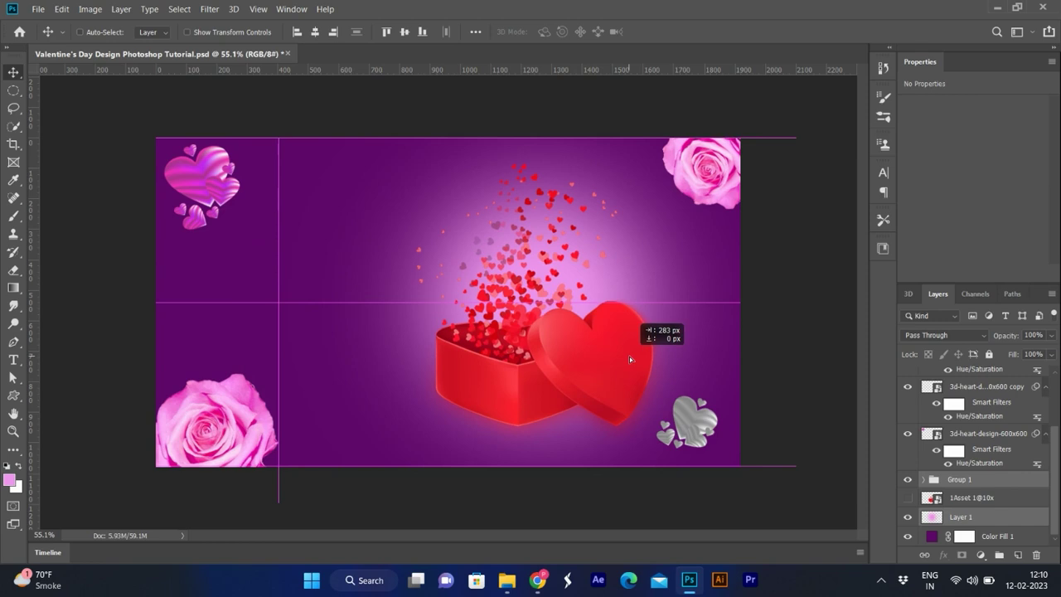
key("ctrl+t")
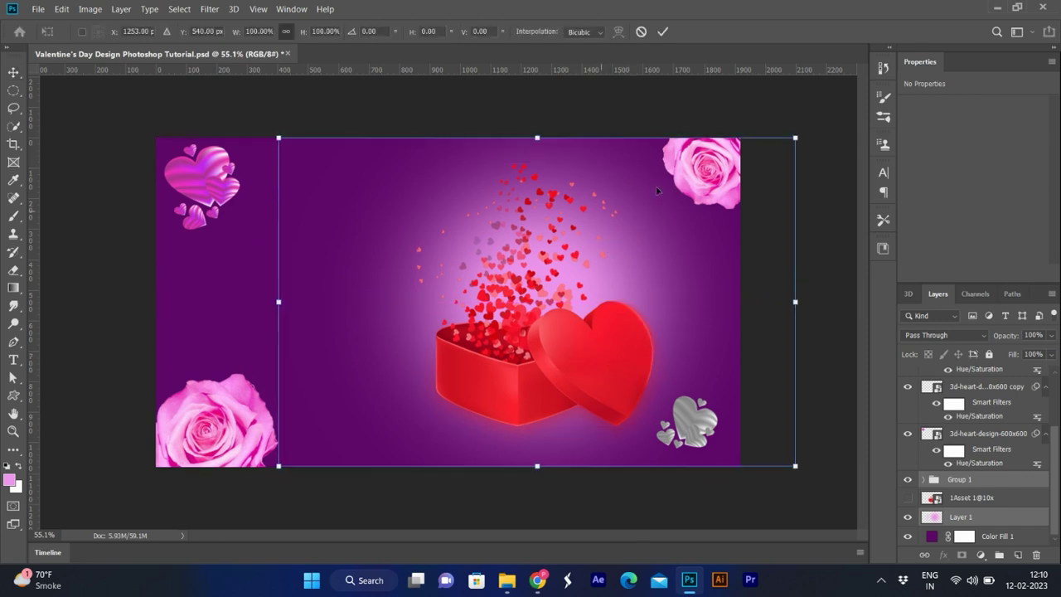
left_click_drag(795, 138, 769, 154)
key("Return")
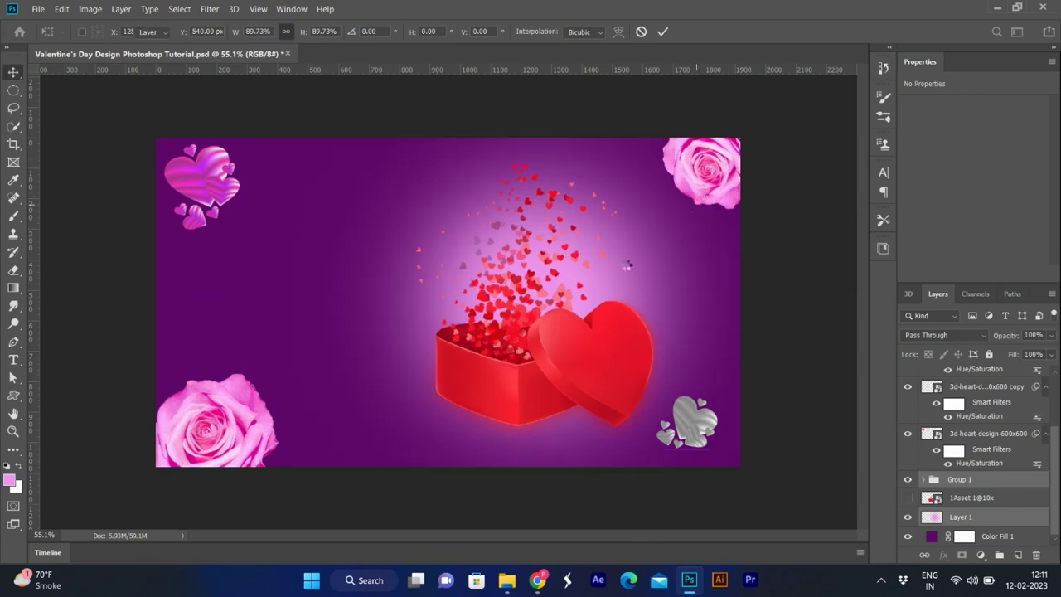
left_click(933, 516)
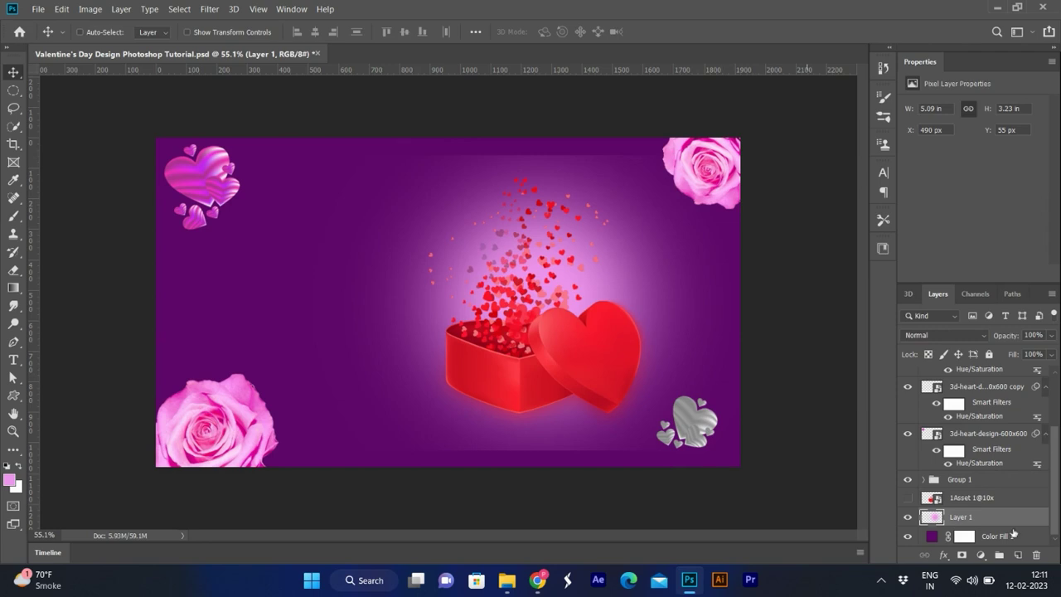
Add a layer mask to Layer 1, adjust the brush size, and invert the mask
left_click(962, 554)
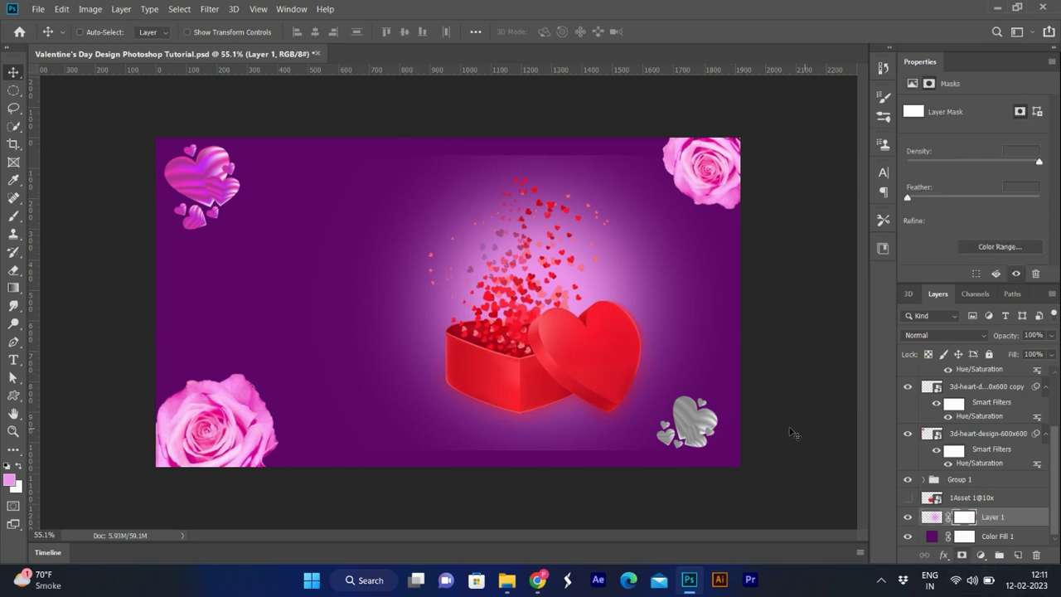
left_click(15, 217)
key("bracketleft")
key("bracketleft")
key("bracketleft")
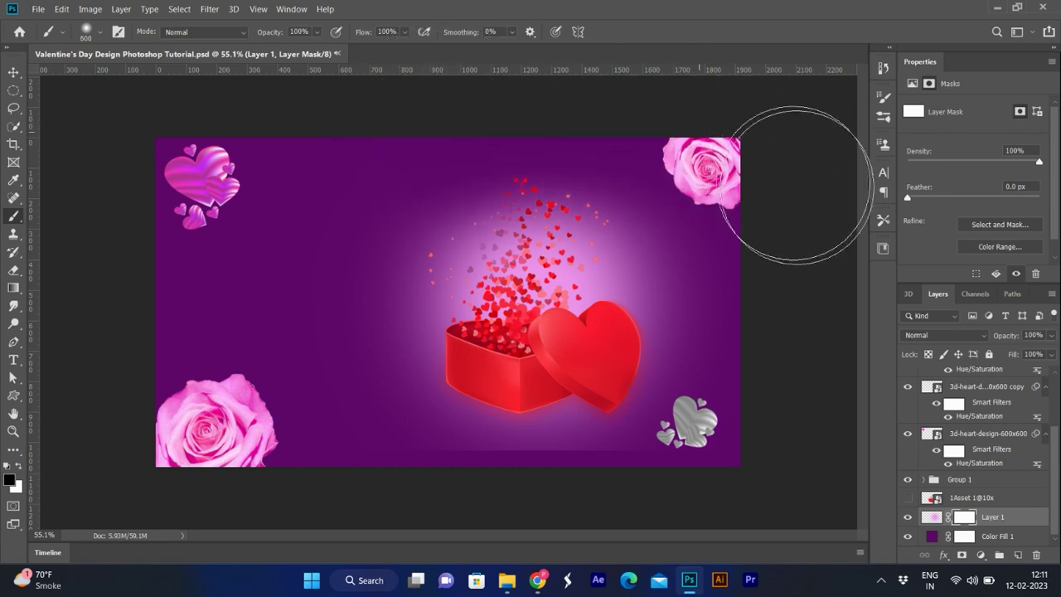
key("bracketright")
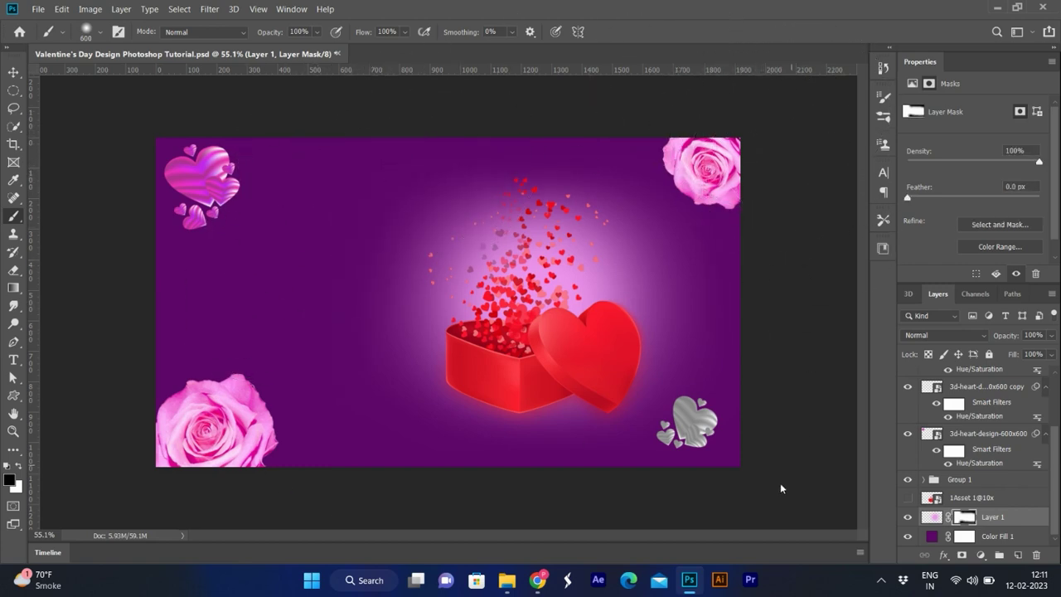
key("ctrl+i")
key("v")
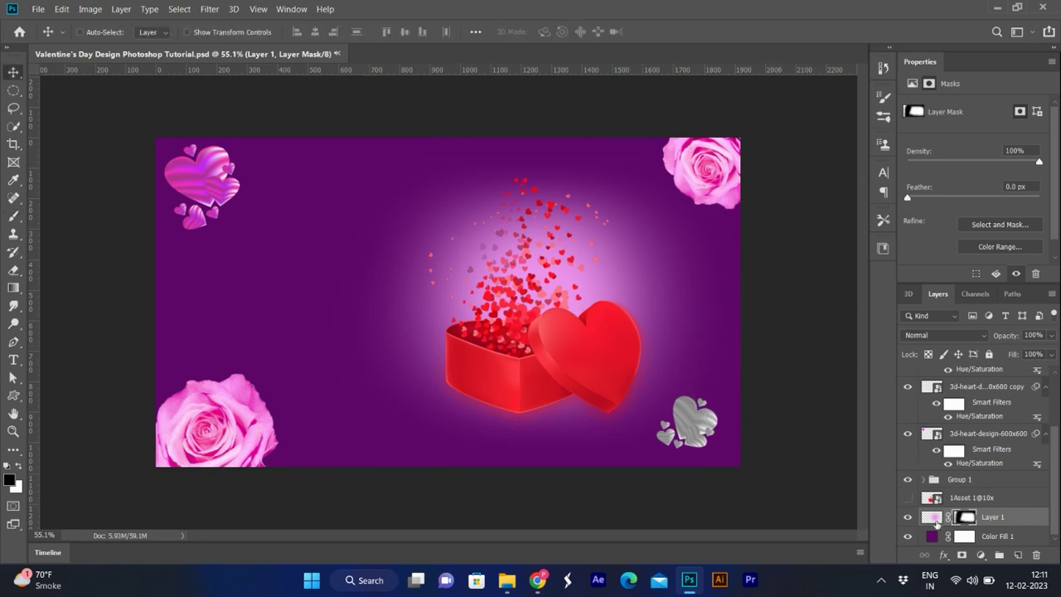
Raise the glow layer's opacity and enlarge Layer 1 to about 129%
left_click(932, 517)
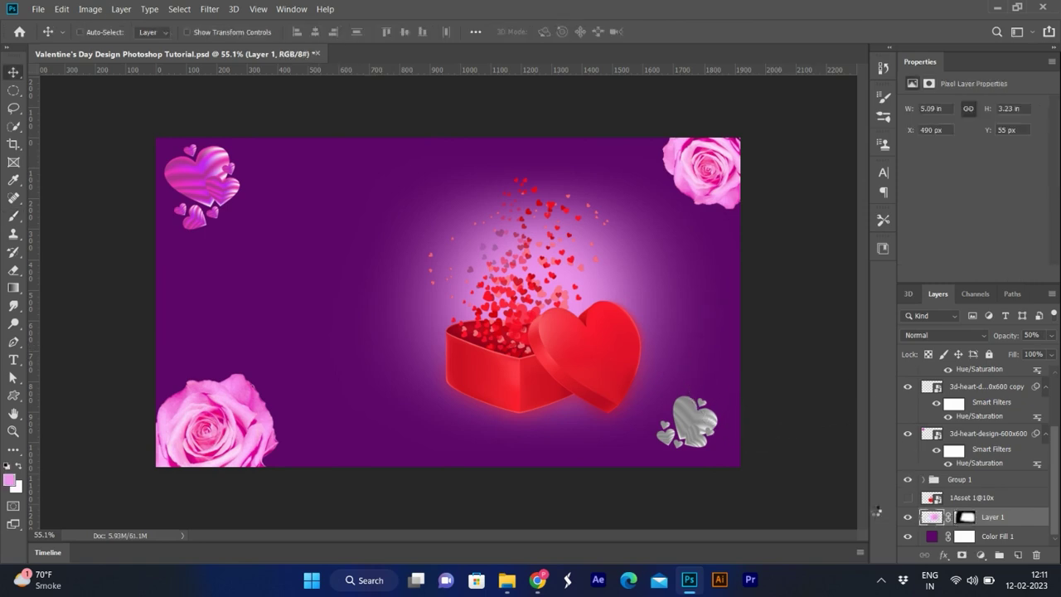
key("6")
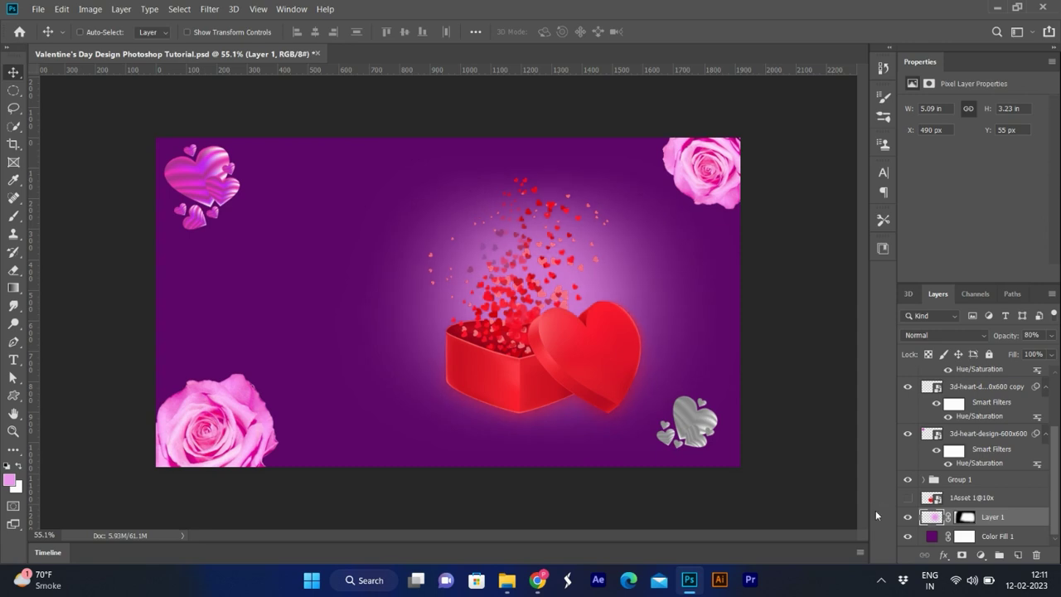
key("ctrl+t")
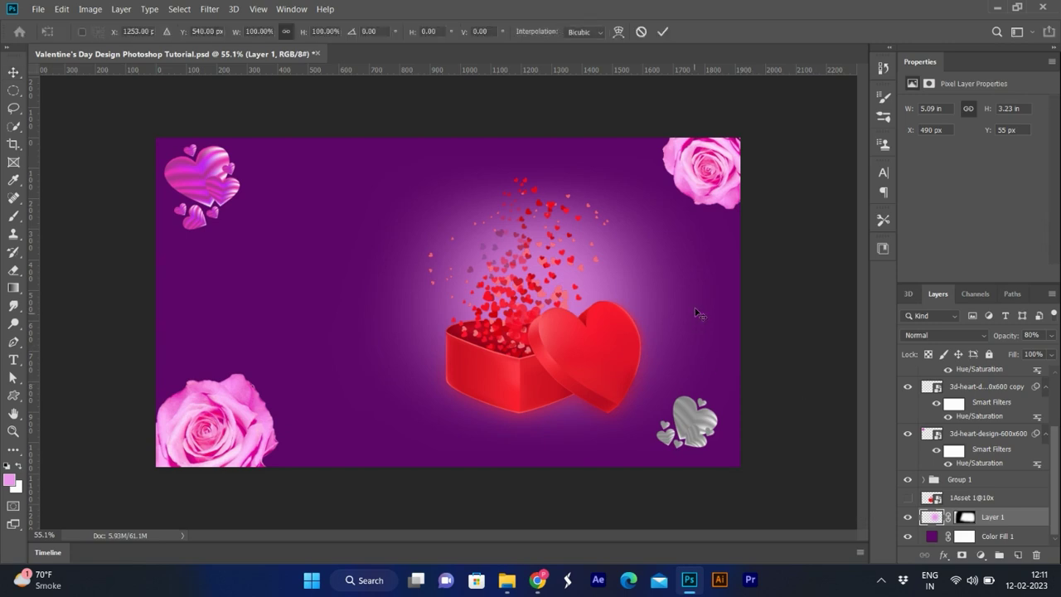
left_click_drag(776, 157, 828, 97)
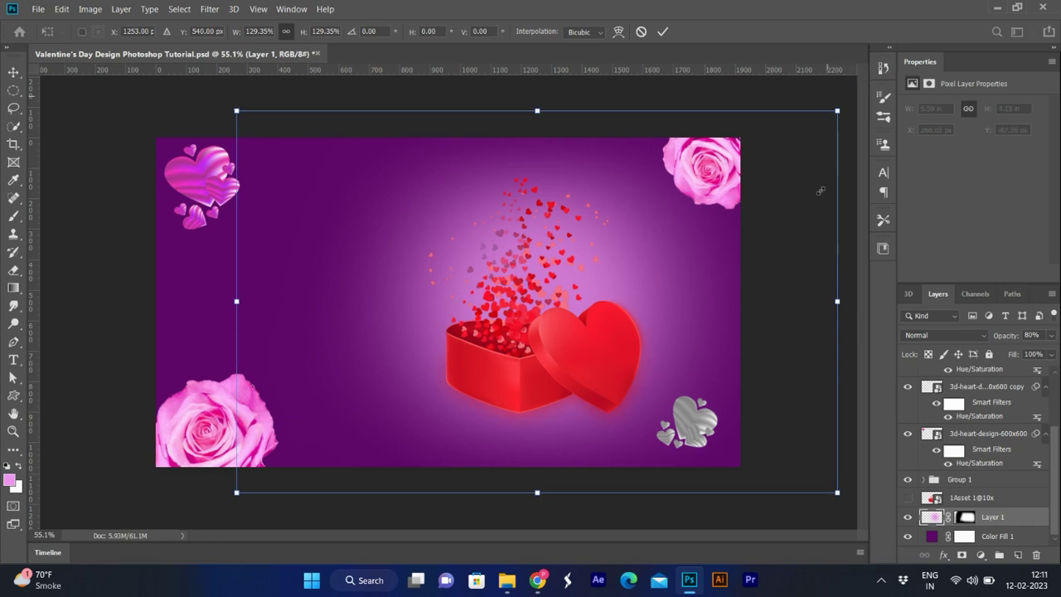
key("Return")
left_click(594, 352, "ctrl")
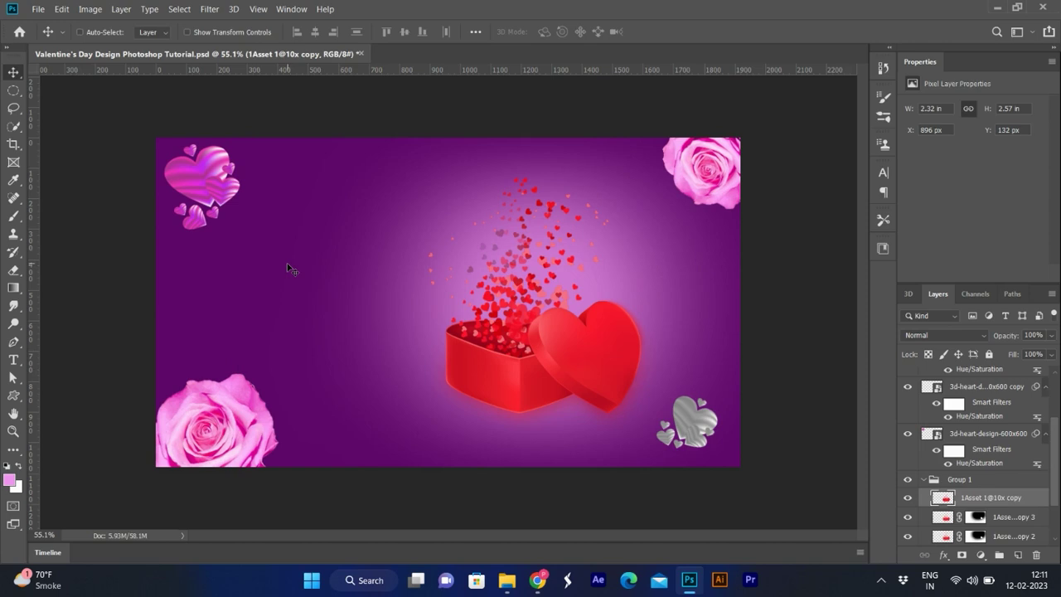
Add a centred paragraph text box reading 'HAPPY VALENTINE'S DAY' left of the gift box
key("t")
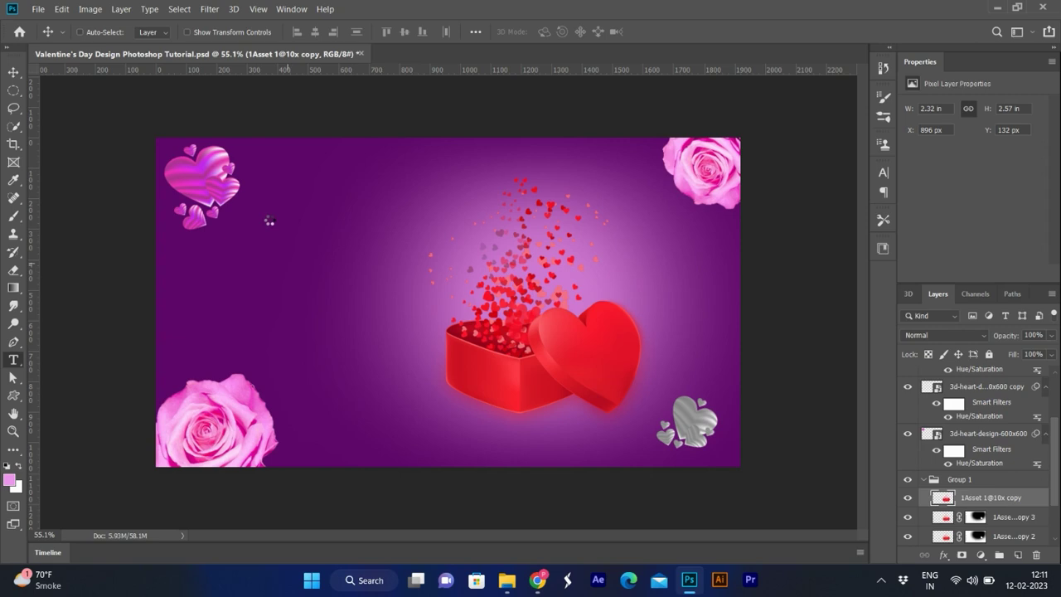
left_click_drag(274, 221, 420, 393)
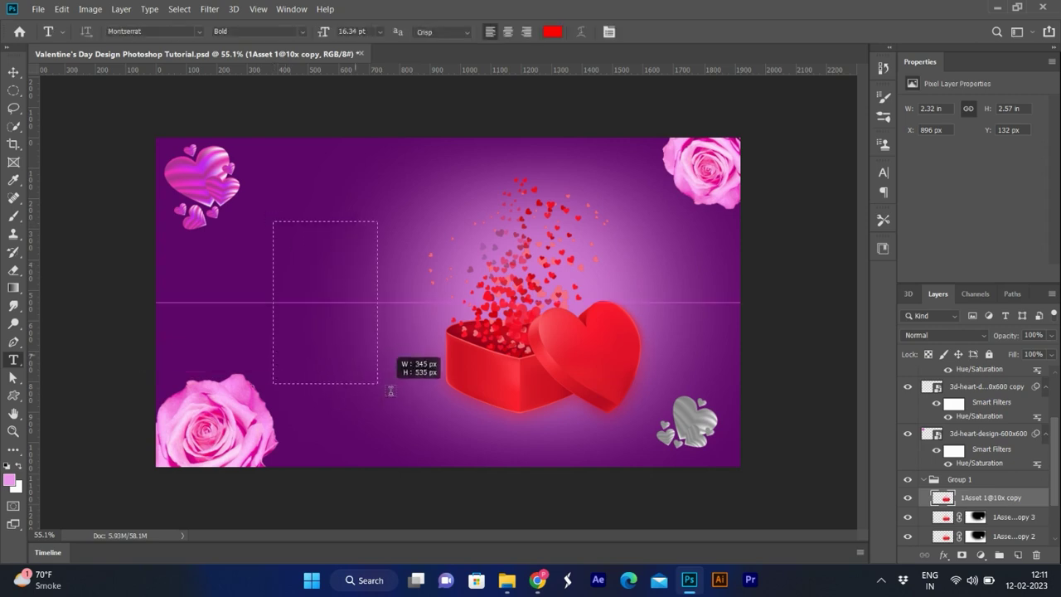
key("Escape")
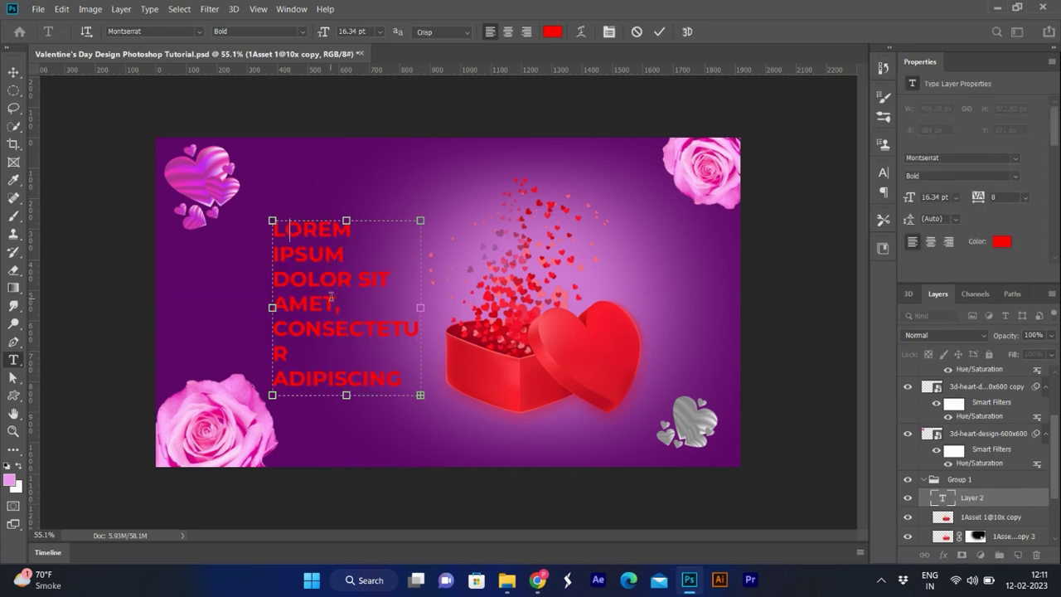
type("HAPPY ")
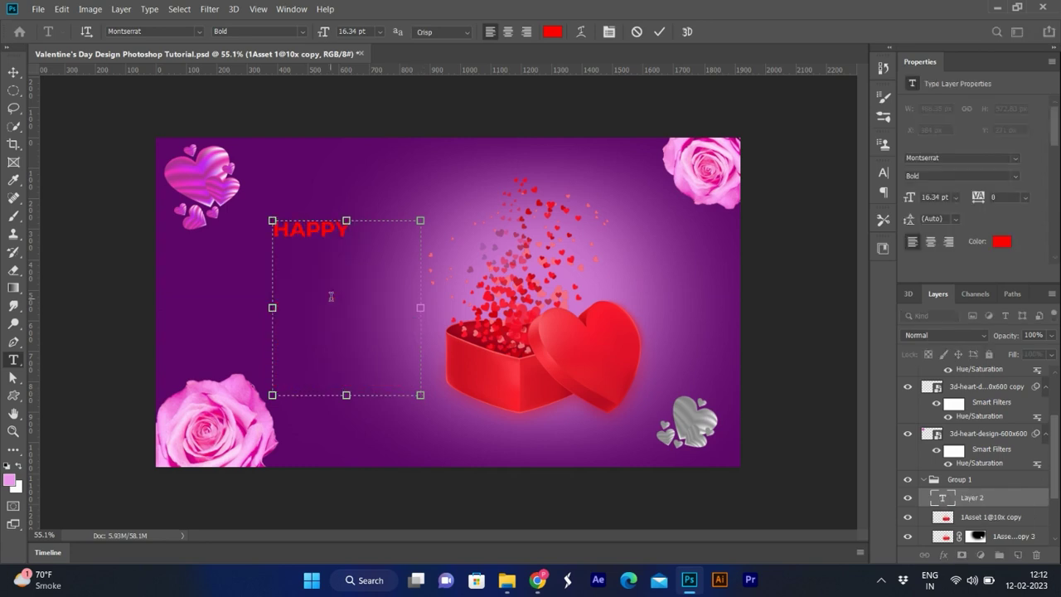
type("VALENTINE'S ")
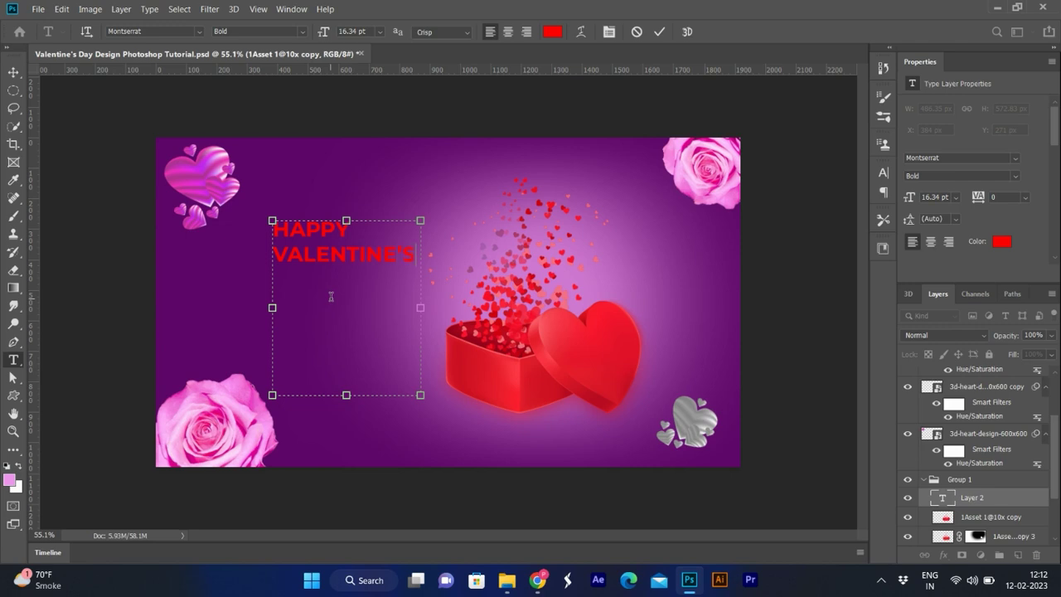
type("DAY")
key("ctrl+a")
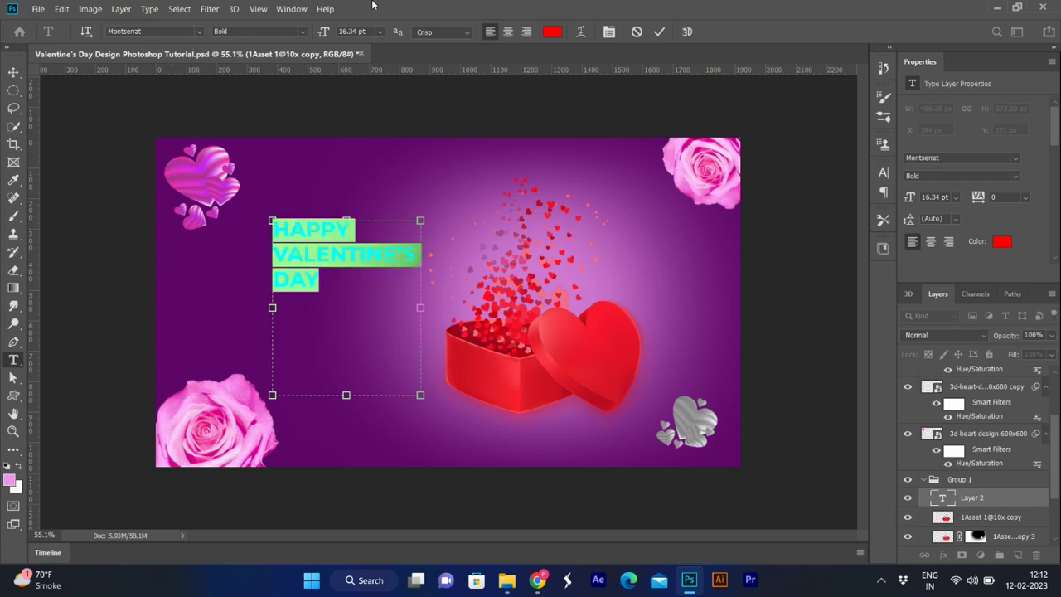
left_click(508, 32)
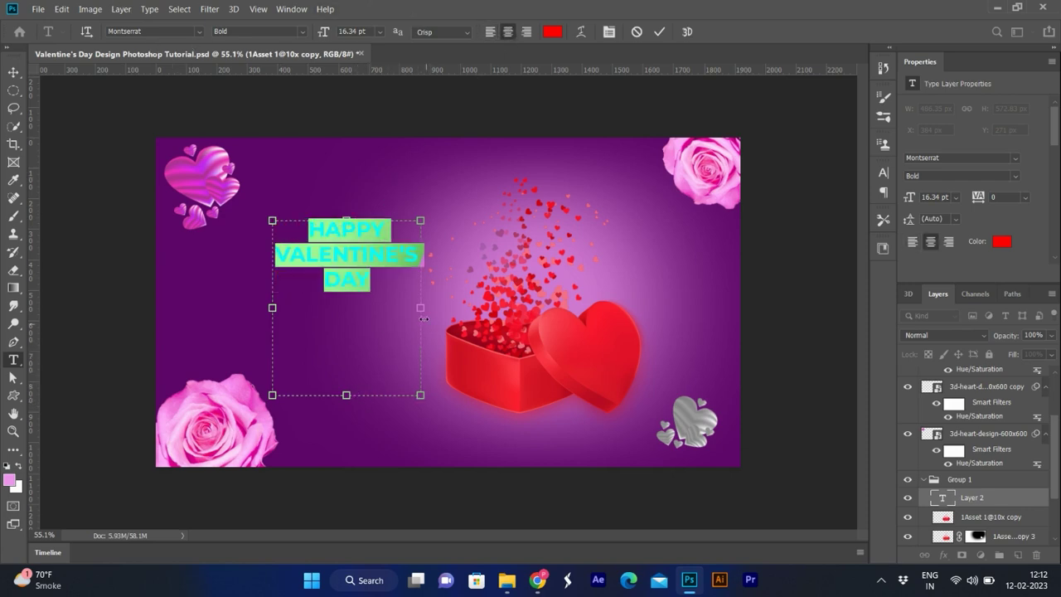
left_click_drag(423, 317, 449, 308)
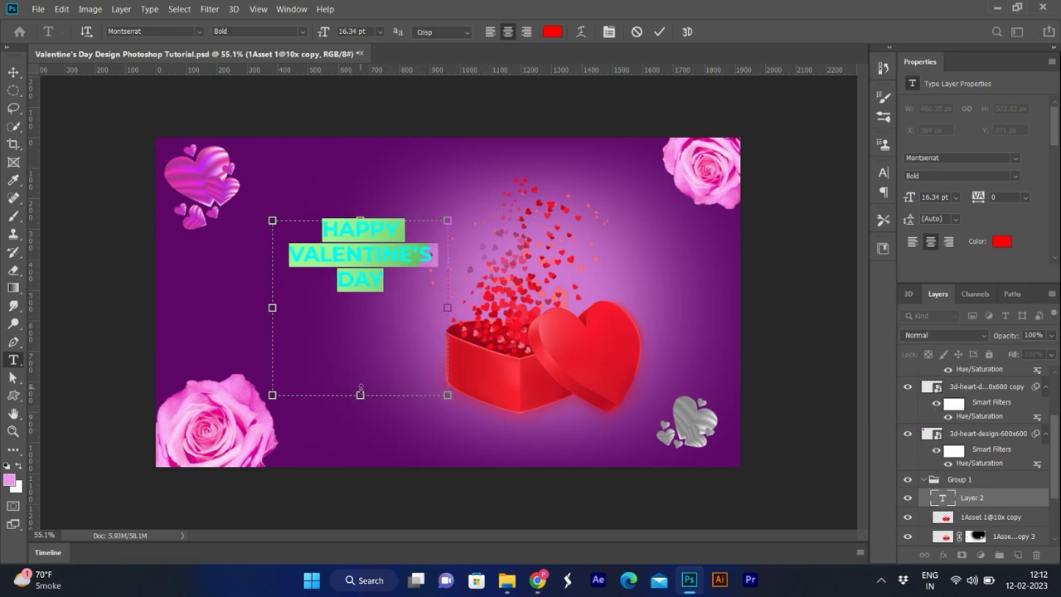
left_click_drag(359, 394, 360, 324)
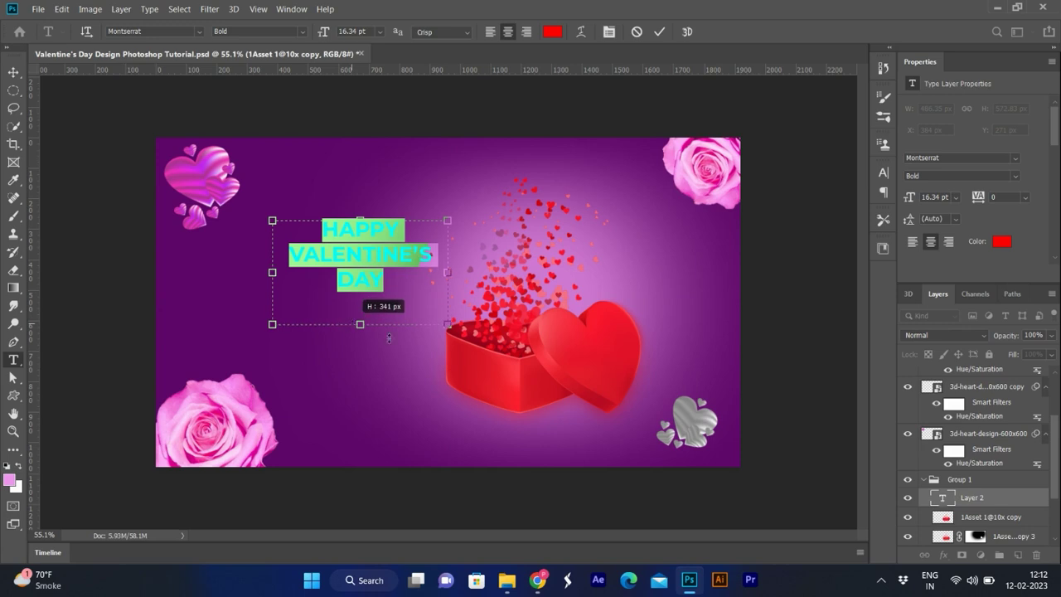
left_click(978, 499)
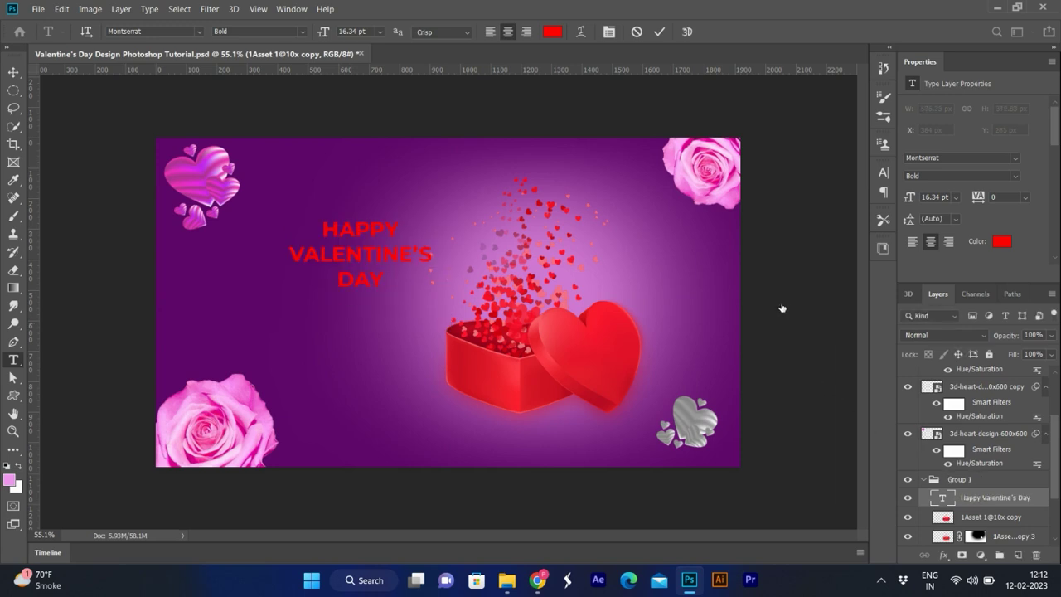
Set the headline in Desyrel and colour it light pink fea8f6 sampled from the roses
left_click(883, 173)
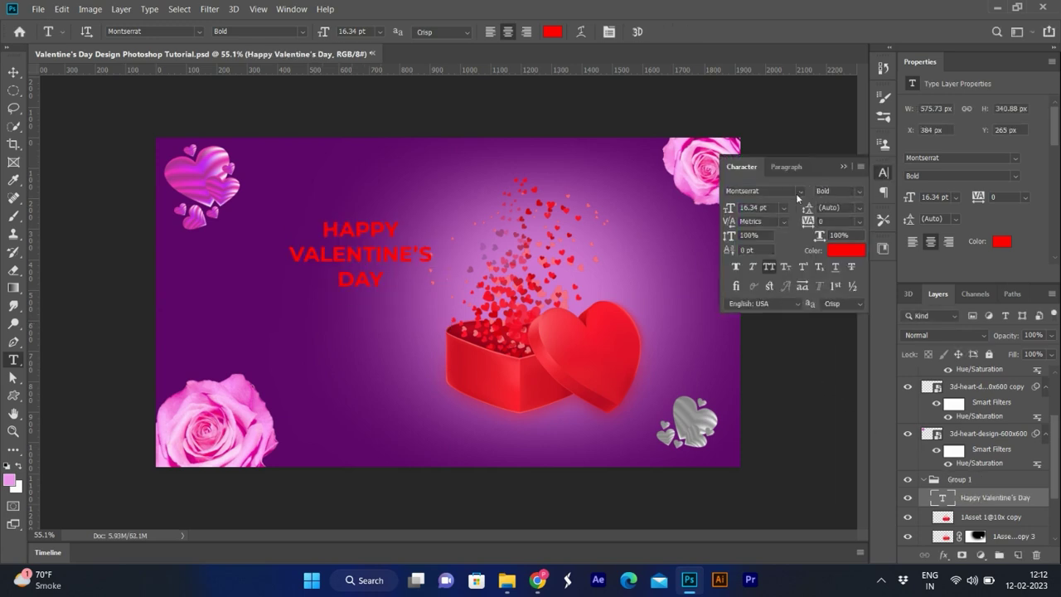
left_click(799, 191)
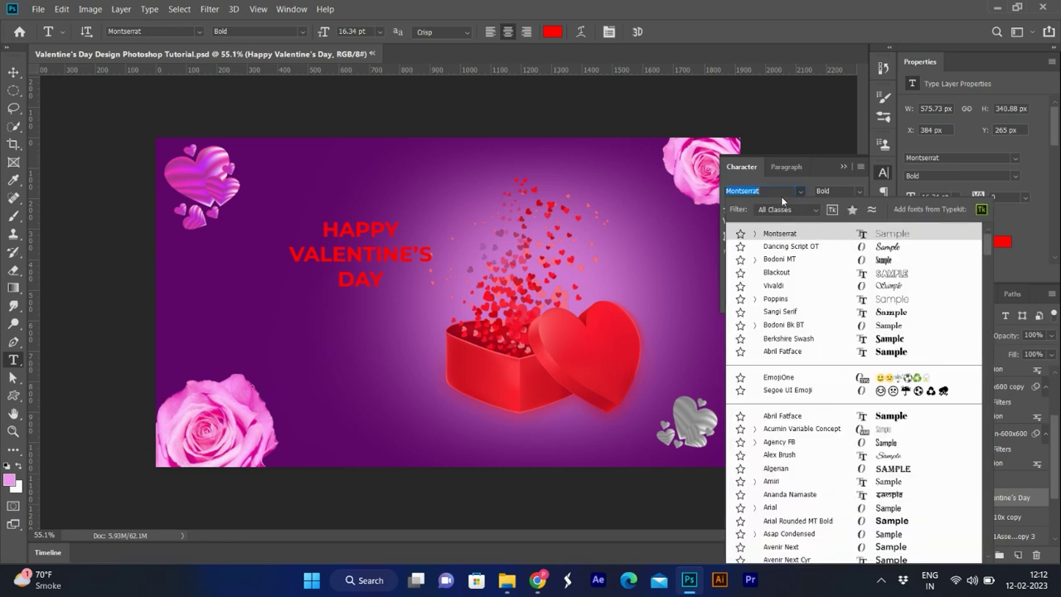
type("d")
type("es")
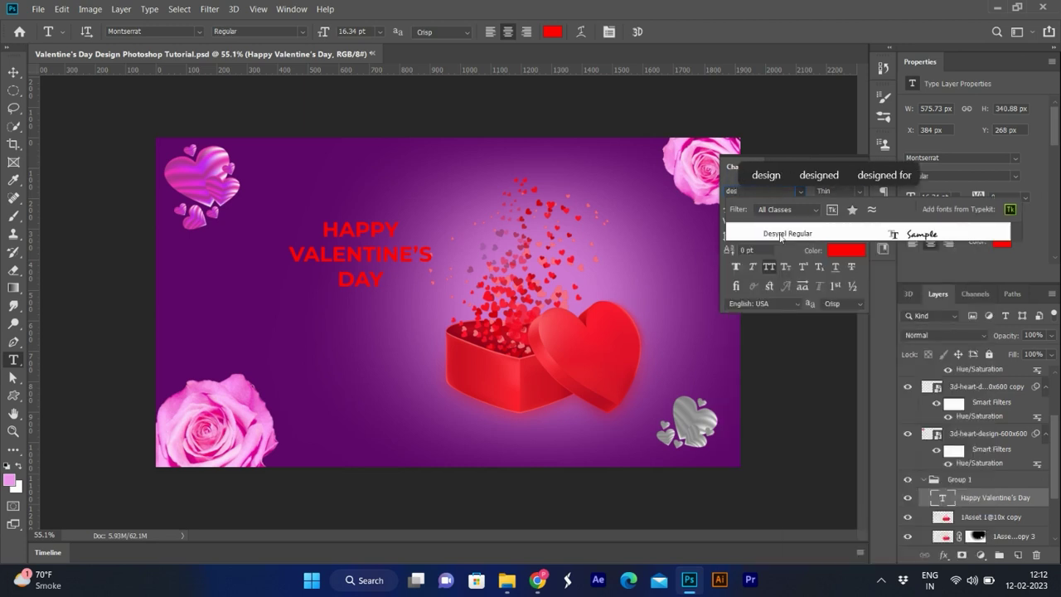
left_click(779, 235)
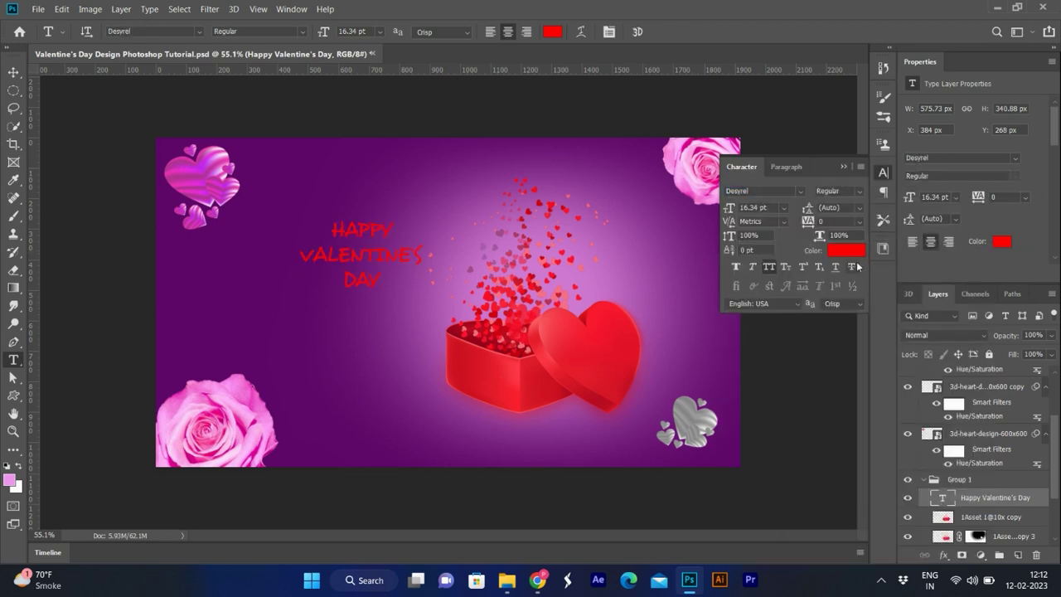
left_click(845, 250)
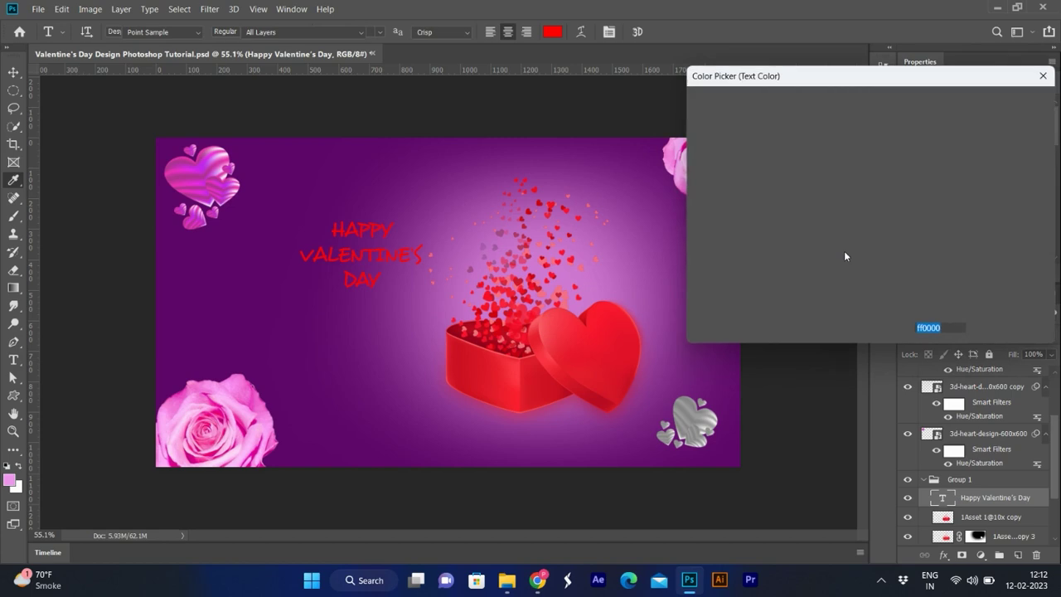
left_click(671, 149)
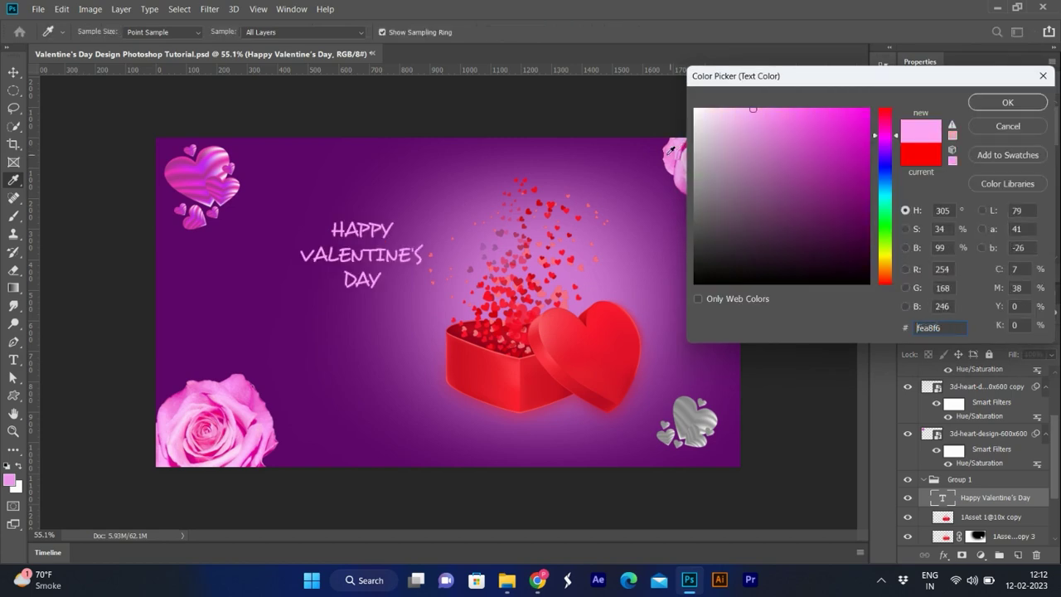
left_click(1008, 103)
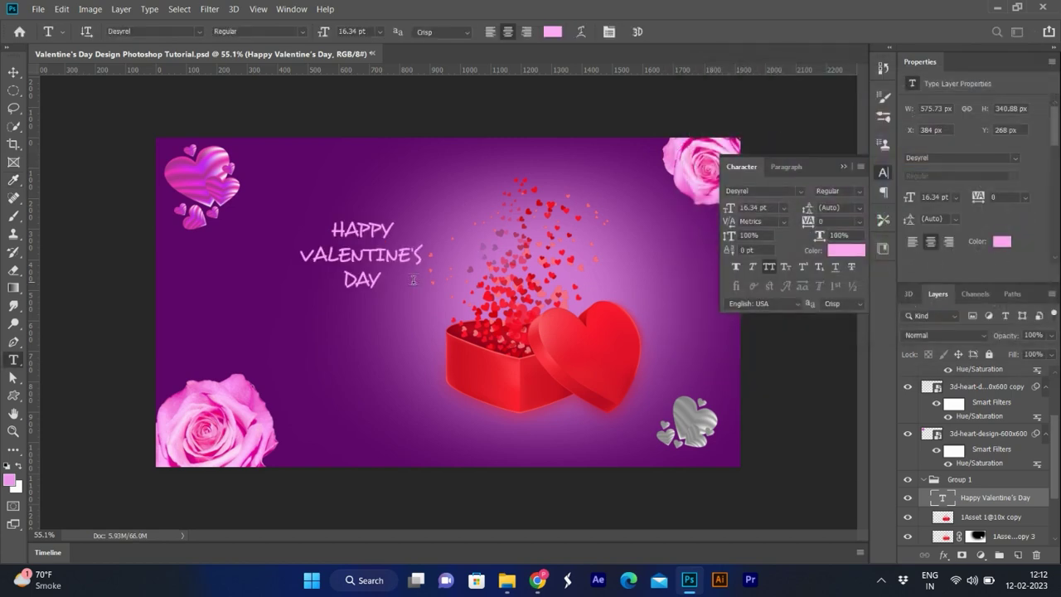
Move the headline left and down and shorten its text box
key("v")
left_click_drag(327, 282, 290, 319)
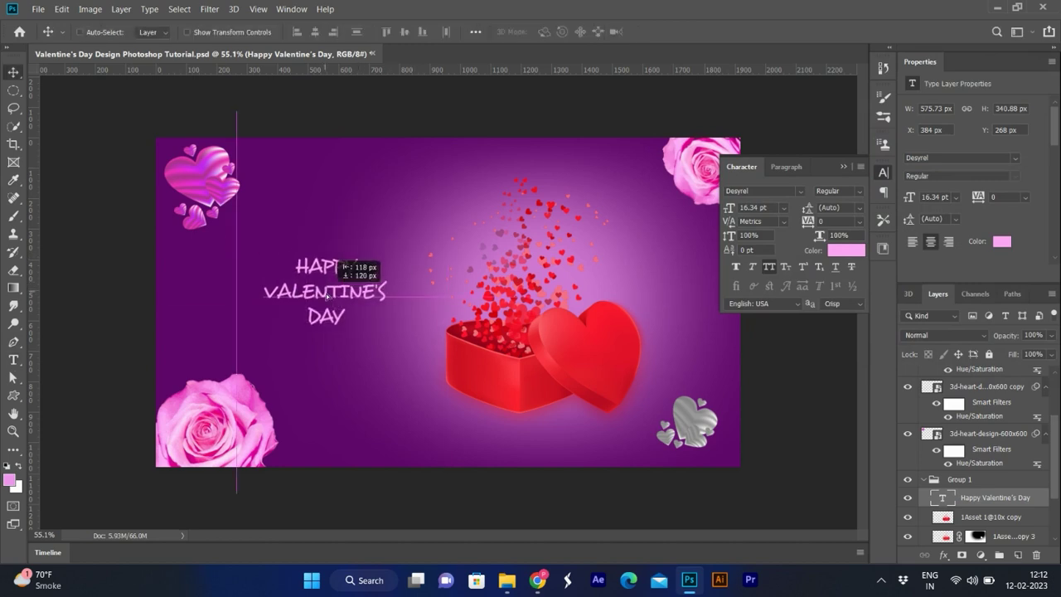
key("t")
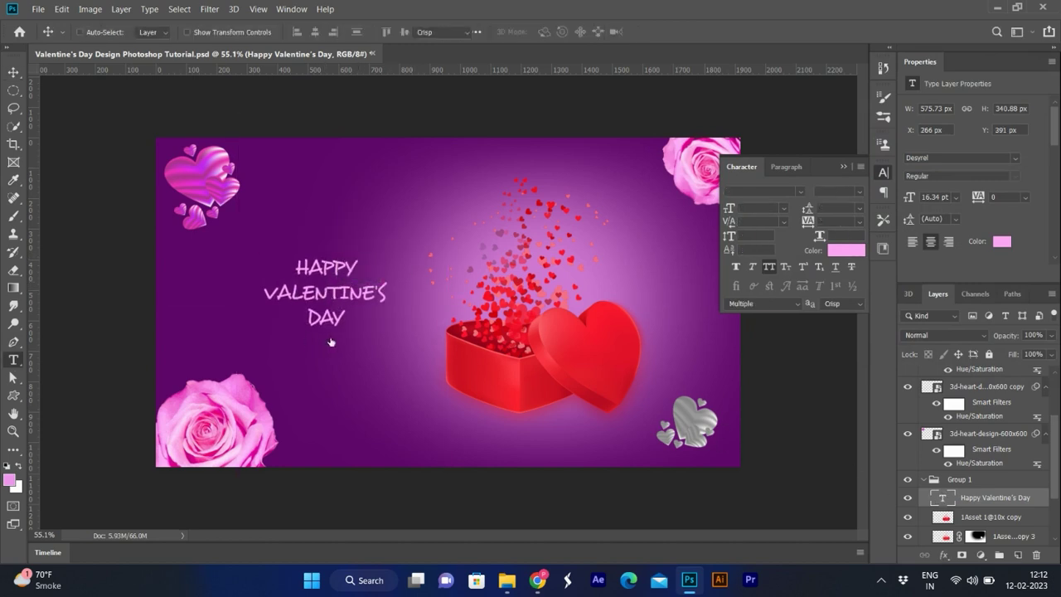
left_click(322, 327)
left_click_drag(324, 361, 332, 329)
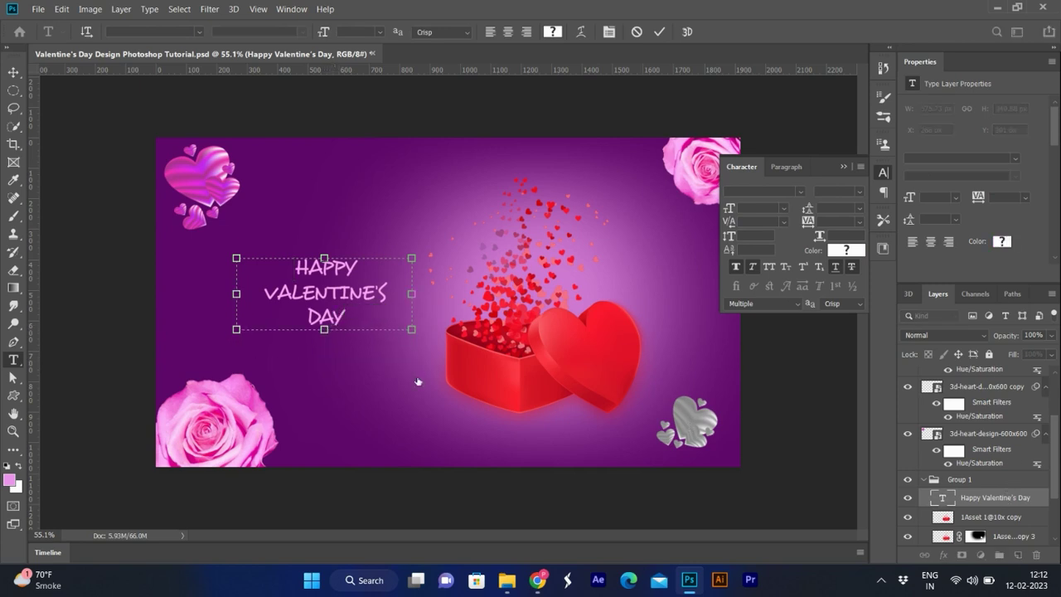
key("Escape")
Scale the headline up to about 151% and set it to 24 pt
key("v")
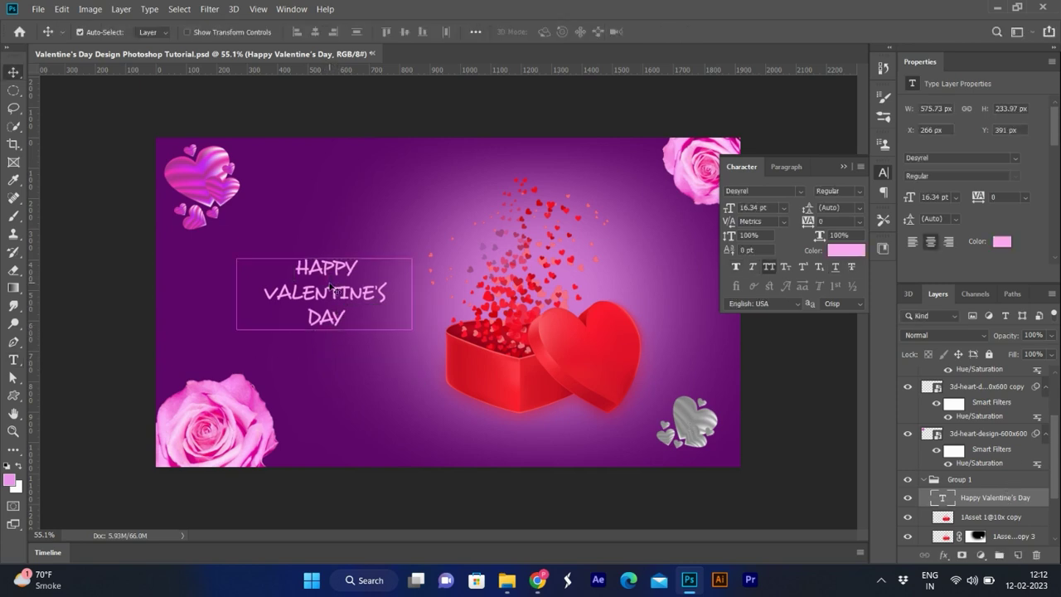
key("ctrl+t")
mouse_move(412, 257)
left_mouse_down()
mouse_move(492, 211)
mouse_move(455, 226)
left_mouse_up()
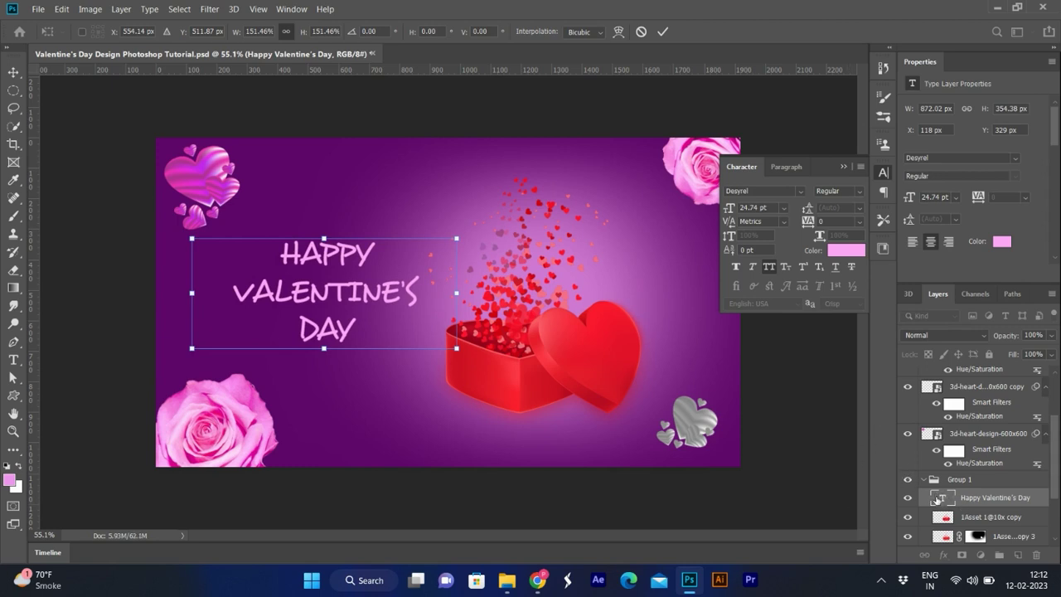
key("Return")
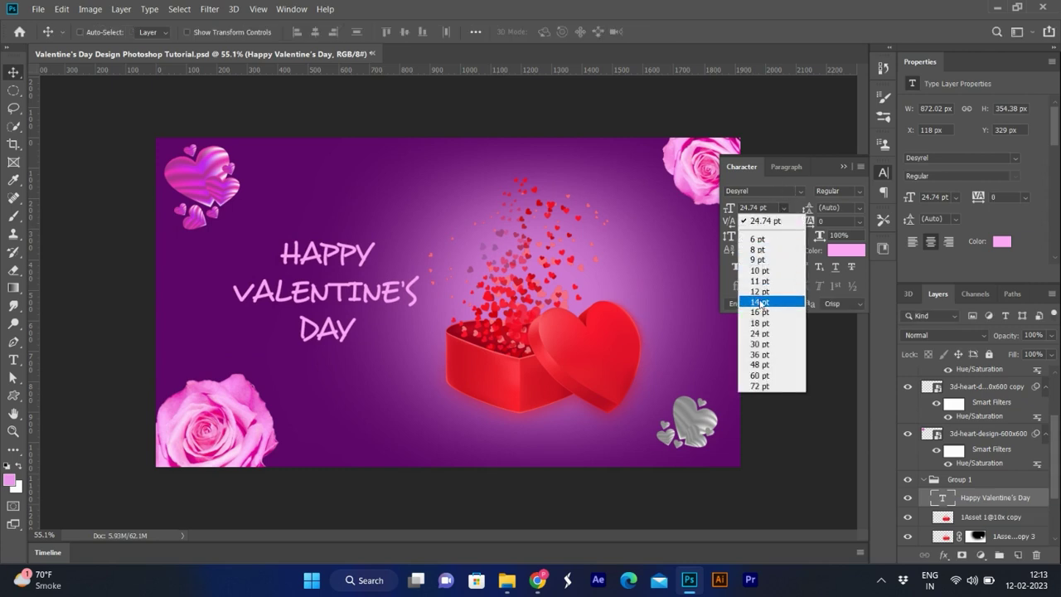
left_click(759, 333)
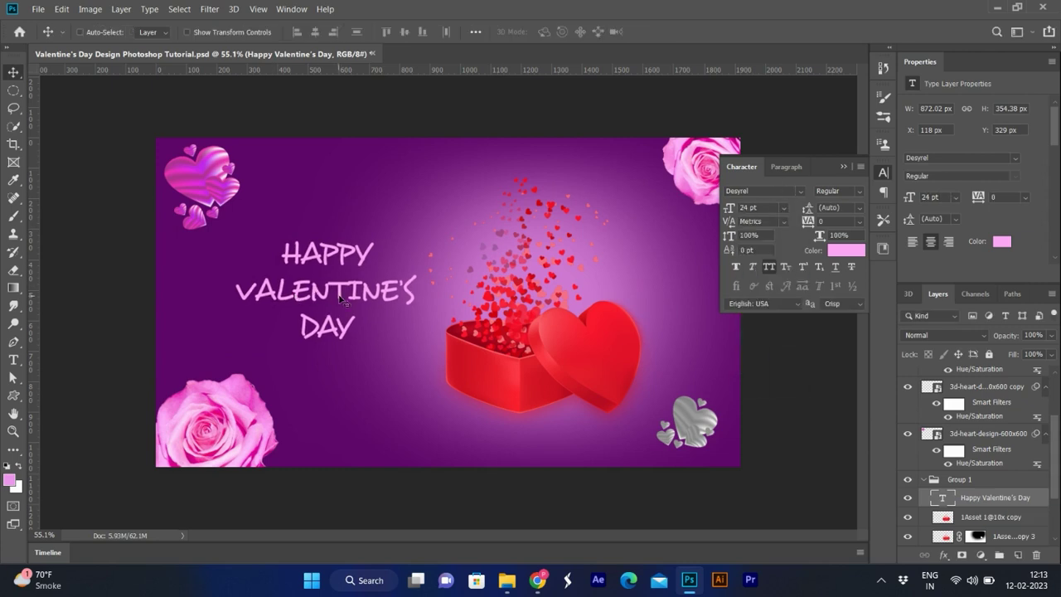
Shift the headline left, the bottom-left rose down-left, and nudge the grey hearts
left_click_drag(373, 301, 365, 298)
left_click_drag(235, 415, 191, 439)
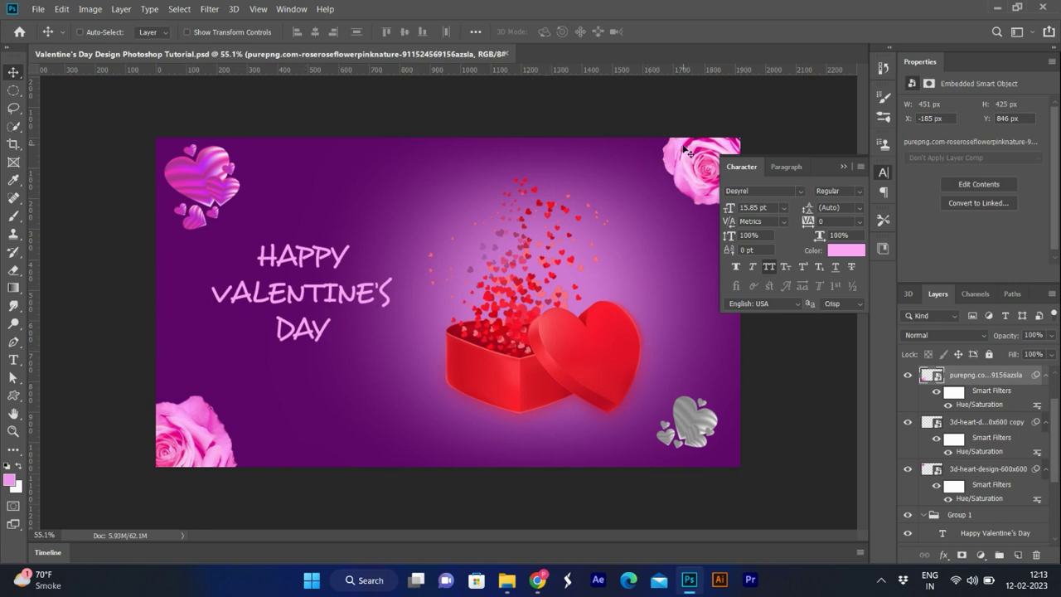
key("ctrl")
left_click_drag(691, 426, 691, 430)
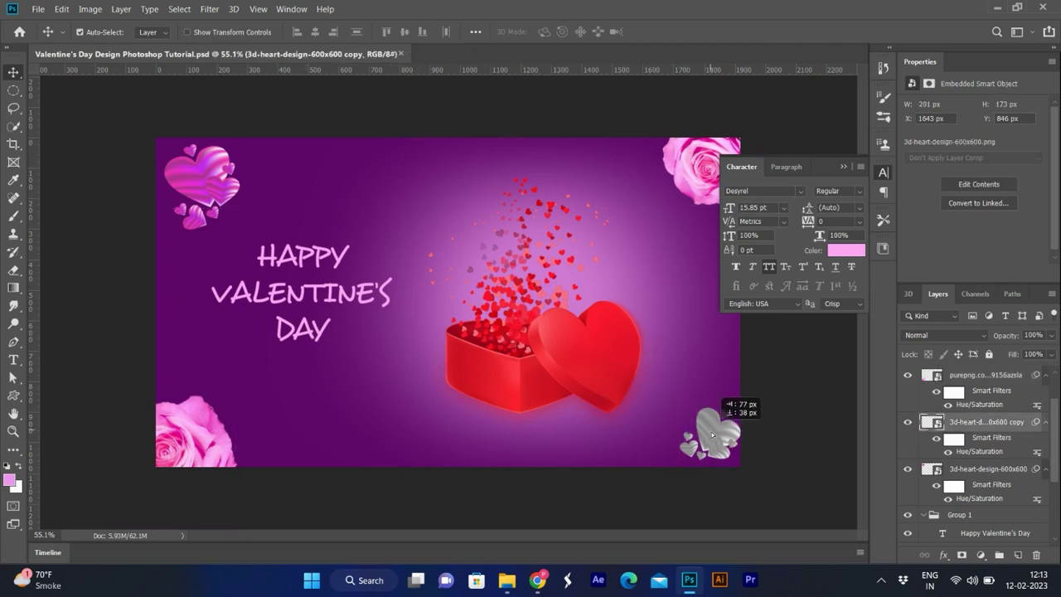
left_click_drag(690, 428, 689, 427)
Move the pink heart cluster into the top-left corner and enlarge it to about 22%
left_click(217, 174)
left_click_drag(217, 174, 210, 167)
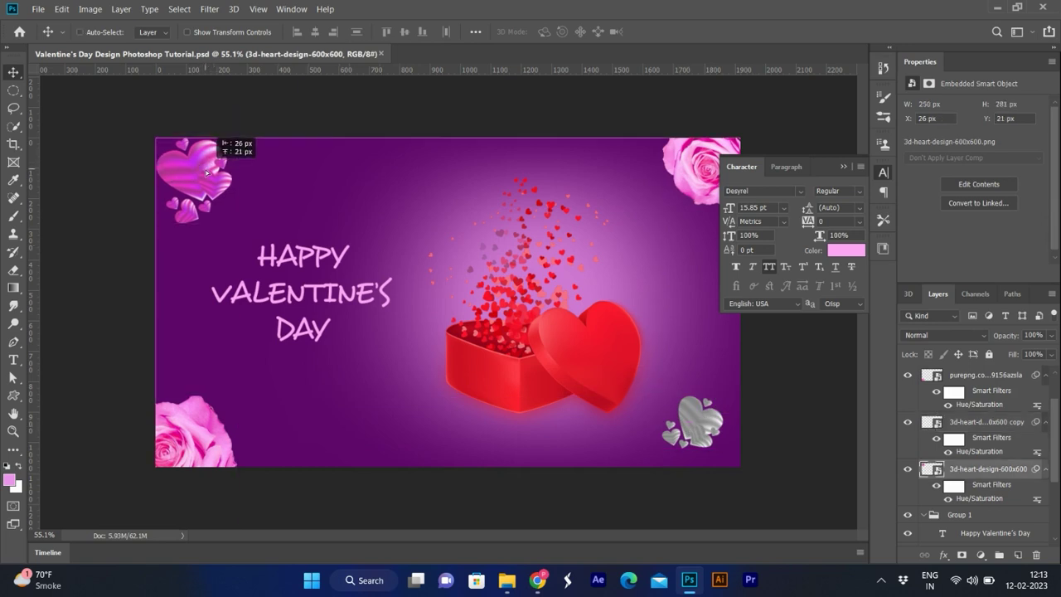
key("ctrl+t")
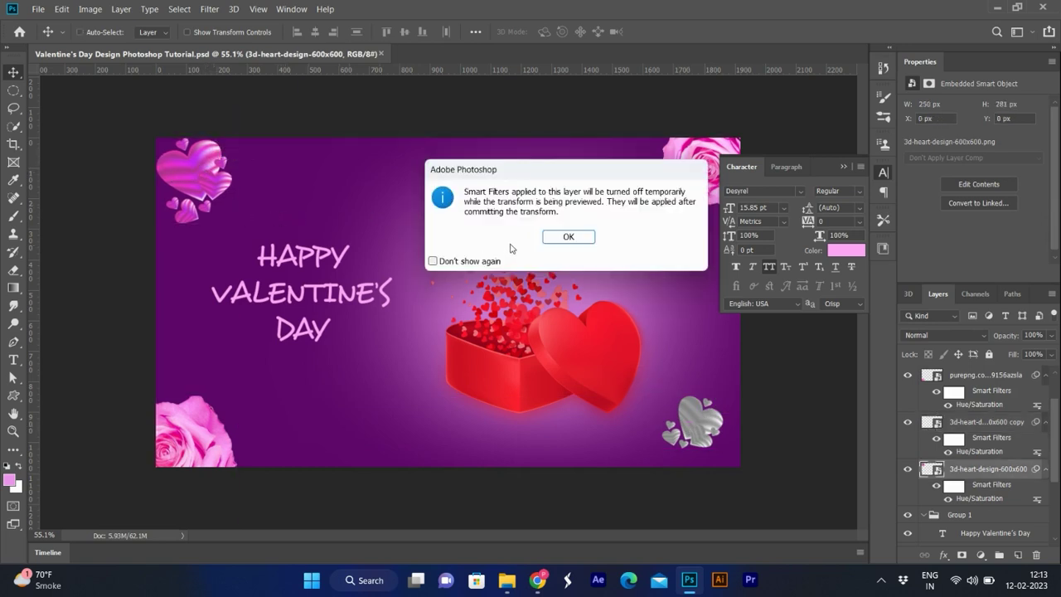
left_click(569, 237)
left_click_drag(262, 211, 290, 225)
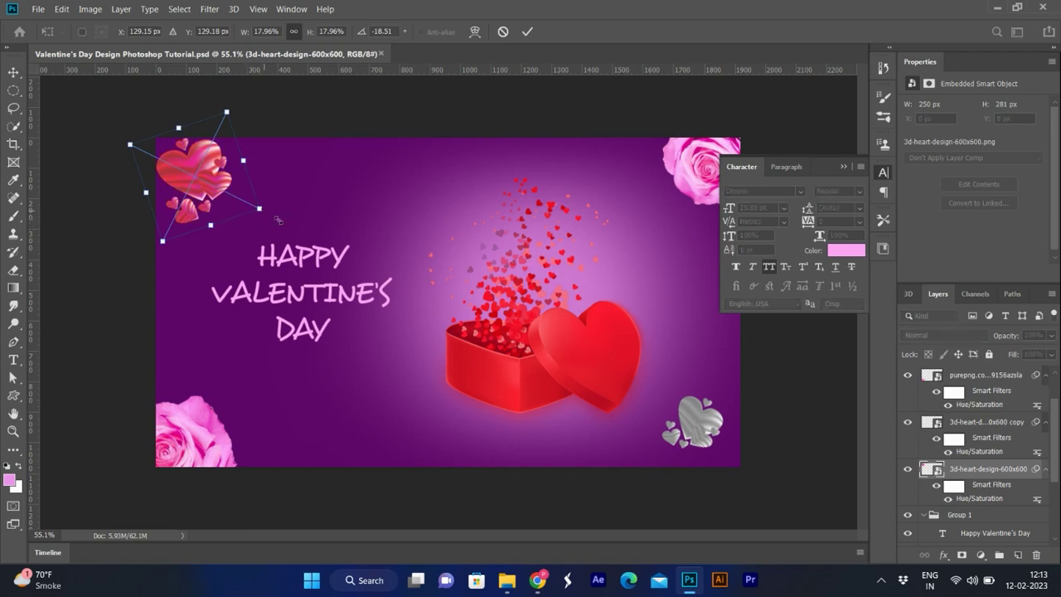
key("Return")
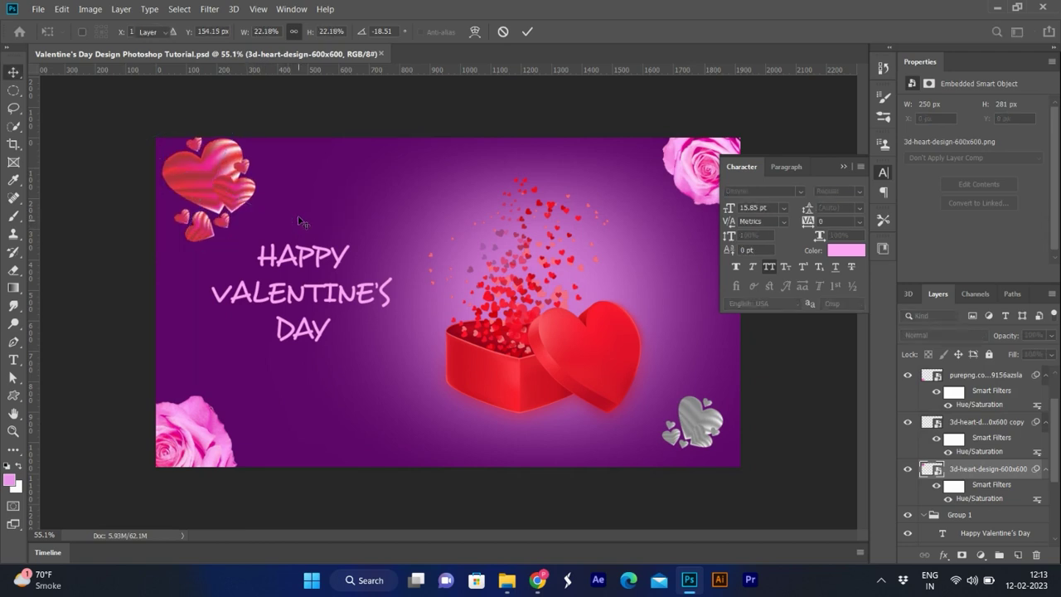
Check the headline's font sizes, then push the silver hearts into the bottom-right corner
left_click(330, 261, "ctrl")
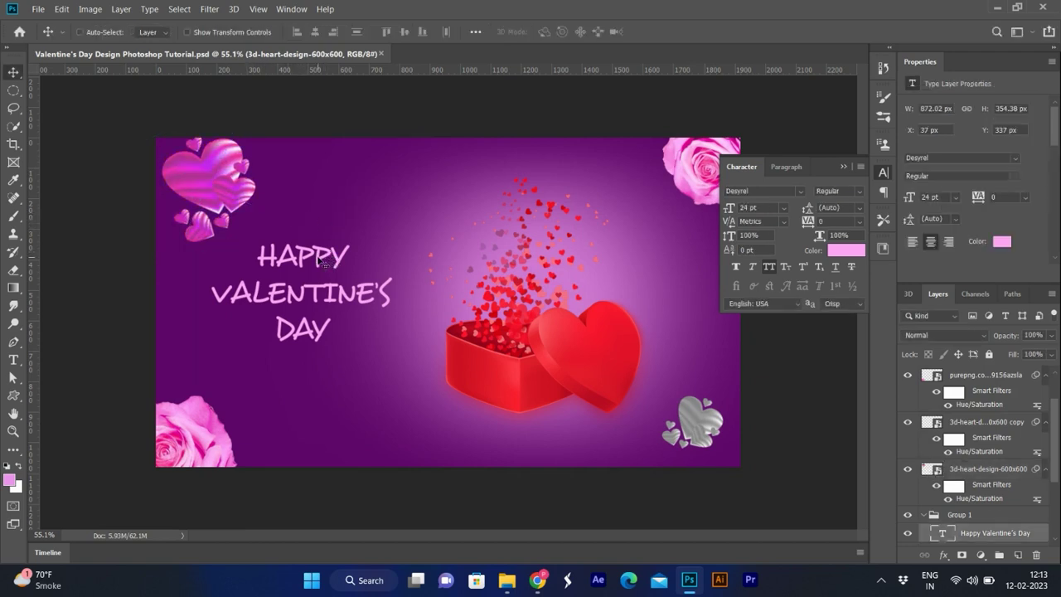
left_click(784, 208)
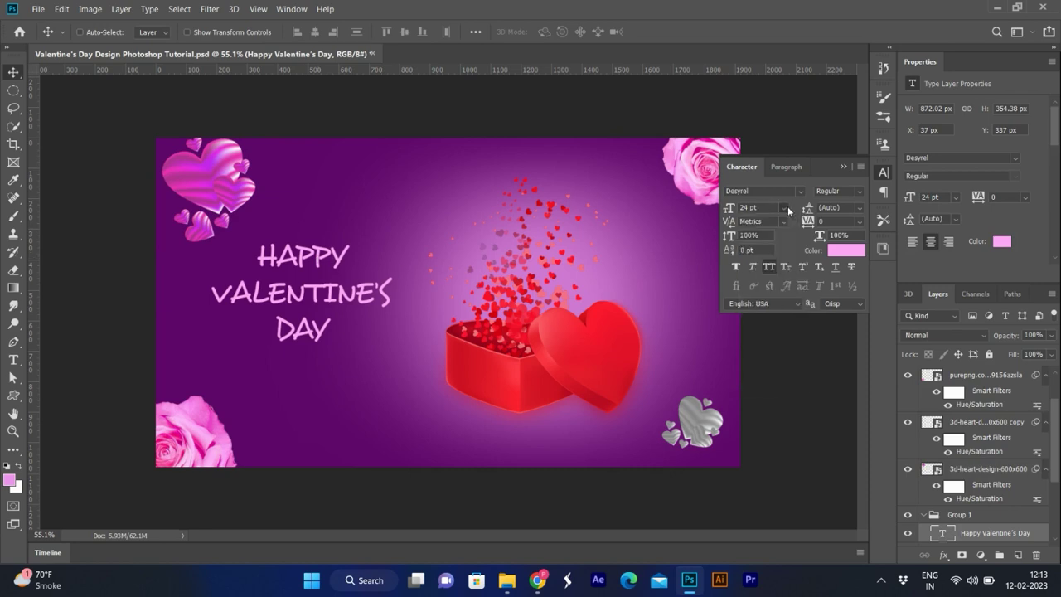
left_click_drag(711, 424, 733, 448)
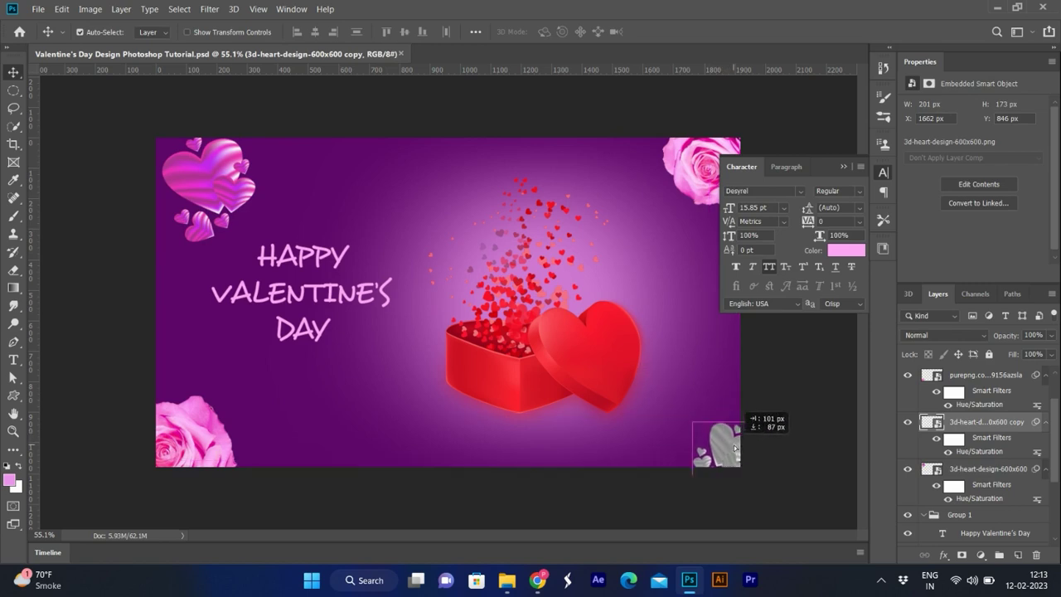
left_click_drag(734, 444, 734, 446)
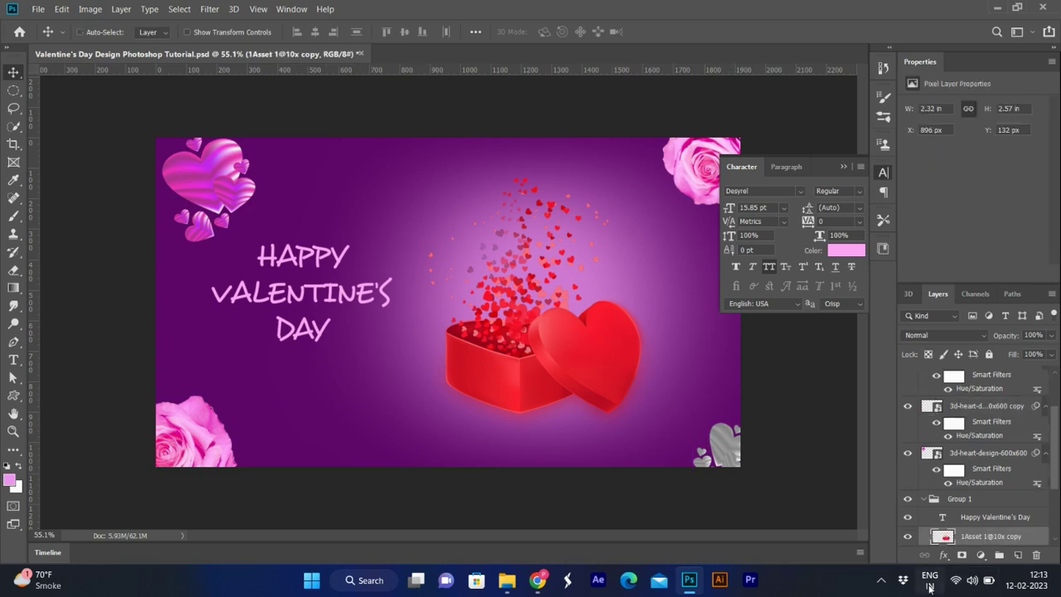
Move the headline layer to the top of the stack and shift the silver hearts slightly left
left_click(988, 518)
mouse_move(988, 518)
left_mouse_down()
mouse_move(983, 313)
mouse_move(984, 373)
left_mouse_up()
scroll(992, 473, "down", 1)
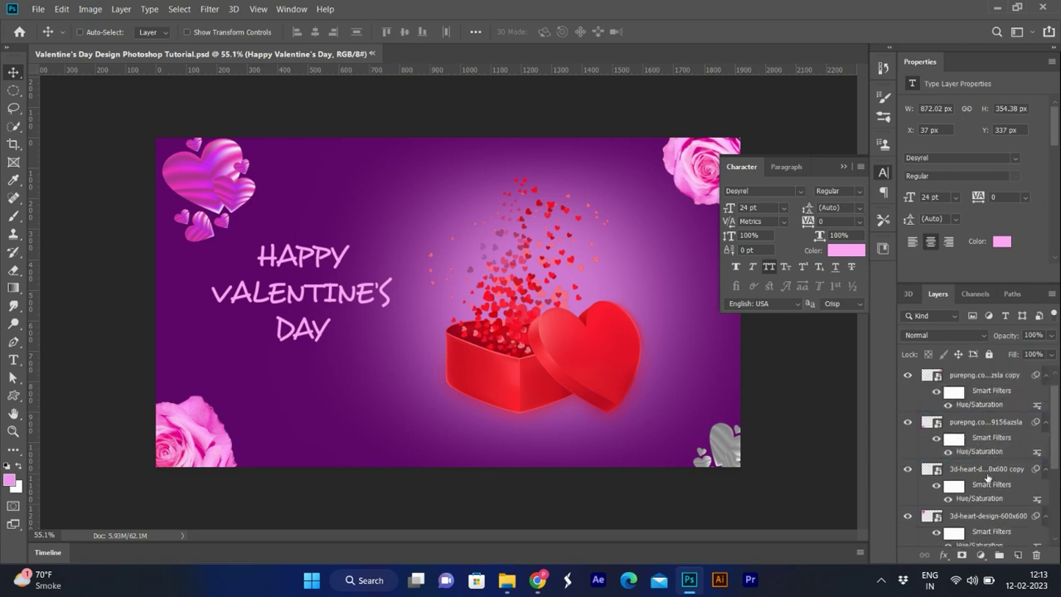
left_click_drag(728, 444, 721, 436)
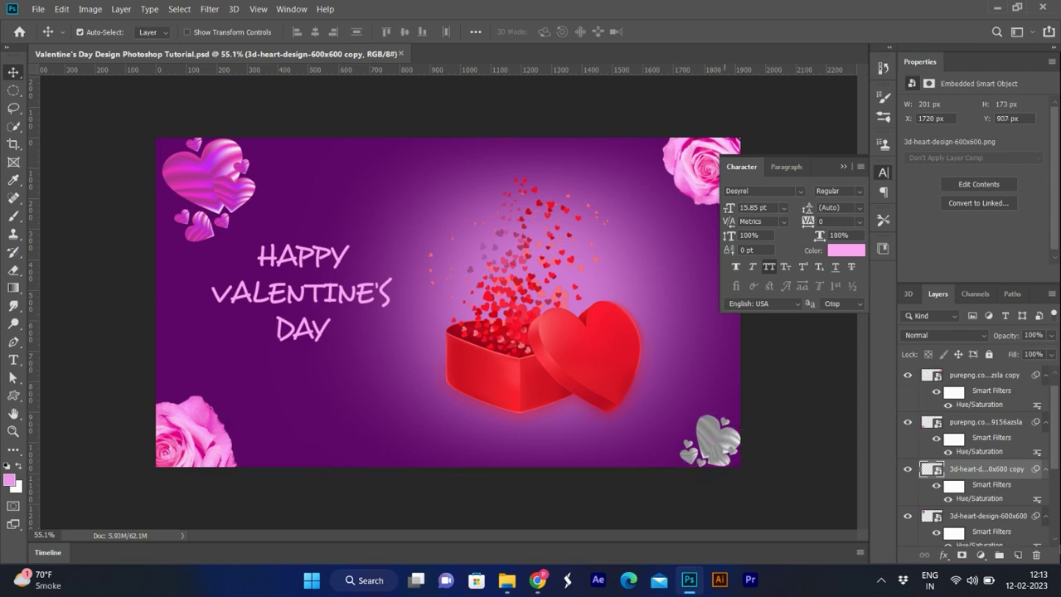
Move the Group 1 gift box slightly right and the headline down-right toward it
left_click(616, 362, "ctrl")
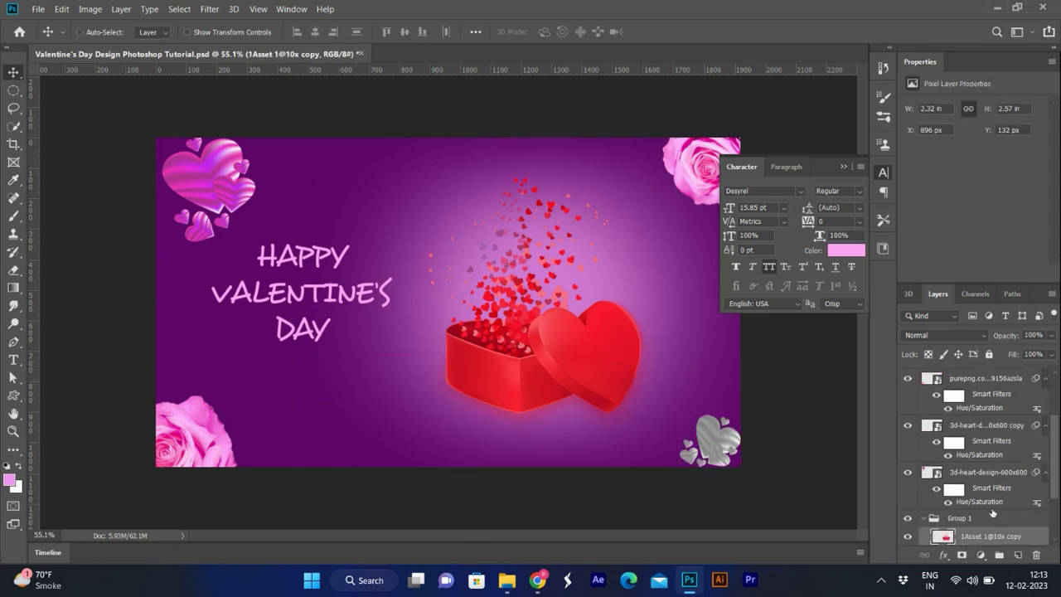
left_click(986, 482)
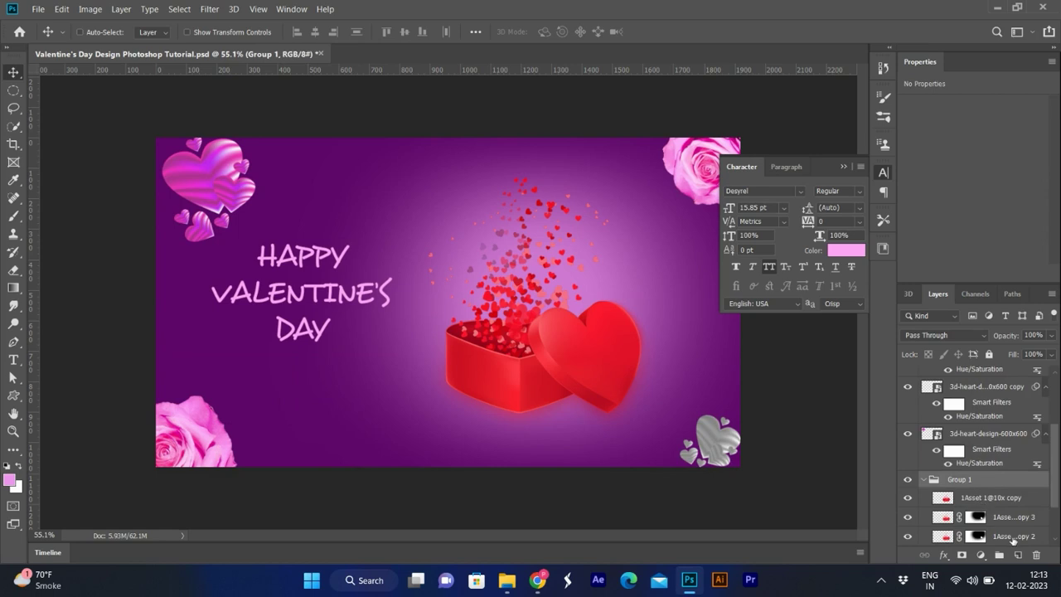
scroll(1013, 525, "down", 1)
key("ctrl")
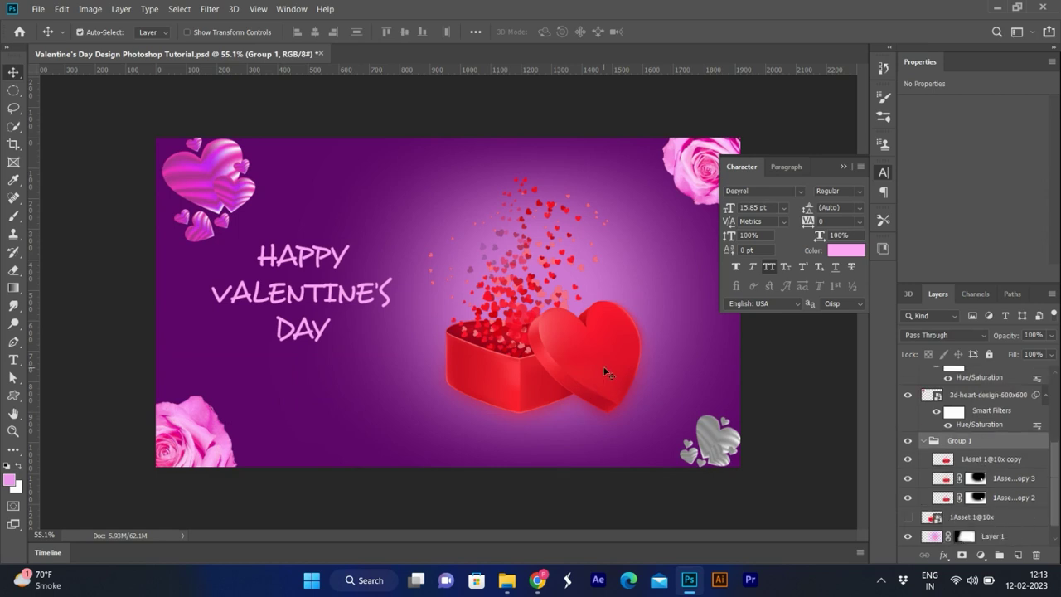
left_click_drag(613, 368, 619, 368)
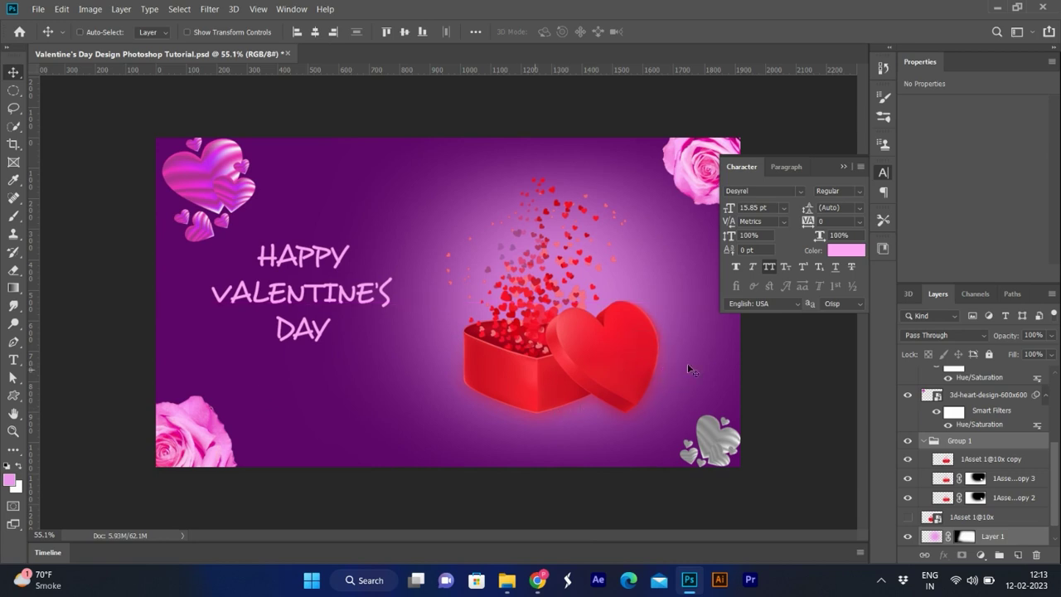
left_click(1017, 469)
left_click(348, 303, "ctrl")
mouse_move(348, 304)
left_mouse_down()
mouse_move(355, 324)
mouse_move(368, 296)
mouse_move(364, 304)
left_mouse_up()
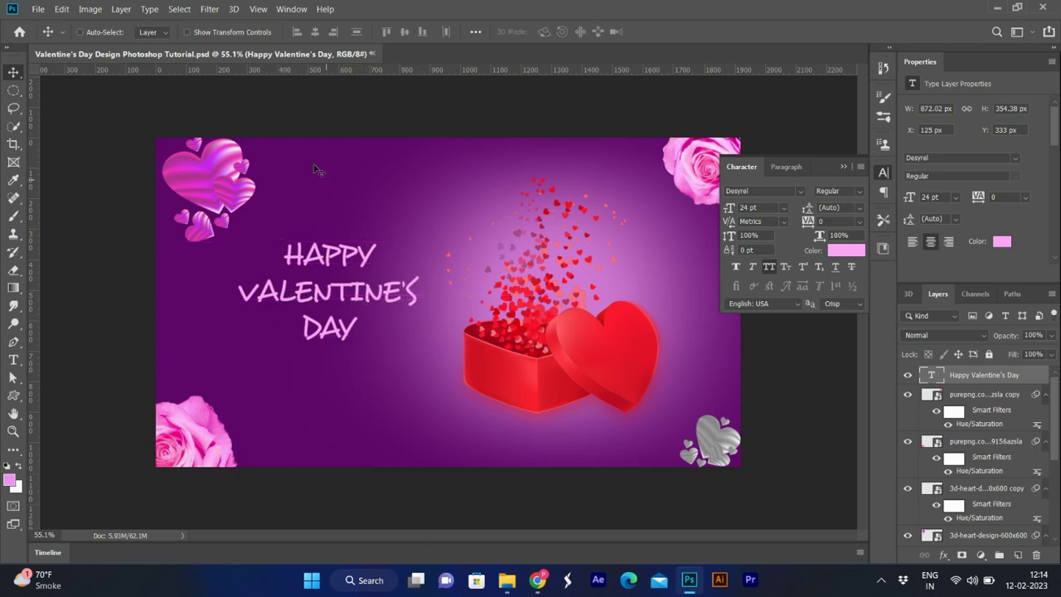
Add a 'LOGO' text layer near the top-left hearts
key("t")
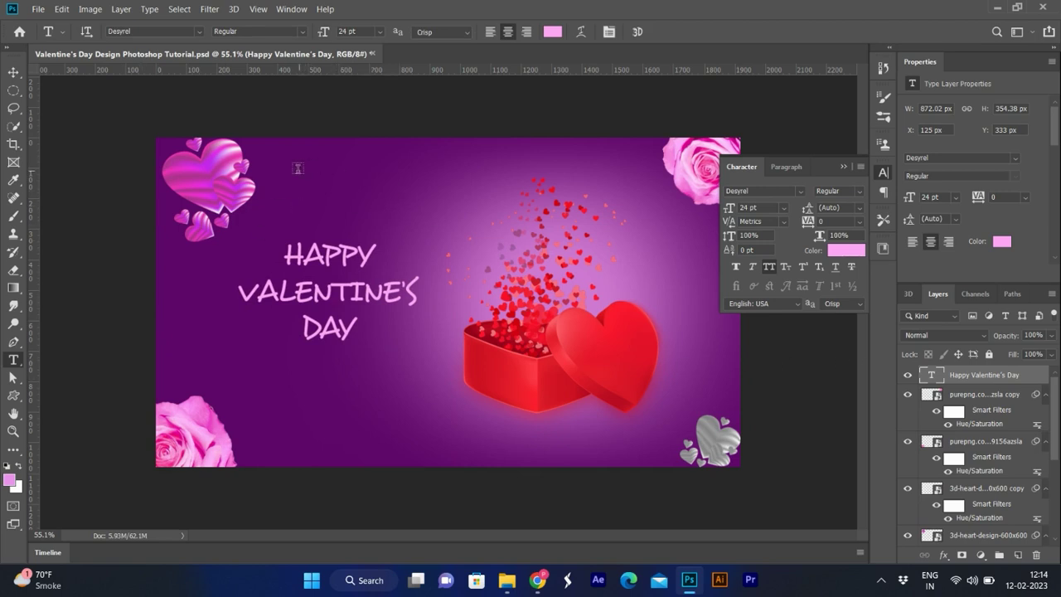
left_click(241, 179)
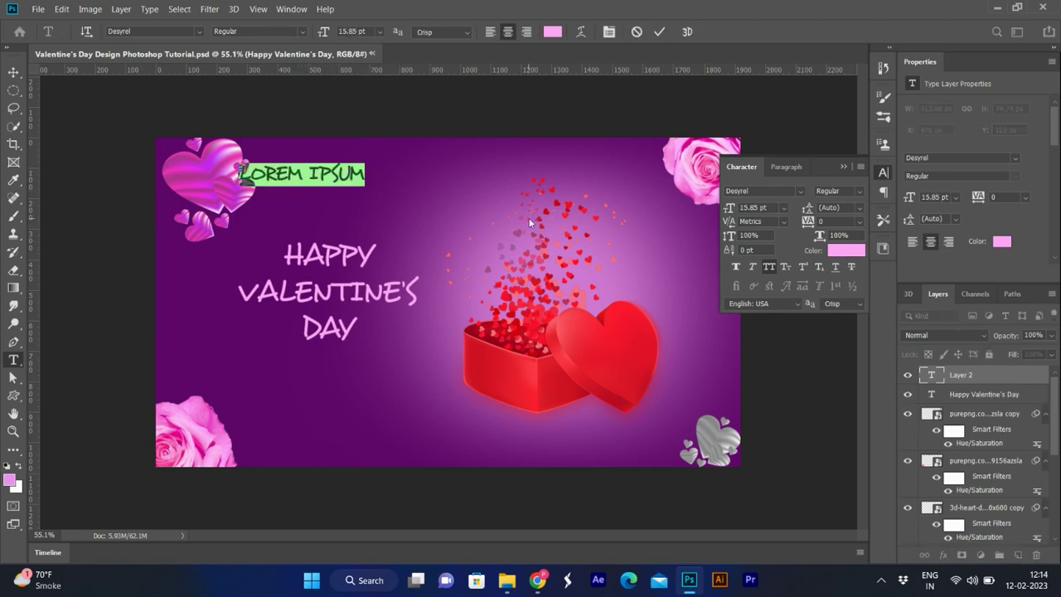
type("LOGO")
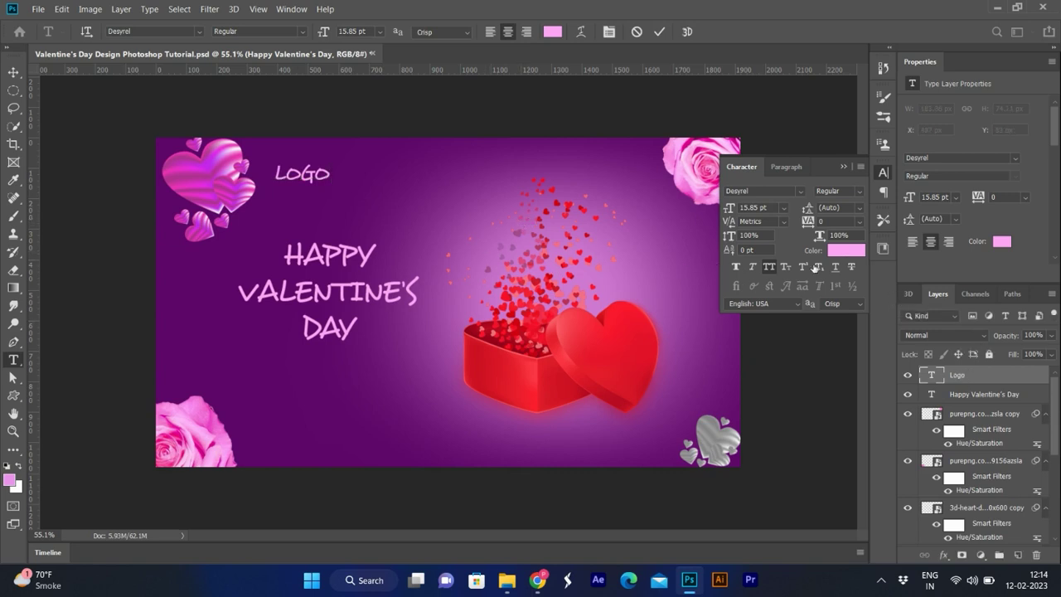
left_click(13, 72)
left_click(365, 295)
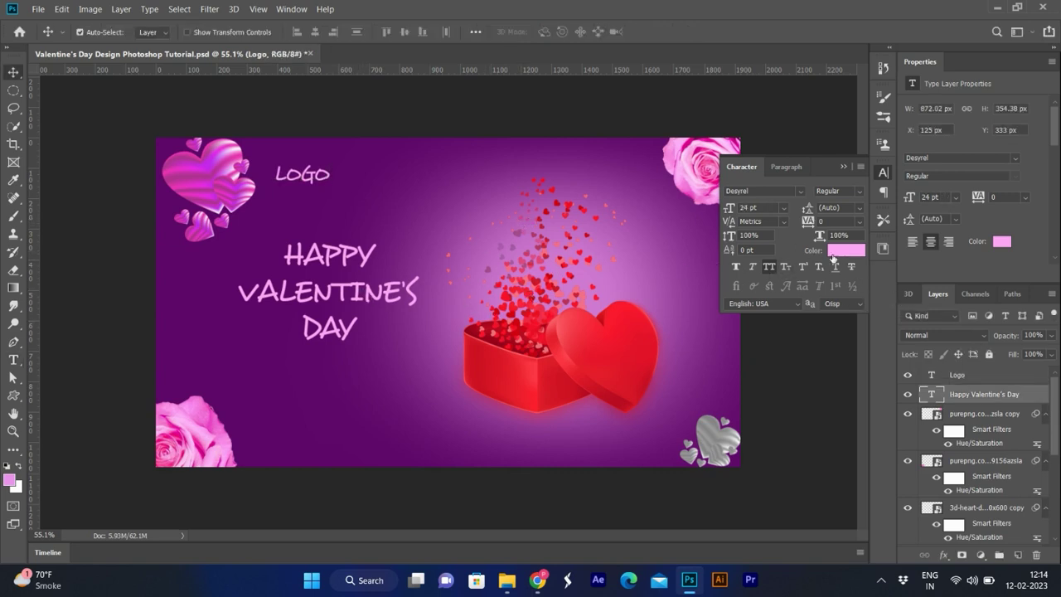
Turn off All Caps on the headline and scale it up to about 122%
left_click(767, 268)
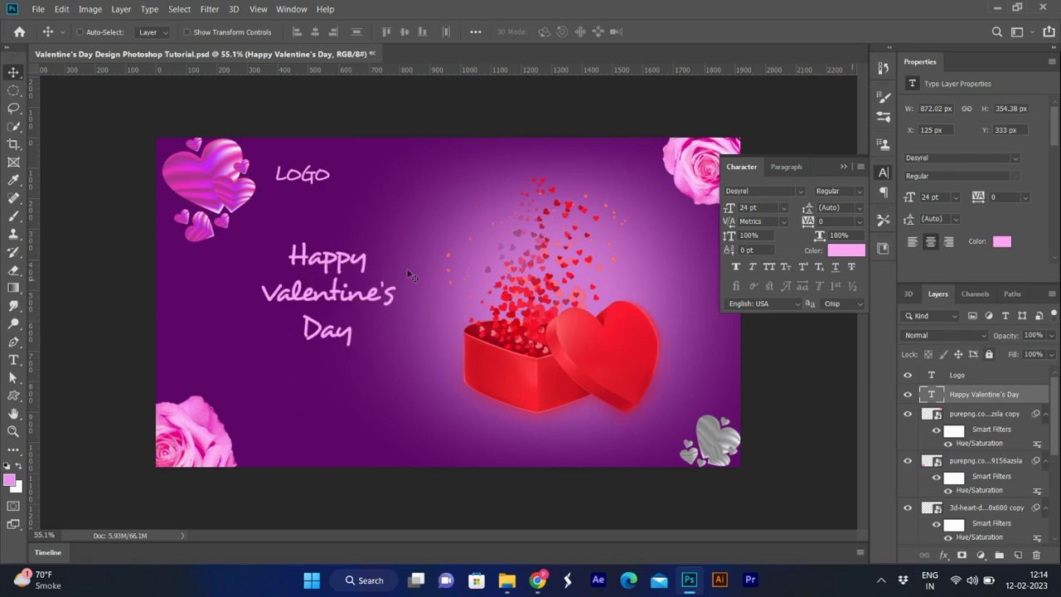
key("ctrl+t")
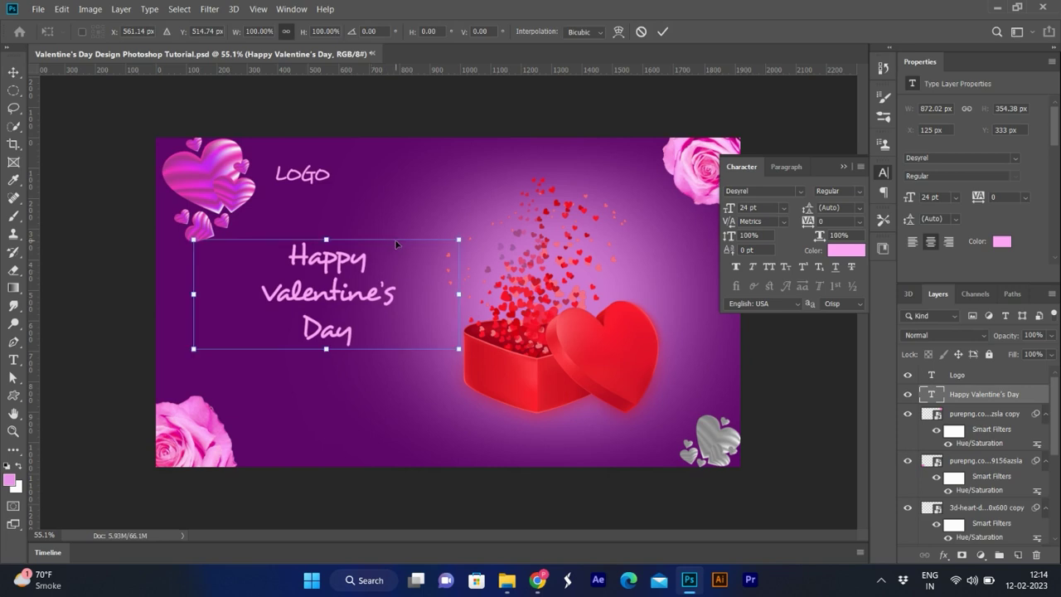
left_click_drag(459, 237, 488, 228)
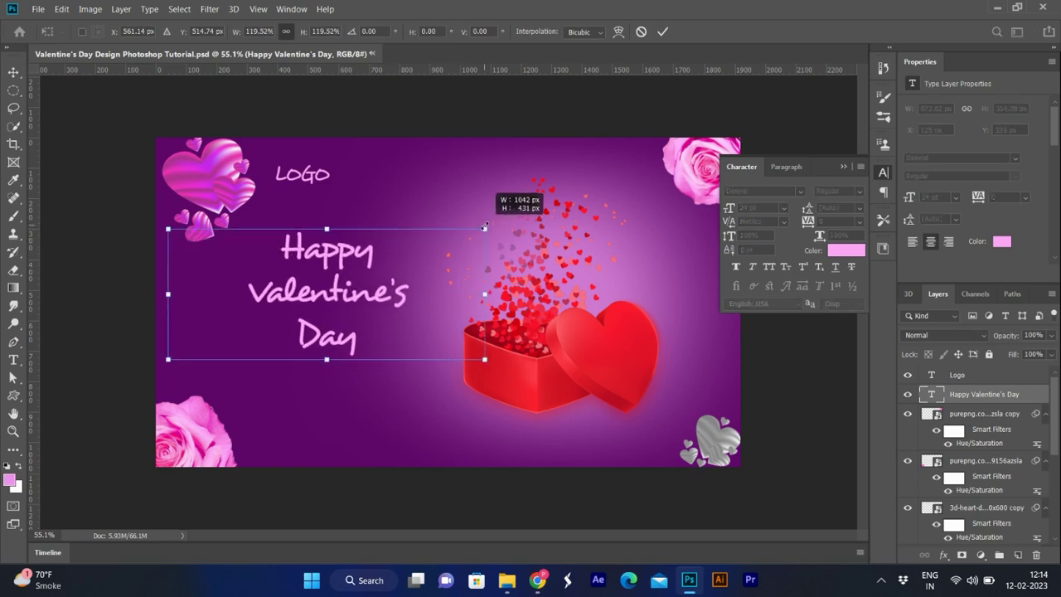
key("Return")
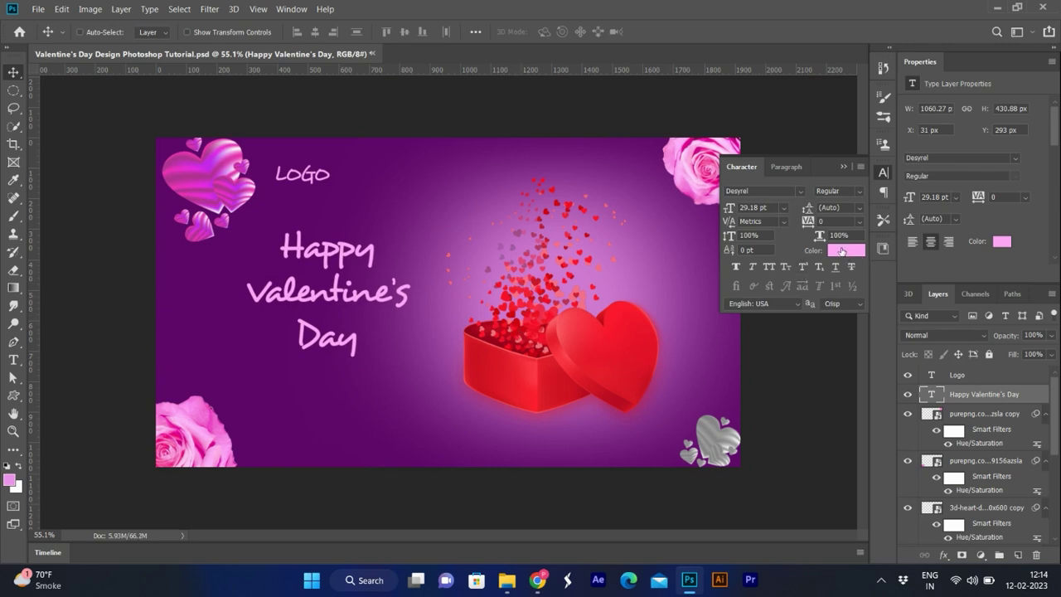
left_click(783, 208)
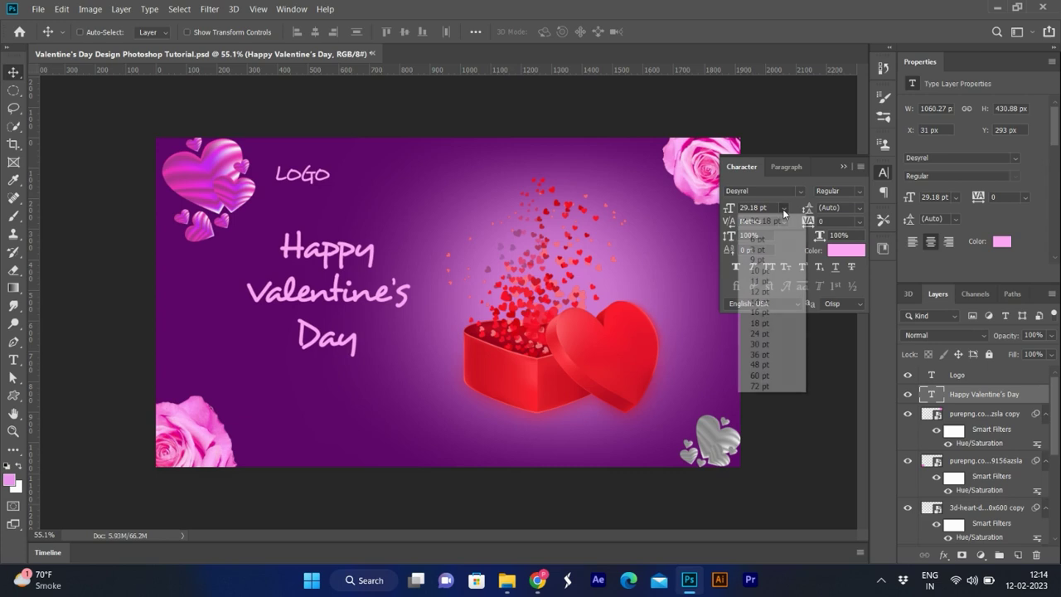
Set the headline to 30 pt and the LOGO text to Montserrat Medium
left_click(759, 345)
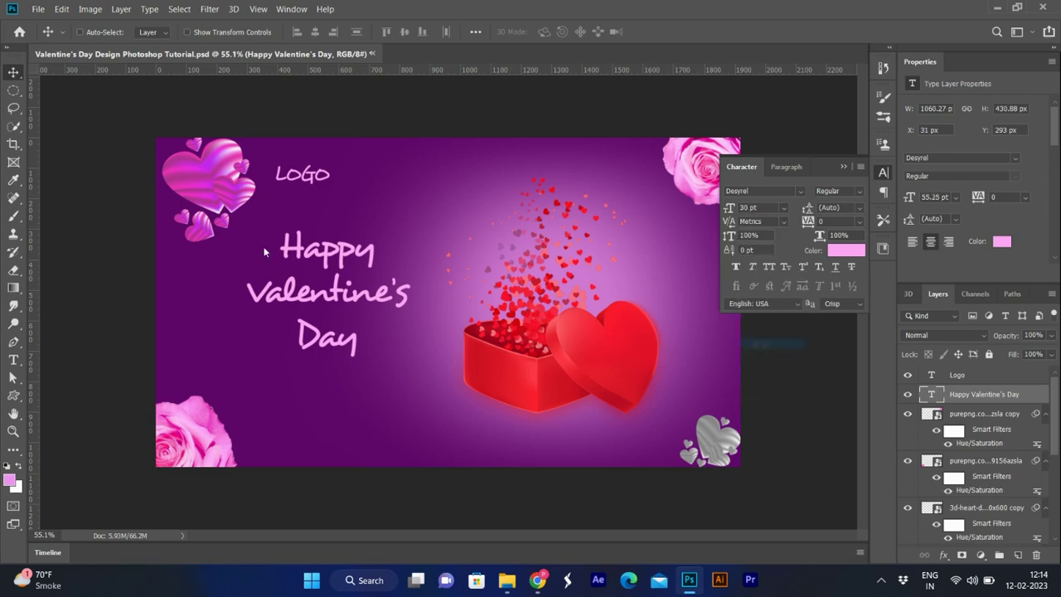
left_click(318, 180, "ctrl")
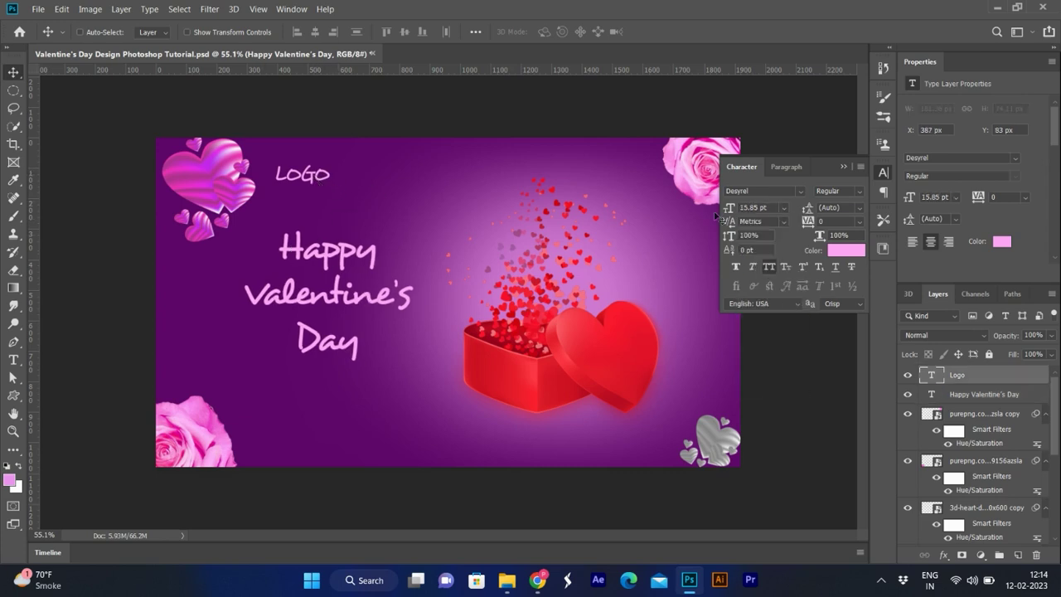
left_click(751, 192)
type("mo")
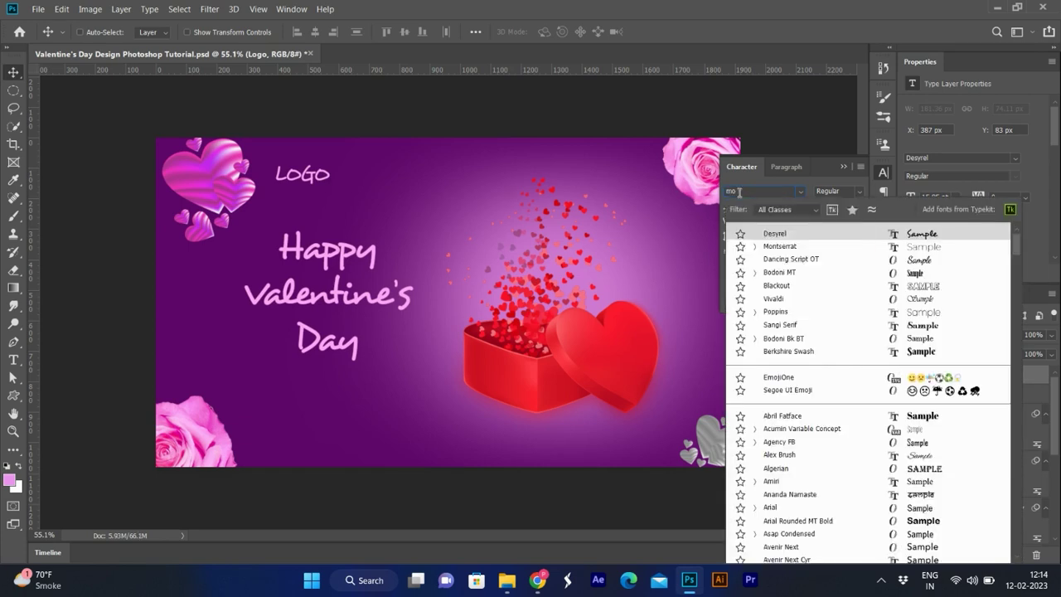
type("ntserrat")
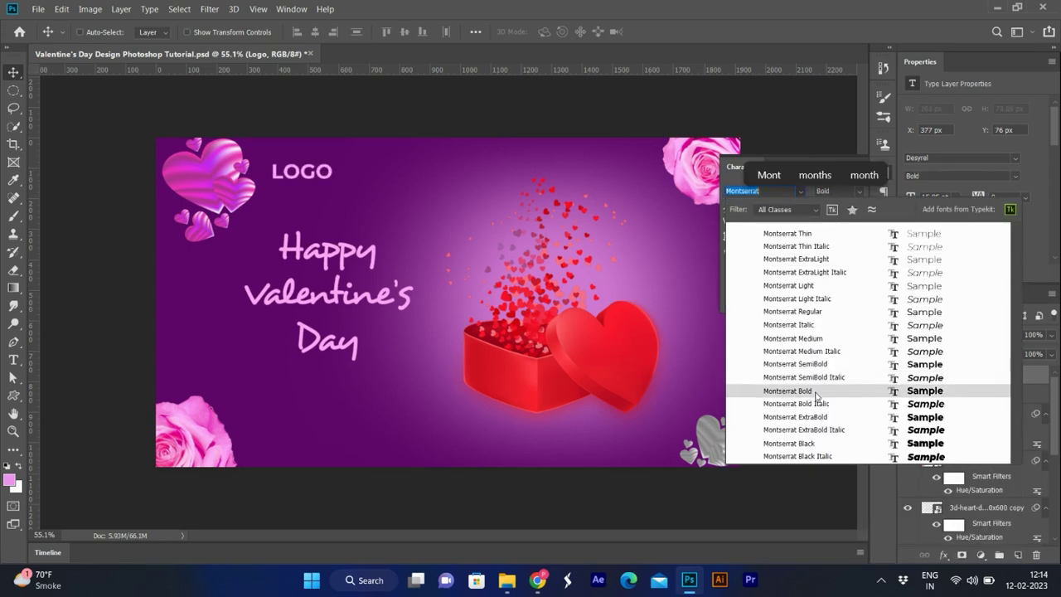
left_click(816, 339)
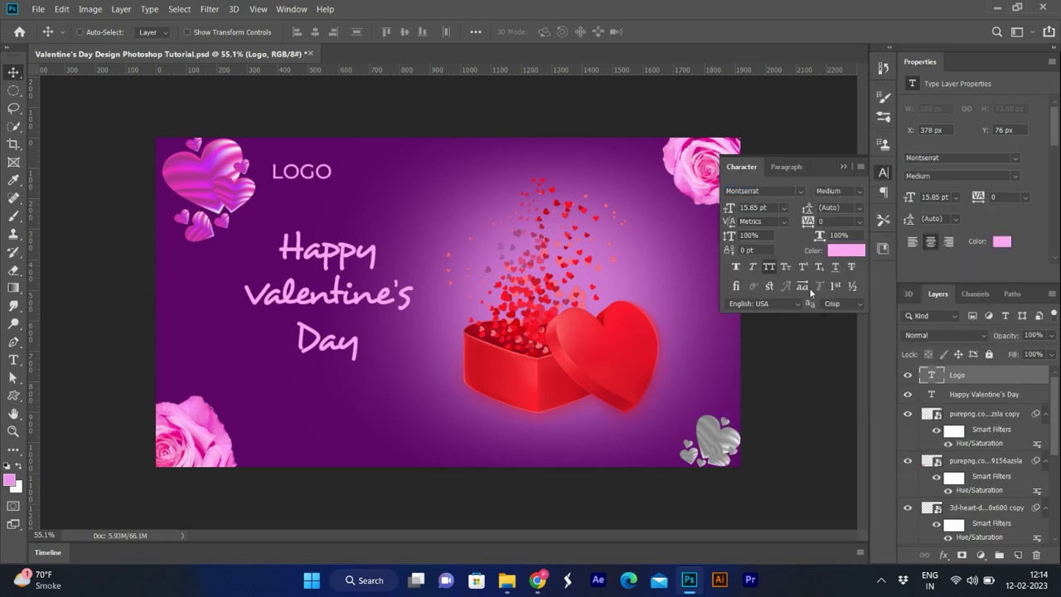
Shift the LOGO text slightly right to about X 458 px
left_click_drag(307, 171, 332, 177)
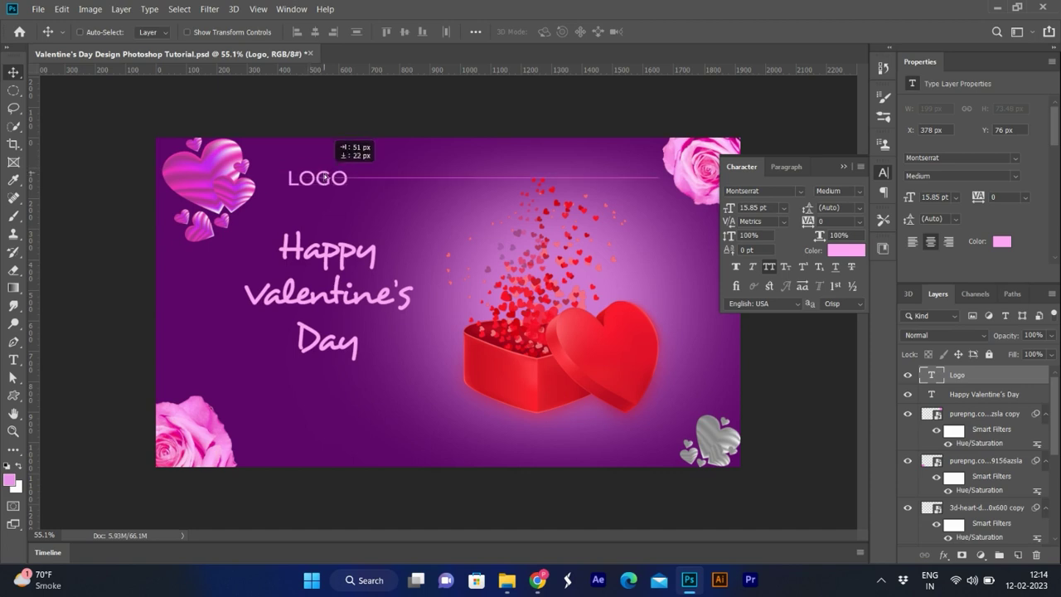
left_click_drag(332, 178, 333, 178)
left_click(989, 395)
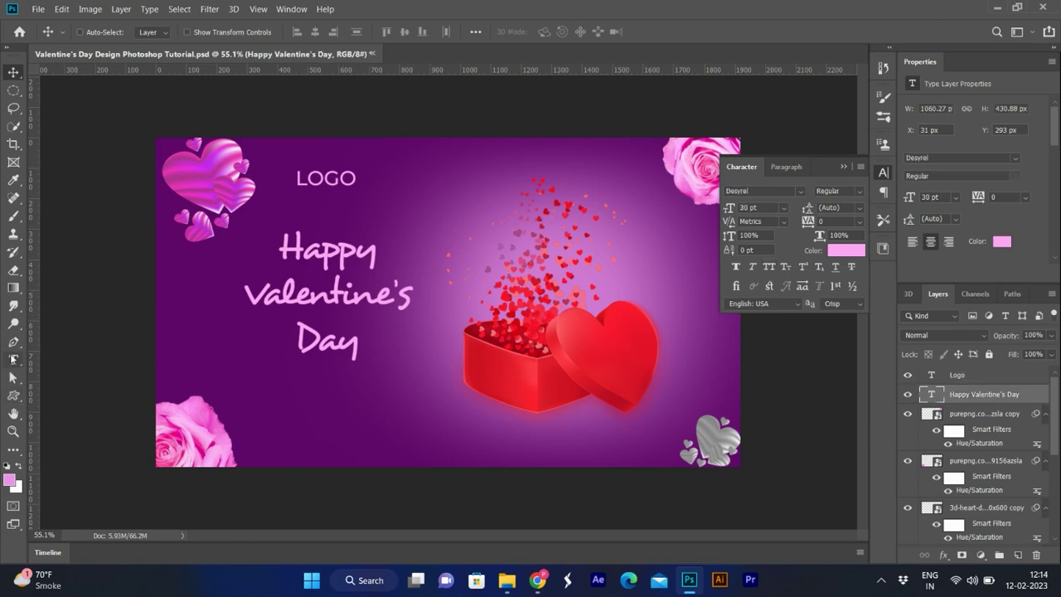
Draw a rectangle framing the LOGO text with a light pink outline
left_click(13, 396)
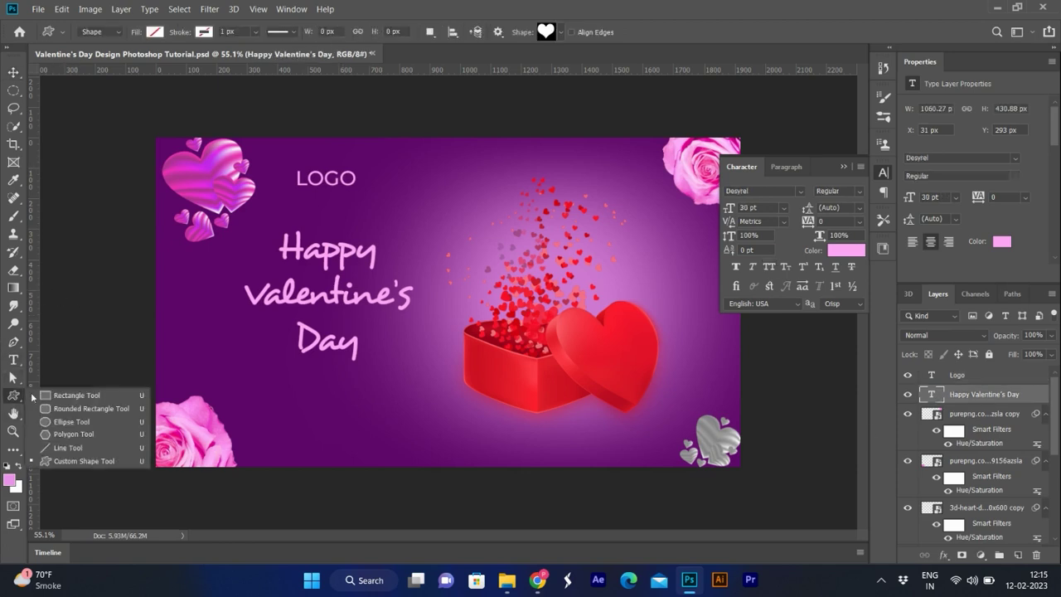
left_click(78, 395)
left_click_drag(286, 159, 364, 197)
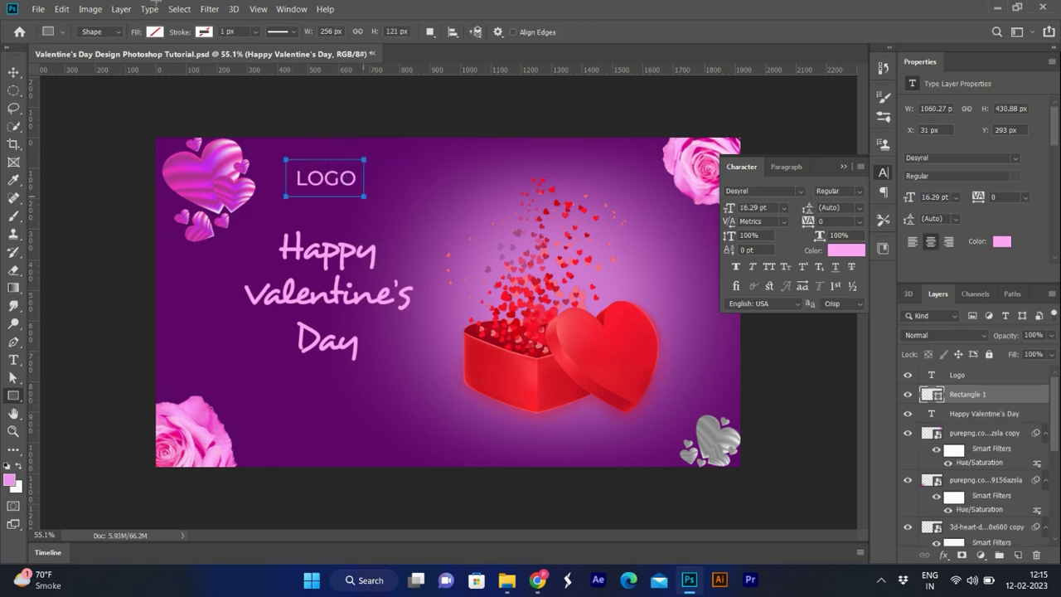
left_click(203, 32)
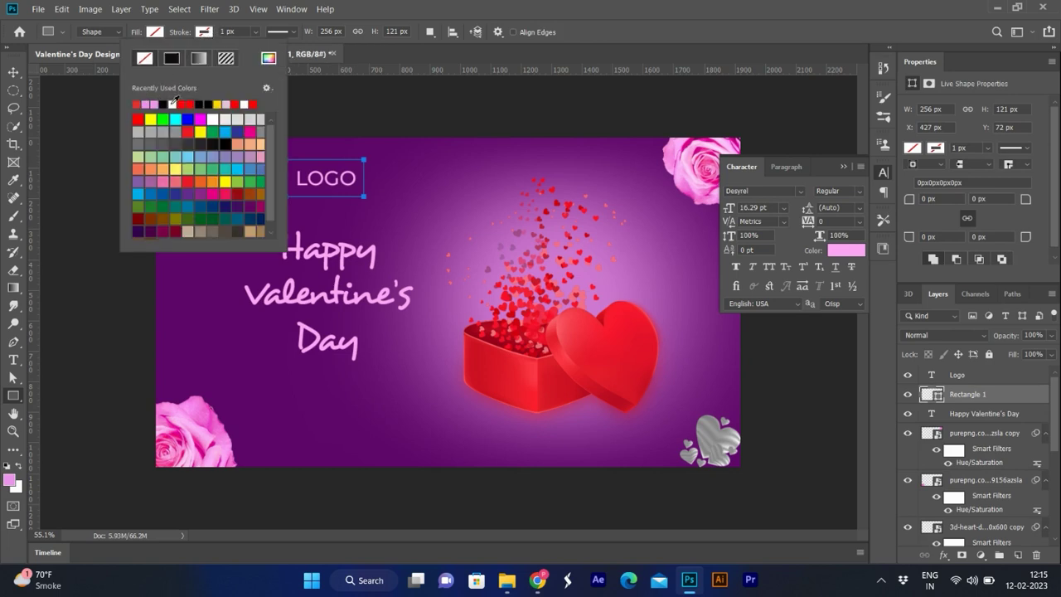
left_click(152, 103)
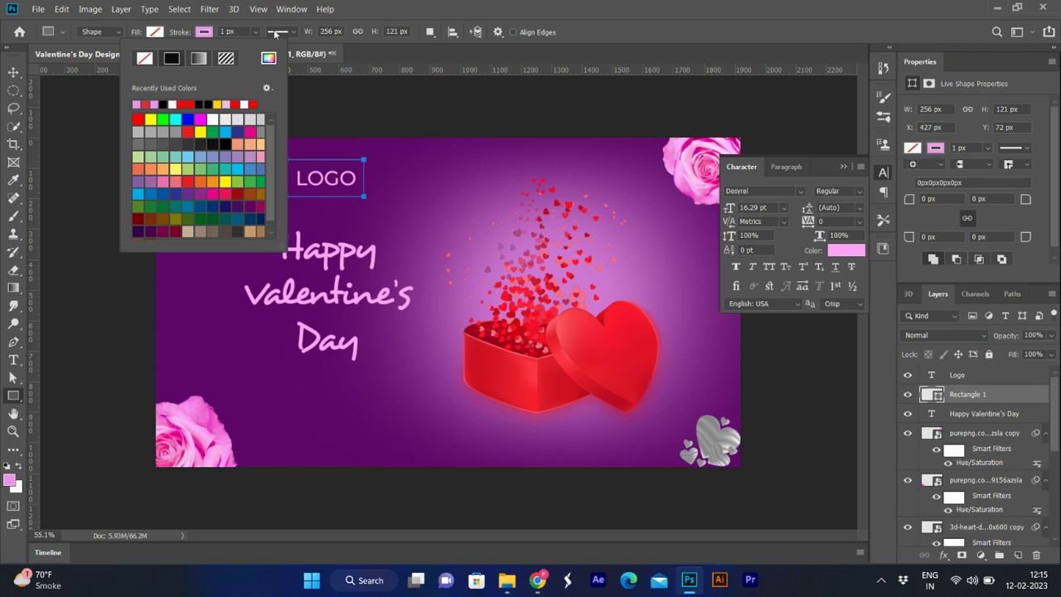
Set the LOGO box outline width to 8 px
left_click(256, 32)
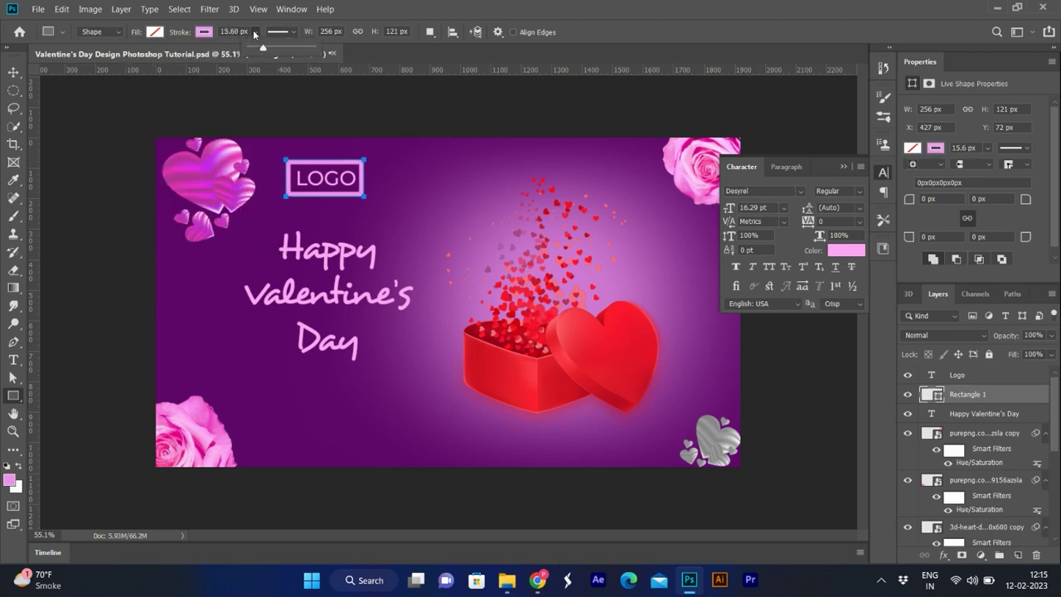
left_click(254, 32)
type("1")
key("Return")
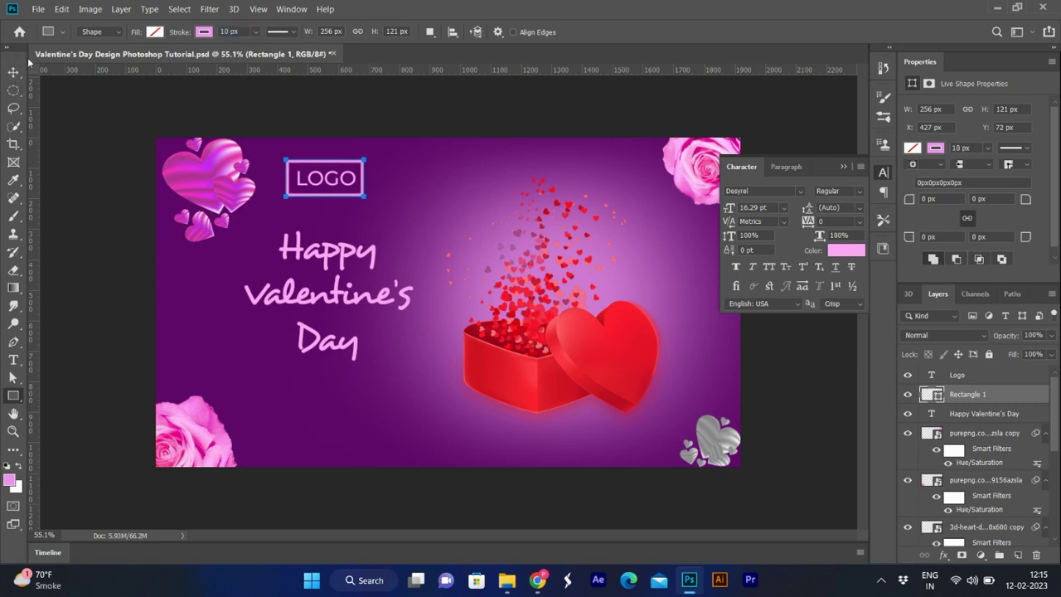
left_click(226, 30)
type("8")
key("Return")
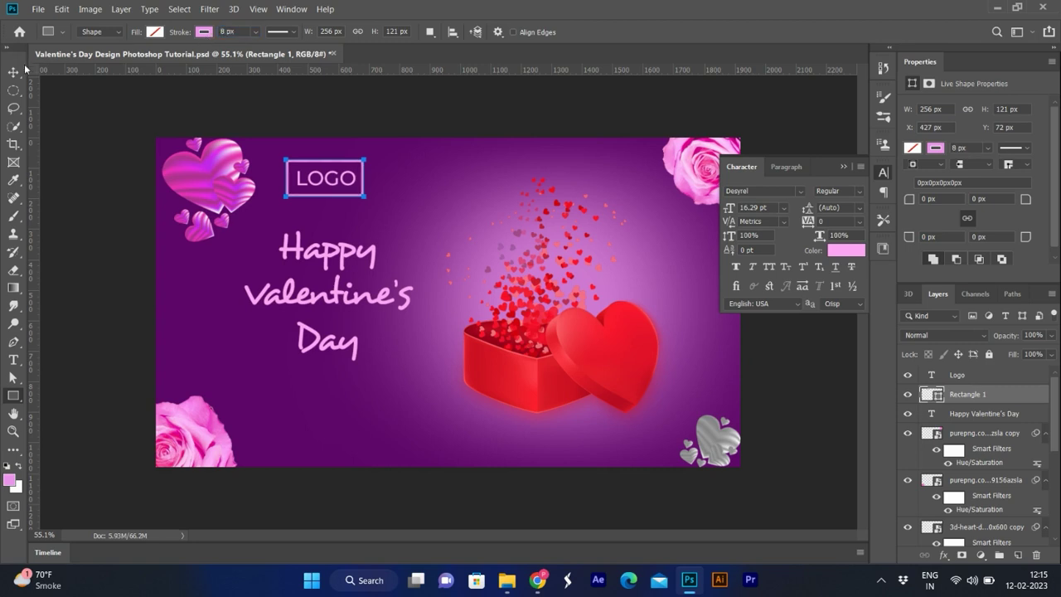
left_click(14, 72)
Centre LOGO vertically in its box, shift the boxed LOGO right, and nudge the headline up
left_click(988, 375, "shift")
left_click(405, 32)
left_click_drag(330, 178, 333, 177)
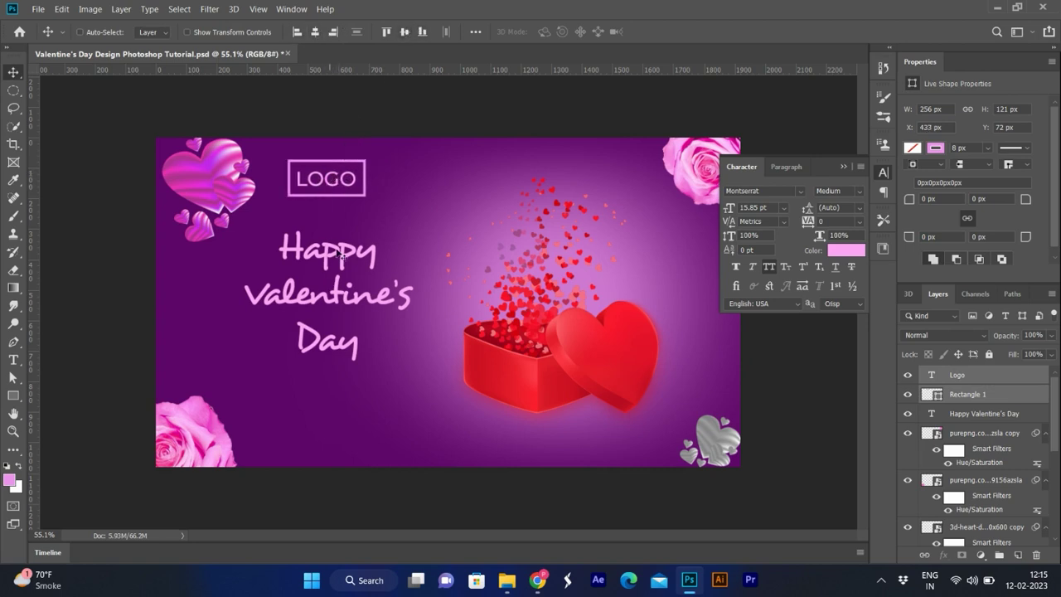
left_click(339, 259, "ctrl")
left_click_drag(339, 260, 339, 253)
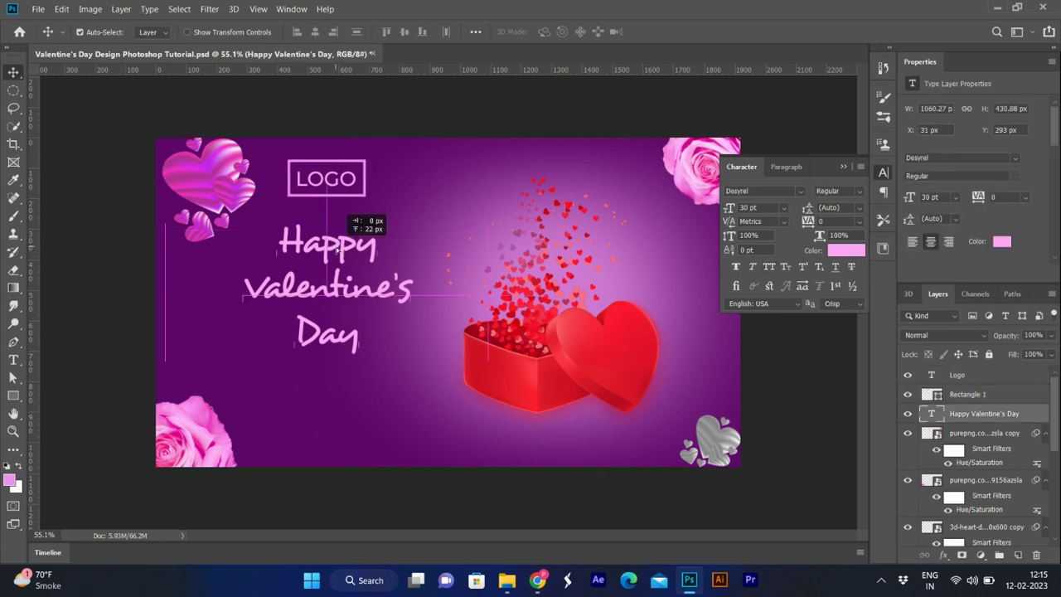
Group the LOGO text and its box, then give the group a white Color Overlay
left_click(999, 392)
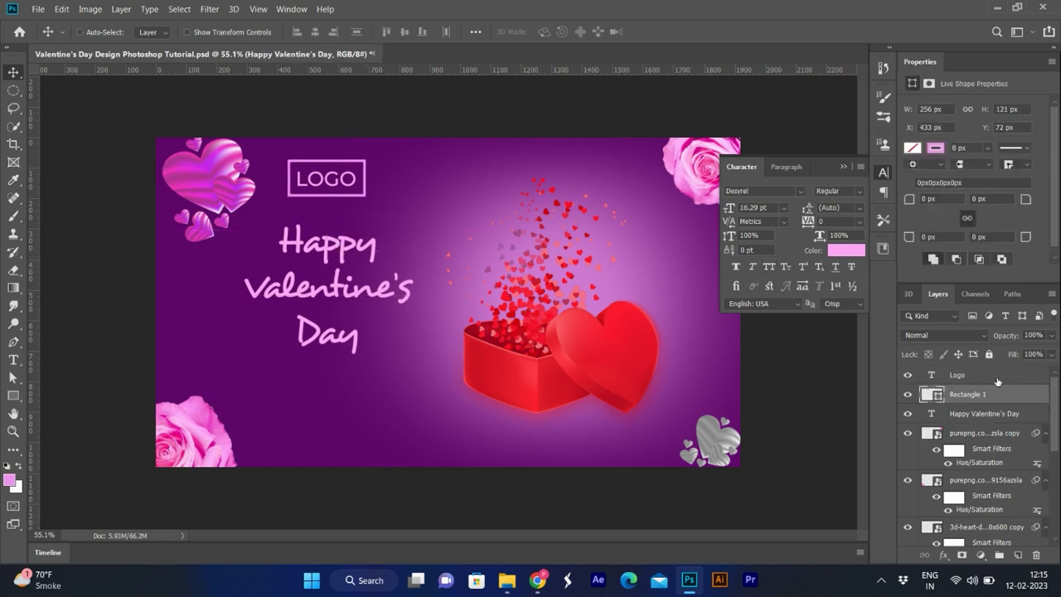
left_click(974, 375, "shift")
key("ctrl")
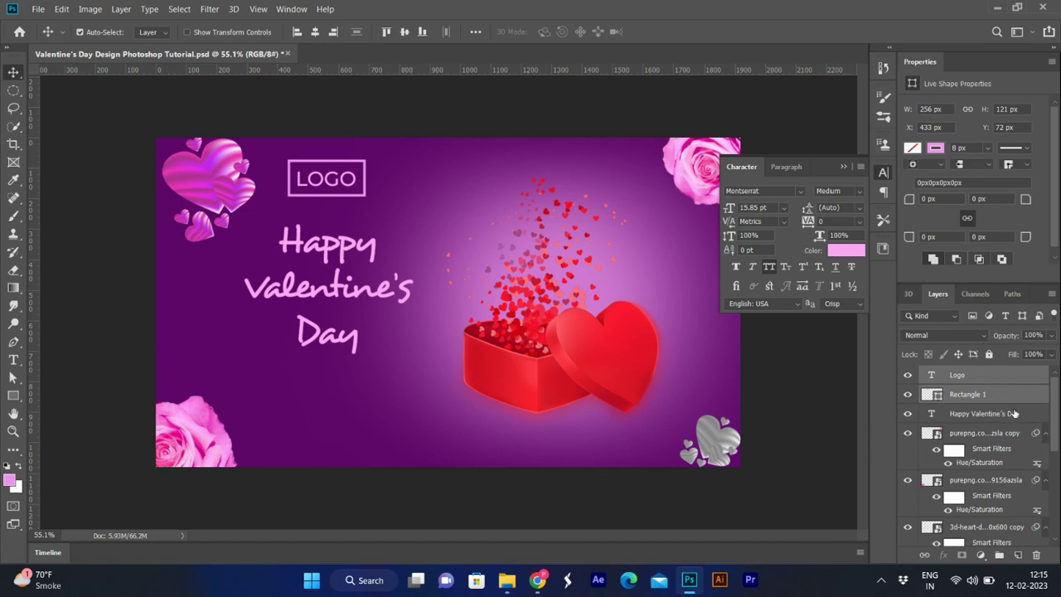
key("ctrl+g")
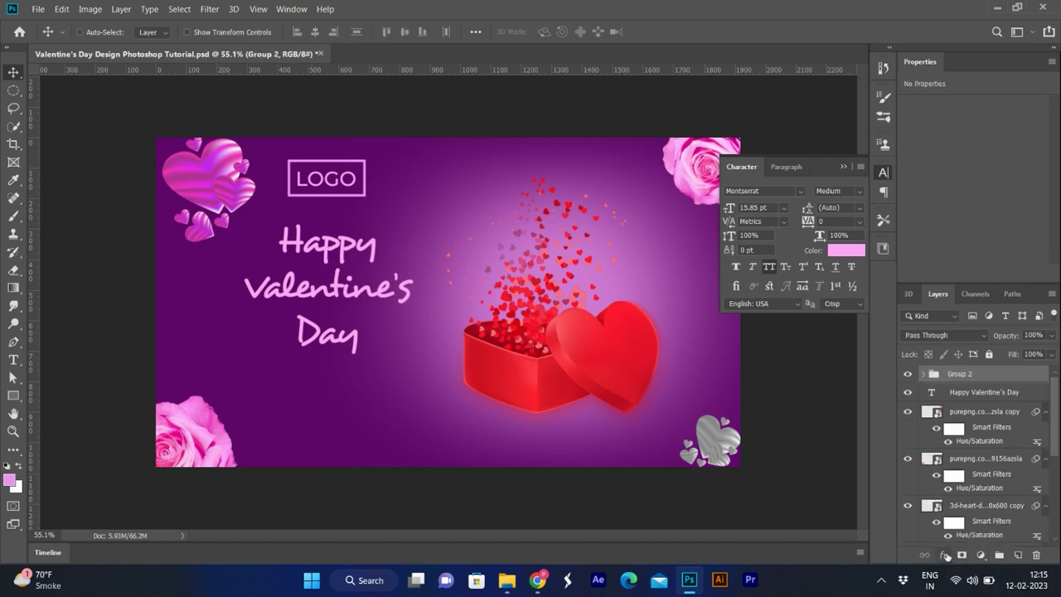
left_click(947, 555)
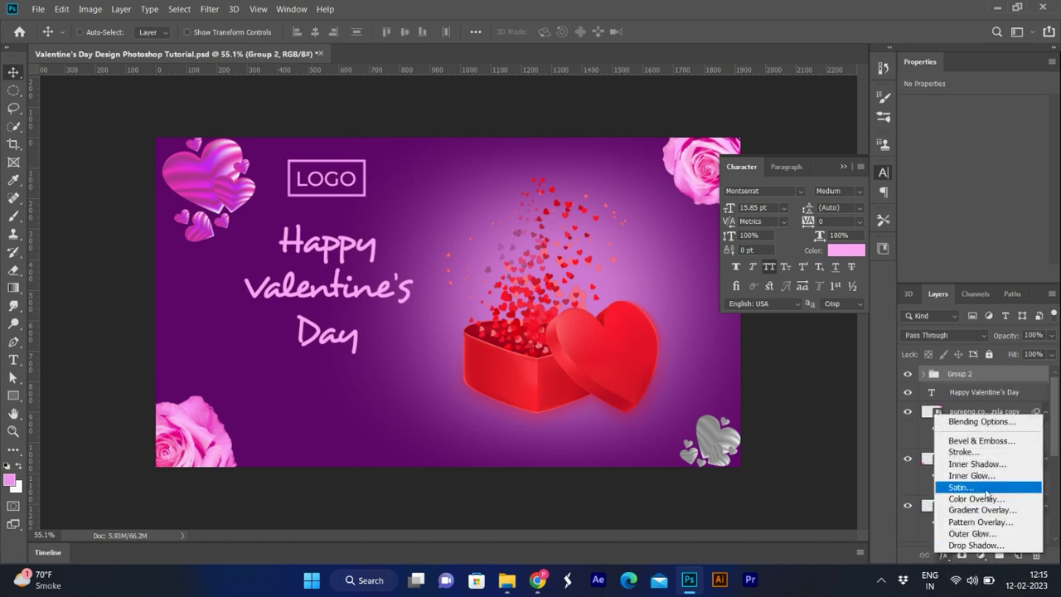
left_click(977, 498)
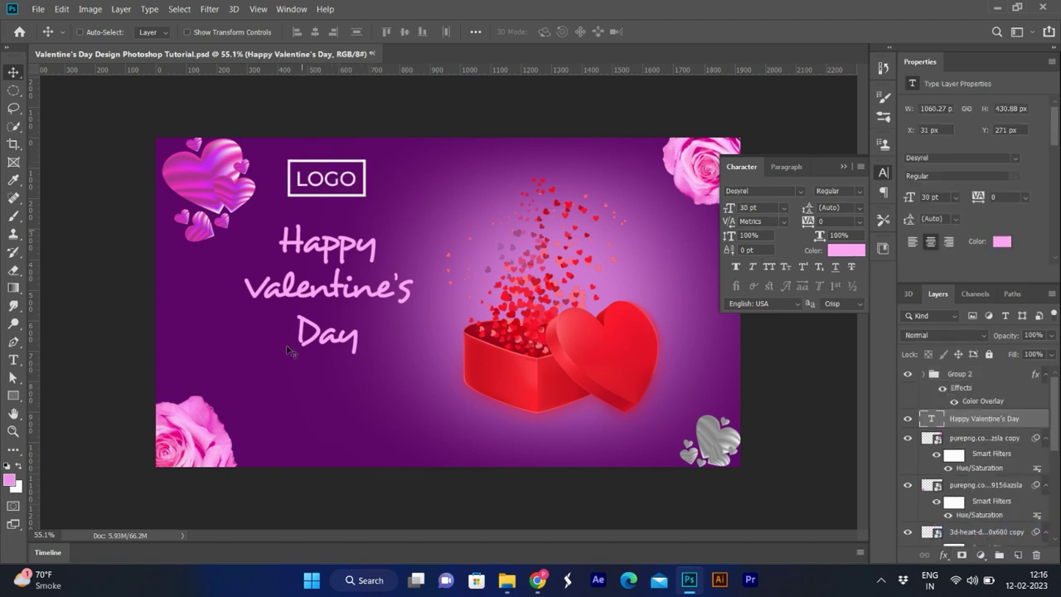
left_click(978, 377)
Add a white Montserrat Light 6 pt placeholder paragraph in a text box below the headline
key("t")
left_click_drag(238, 384, 436, 431)
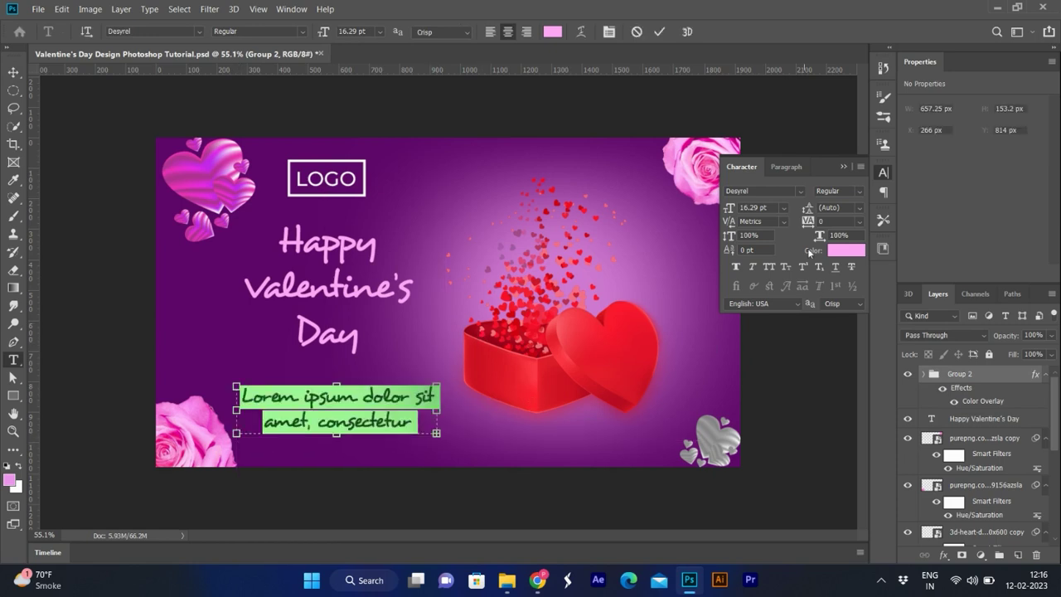
left_click(845, 250)
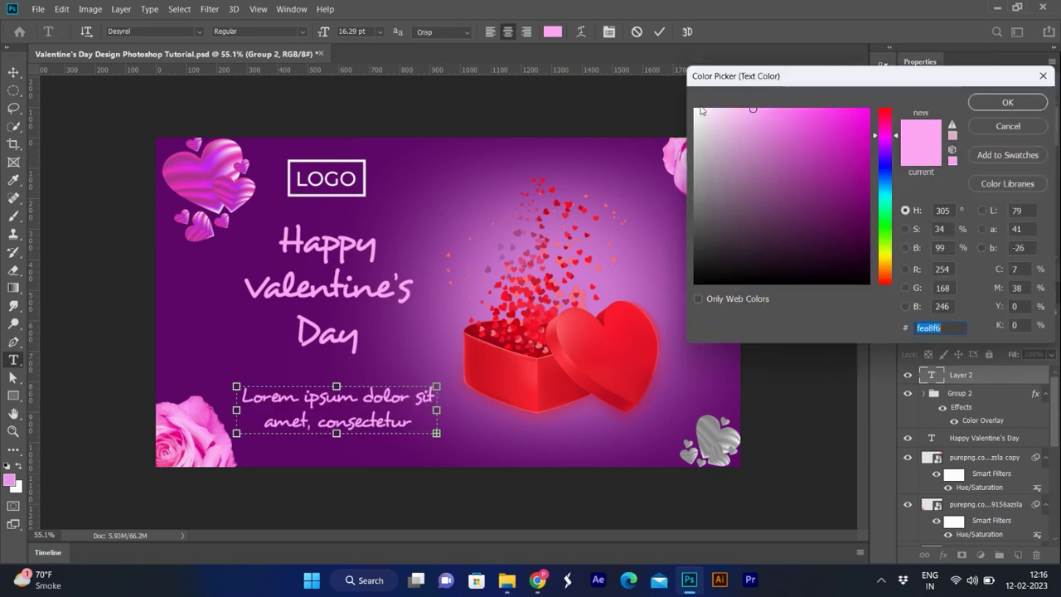
left_click(698, 110)
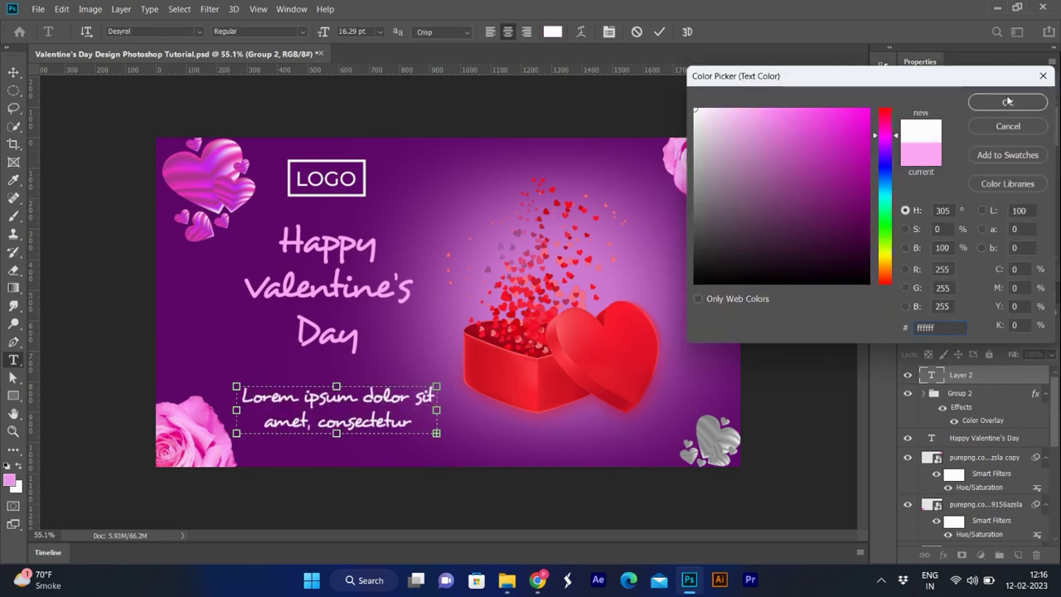
left_click(1007, 102)
left_click(789, 191)
type("mont")
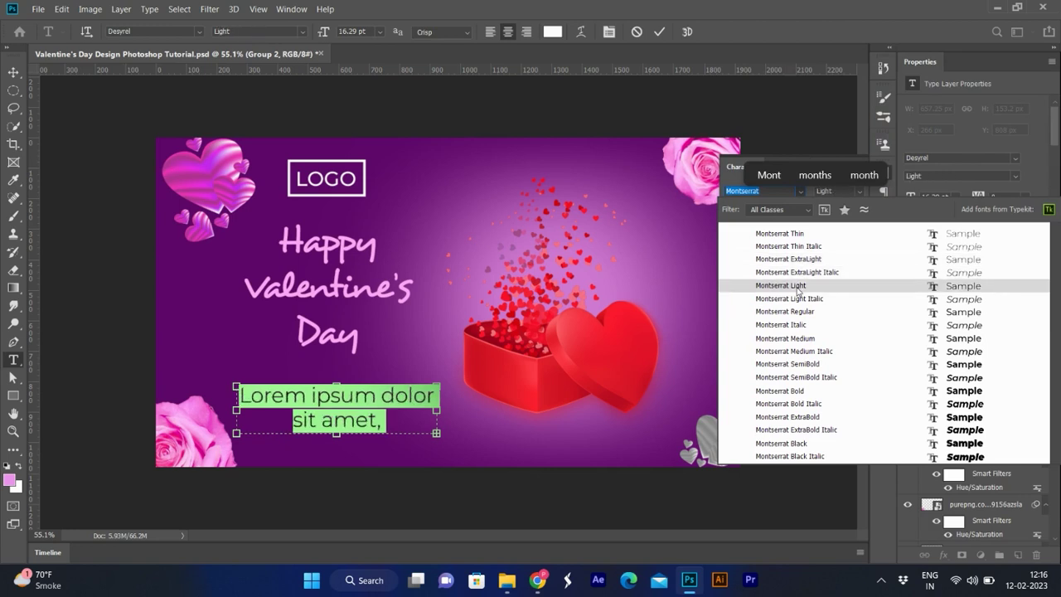
left_click(798, 287)
left_click(784, 209)
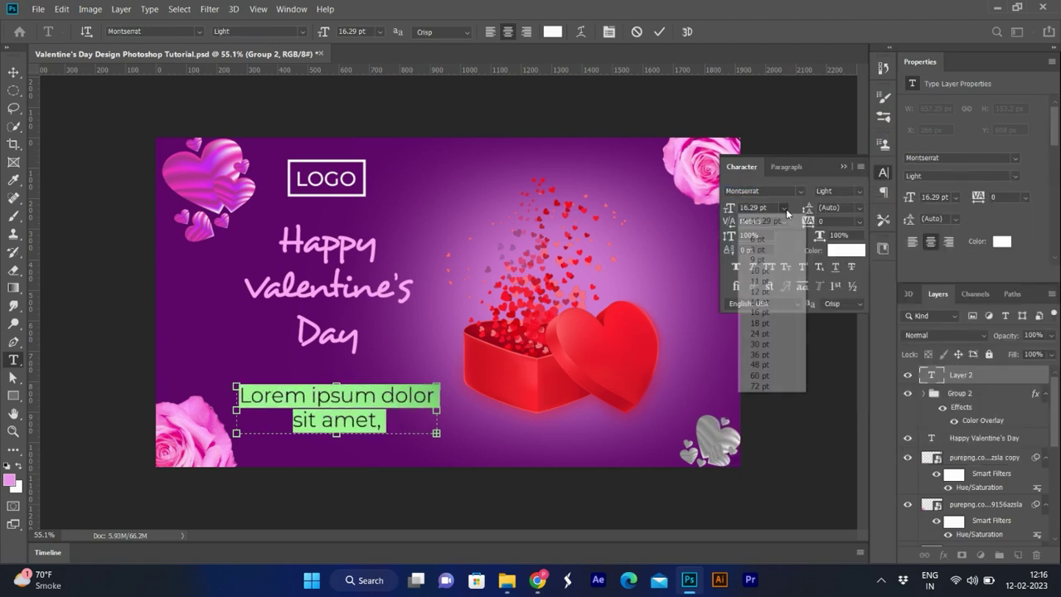
left_click(774, 239)
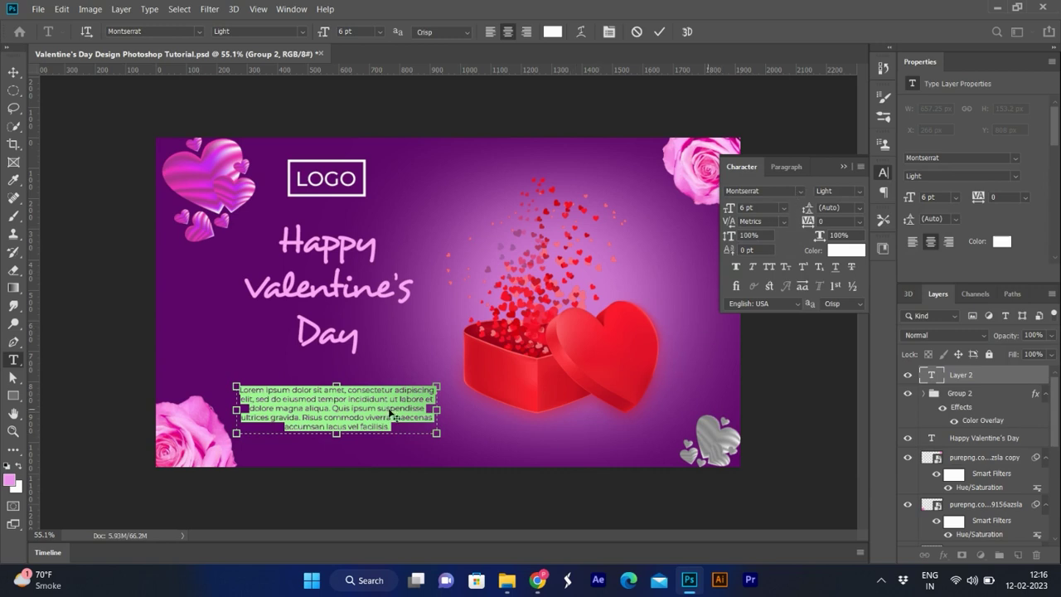
left_click(322, 380)
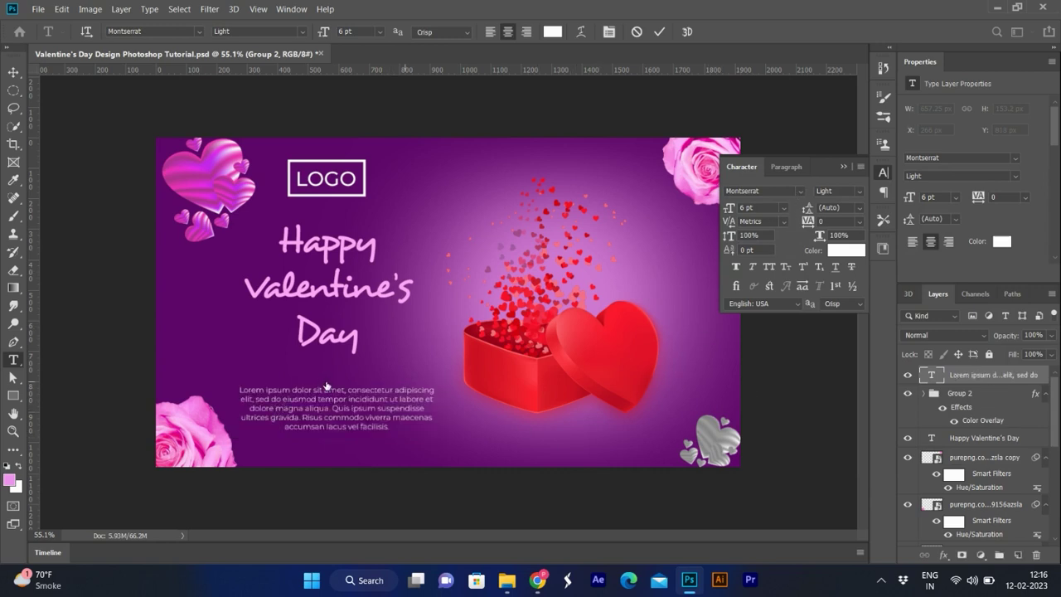
Move the paragraph up under the headline, then shift LOGO, headline and paragraph slightly right
key("v")
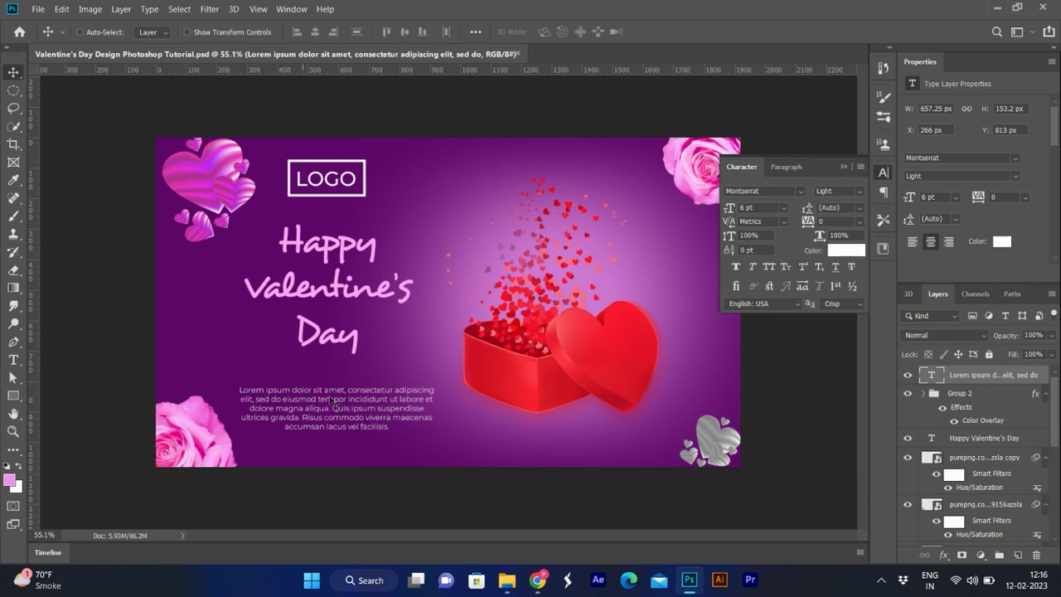
left_click_drag(349, 399, 338, 384)
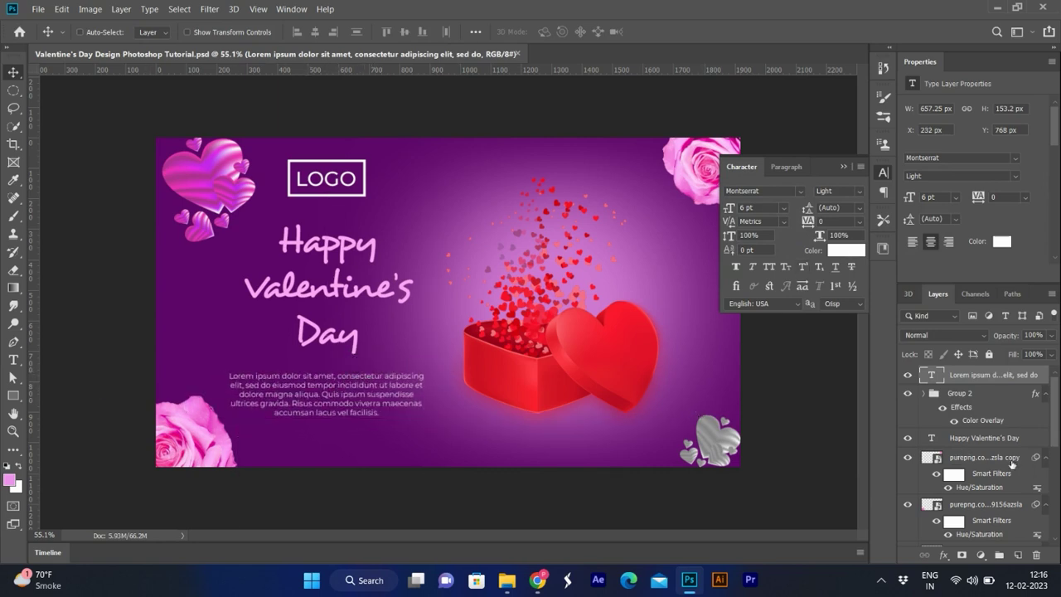
left_click(986, 437, "ctrl")
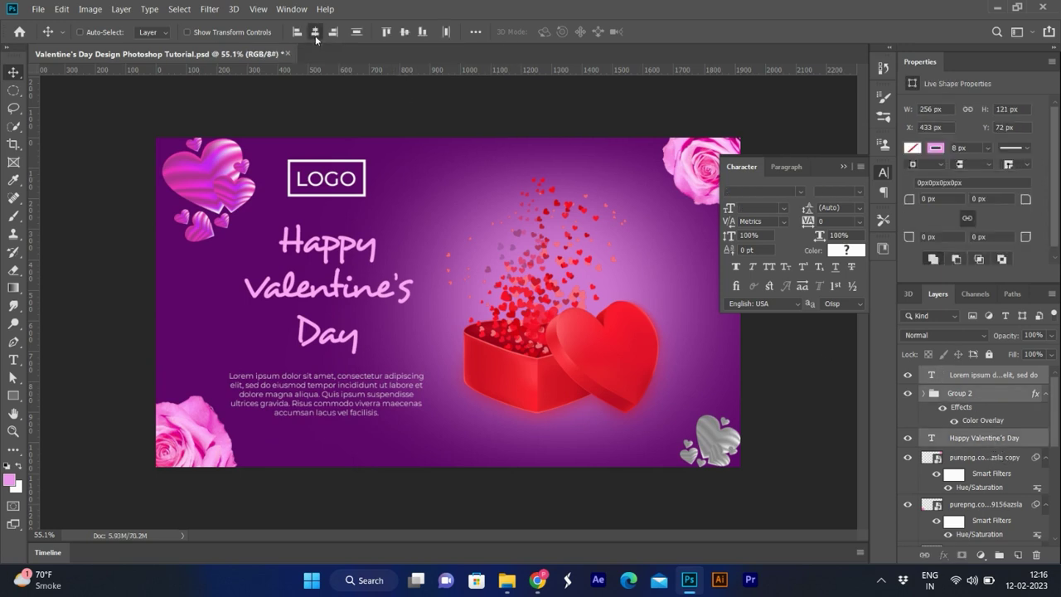
left_click_drag(378, 395, 389, 402)
Convert the heart gift box layer to a smart object
left_click(588, 365, "ctrl")
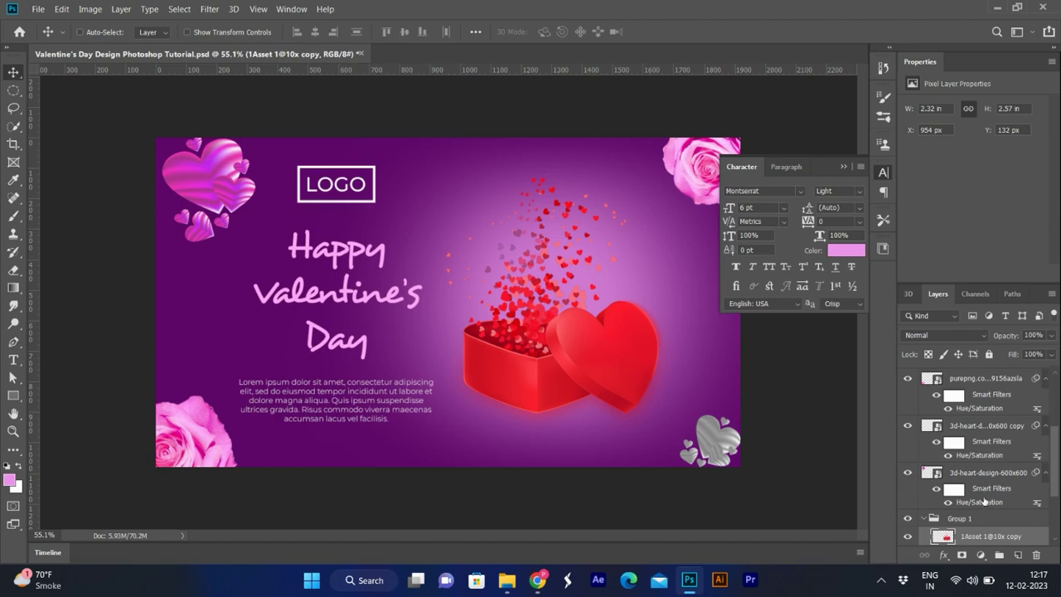
scroll(983, 501, "down", 1)
right_click(983, 520)
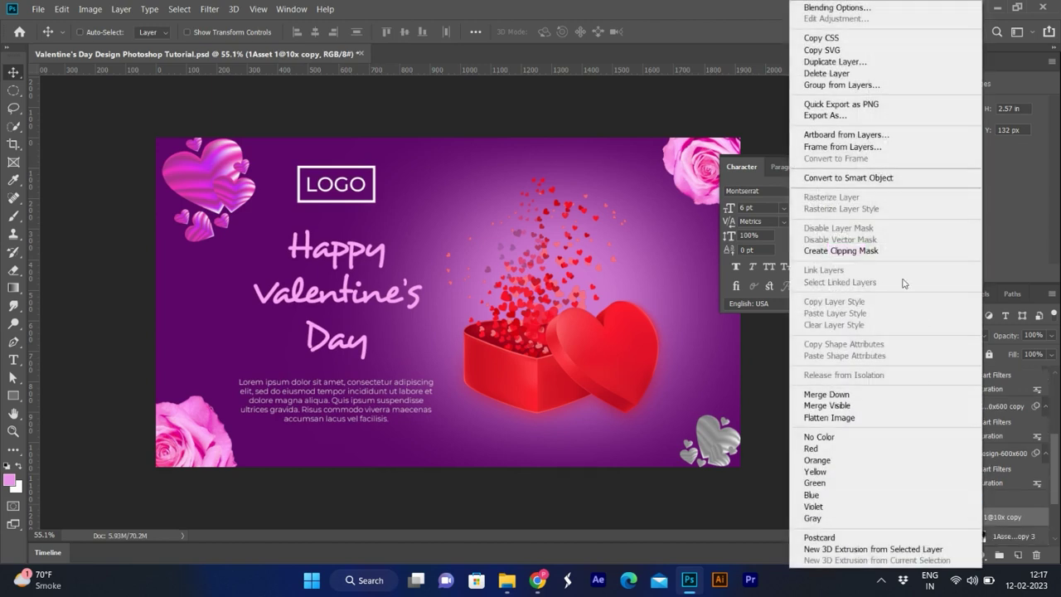
left_click(902, 178)
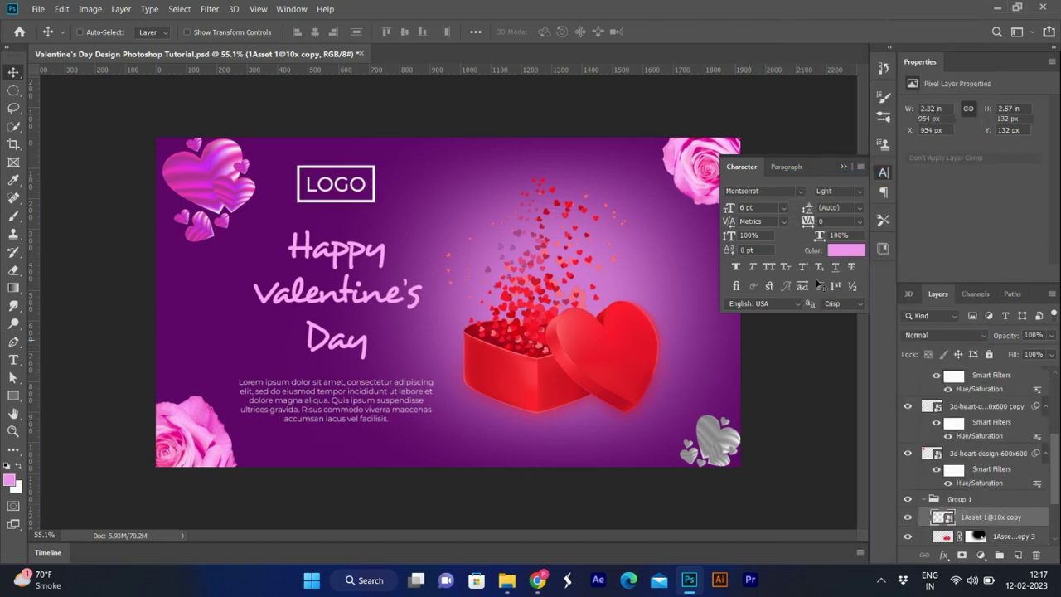
left_click(844, 166)
scroll(783, 203, "up", 1)
key("ctrl")
Apply Hue/Saturation to the gift box with hue +4 and saturation +34
key("ctrl+u")
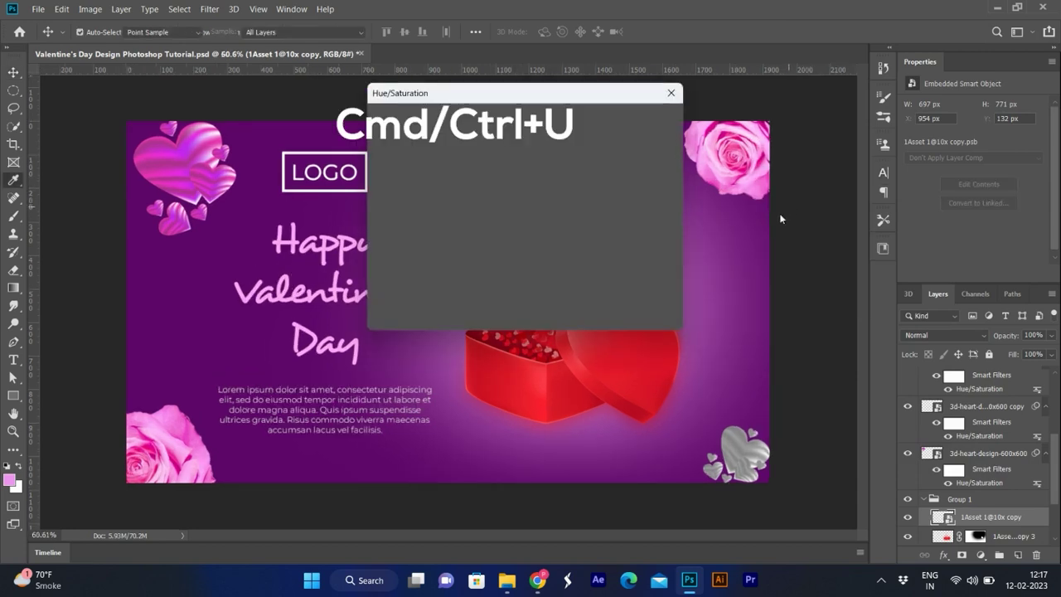
left_click_drag(550, 91, 959, 99)
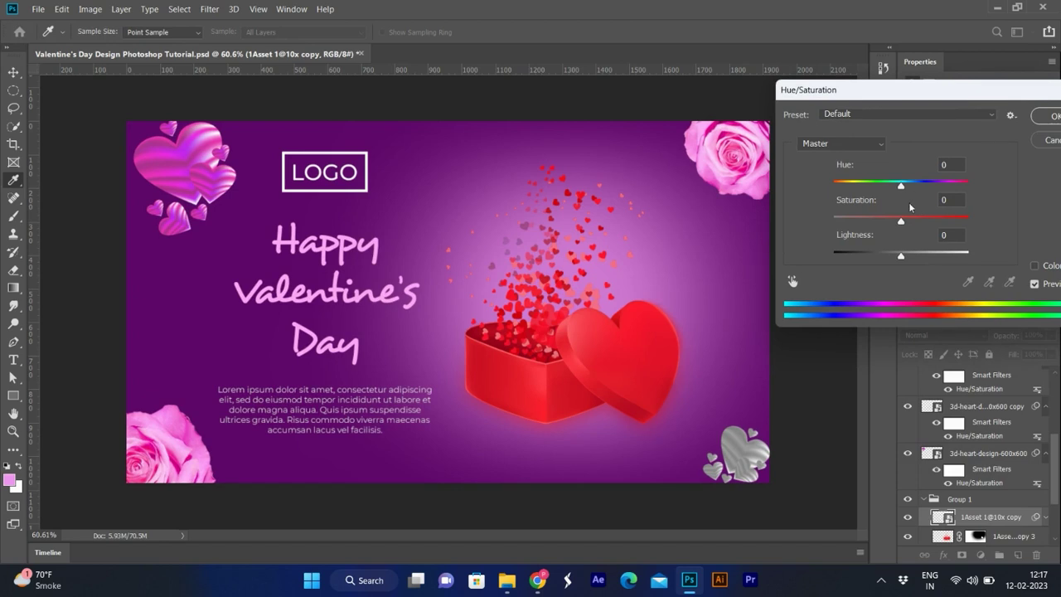
left_click_drag(901, 186, 961, 189)
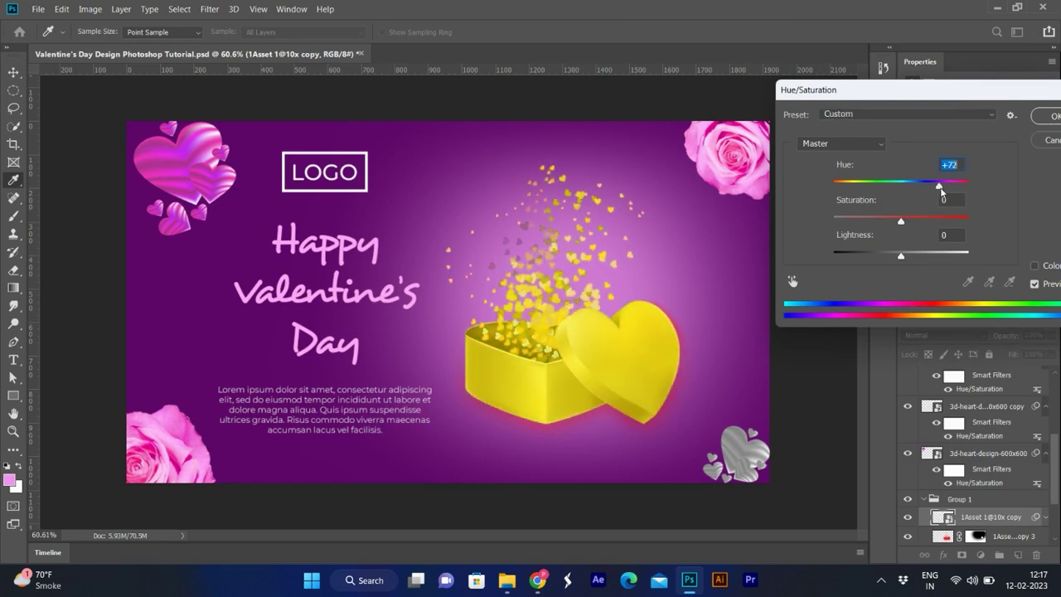
mouse_move(961, 188)
left_mouse_down()
mouse_move(846, 187)
mouse_move(919, 192)
mouse_move(868, 189)
left_mouse_up()
left_click_drag(901, 222, 915, 224)
mouse_move(871, 189)
left_mouse_down()
mouse_move(905, 194)
mouse_move(925, 224)
left_mouse_up()
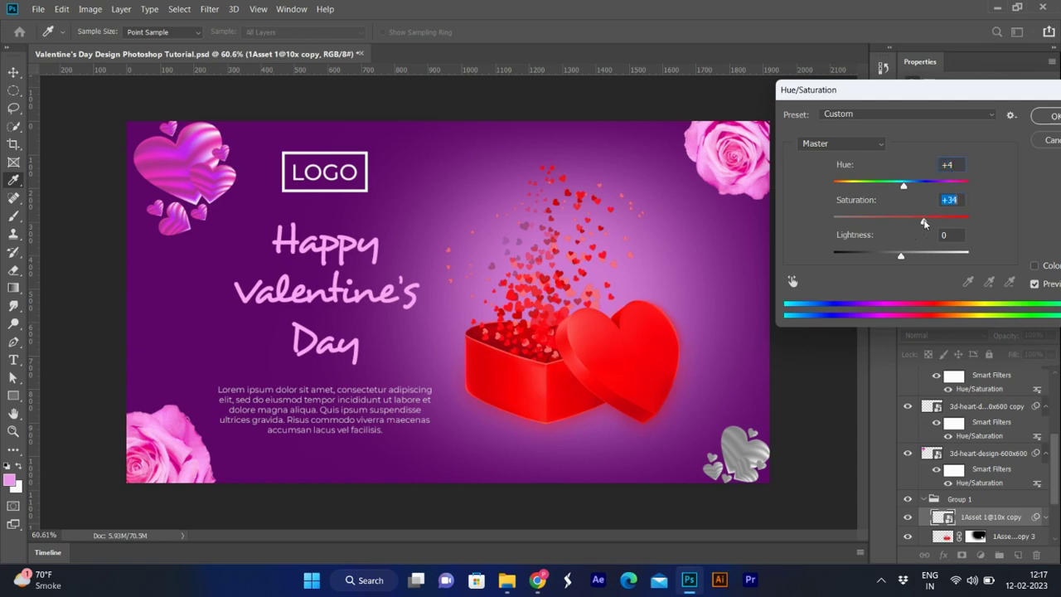
mouse_move(899, 260)
left_mouse_down()
mouse_move(877, 251)
mouse_move(910, 263)
left_mouse_up()
left_click(1046, 116)
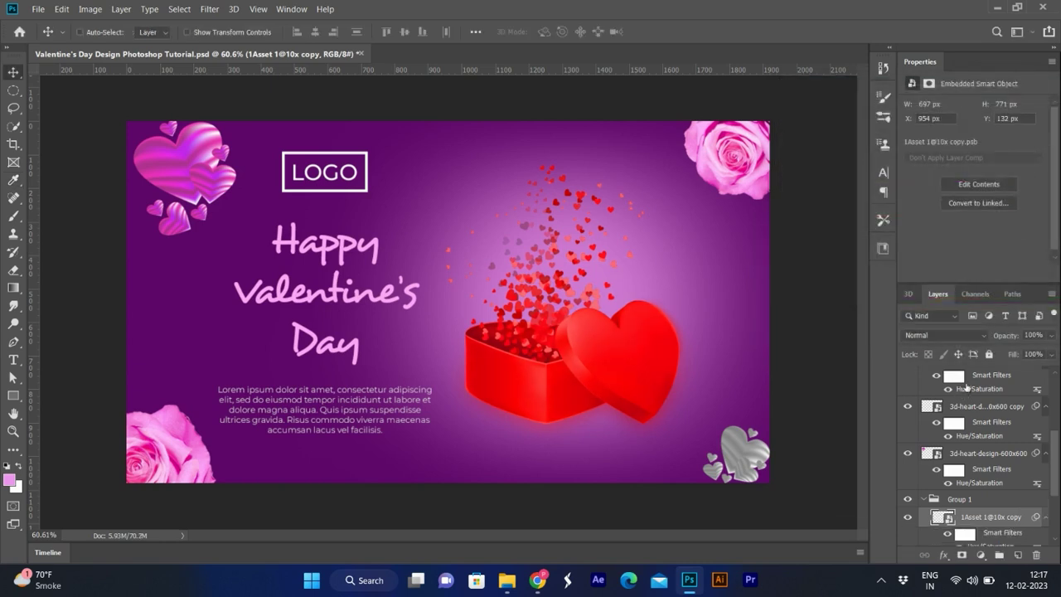
Drag the 3d-heart-design-600x600 pink hearts slightly left, to X -1 px
left_click_drag(200, 175, 179, 171)
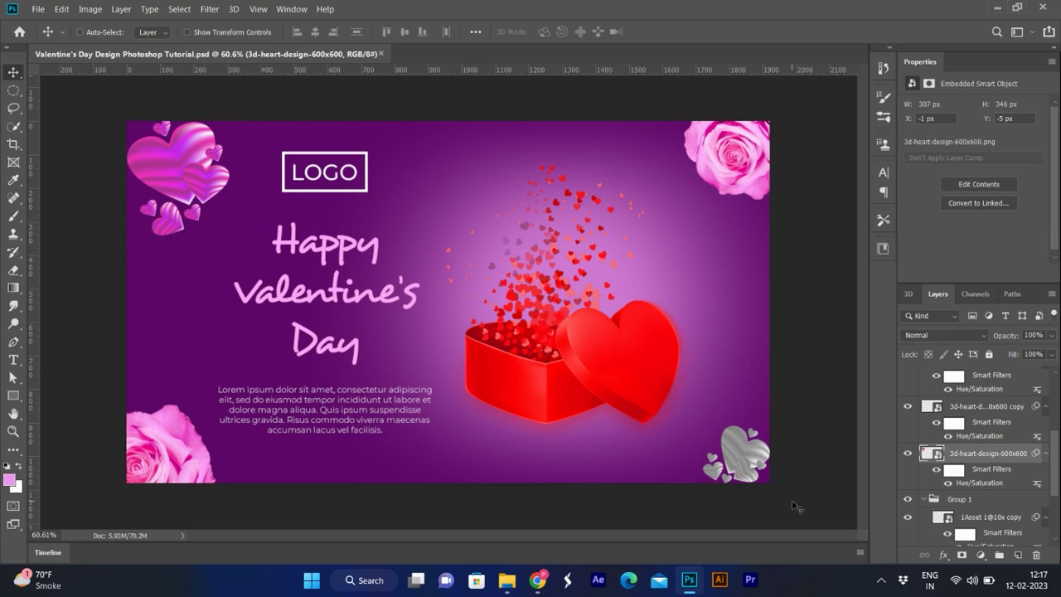